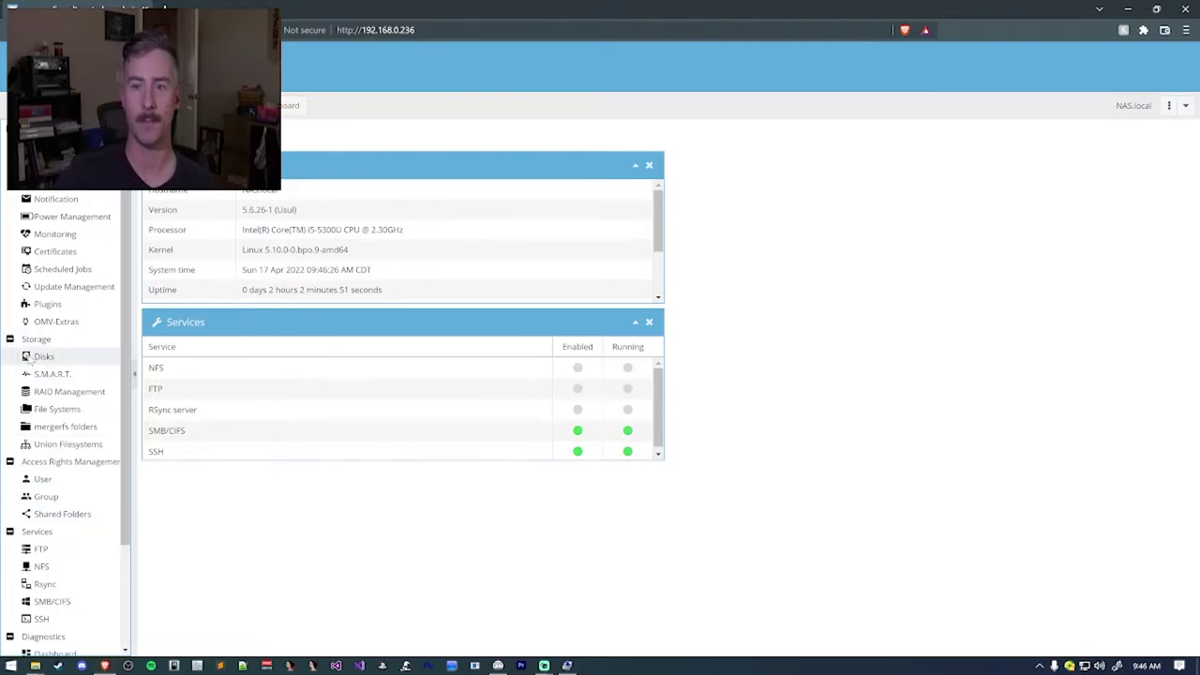
# View the list of storage disks and pick out the PNY USB 2.0 FD drive
pyautogui.click(33, 362)
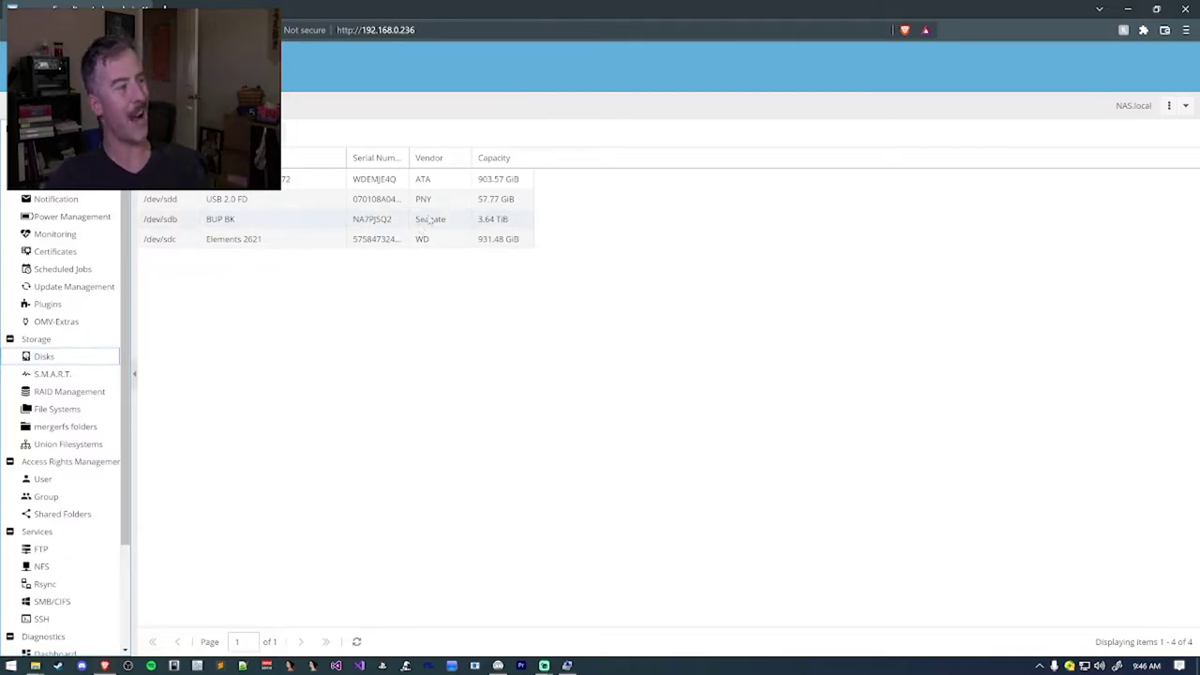
pyautogui.click(437, 204)
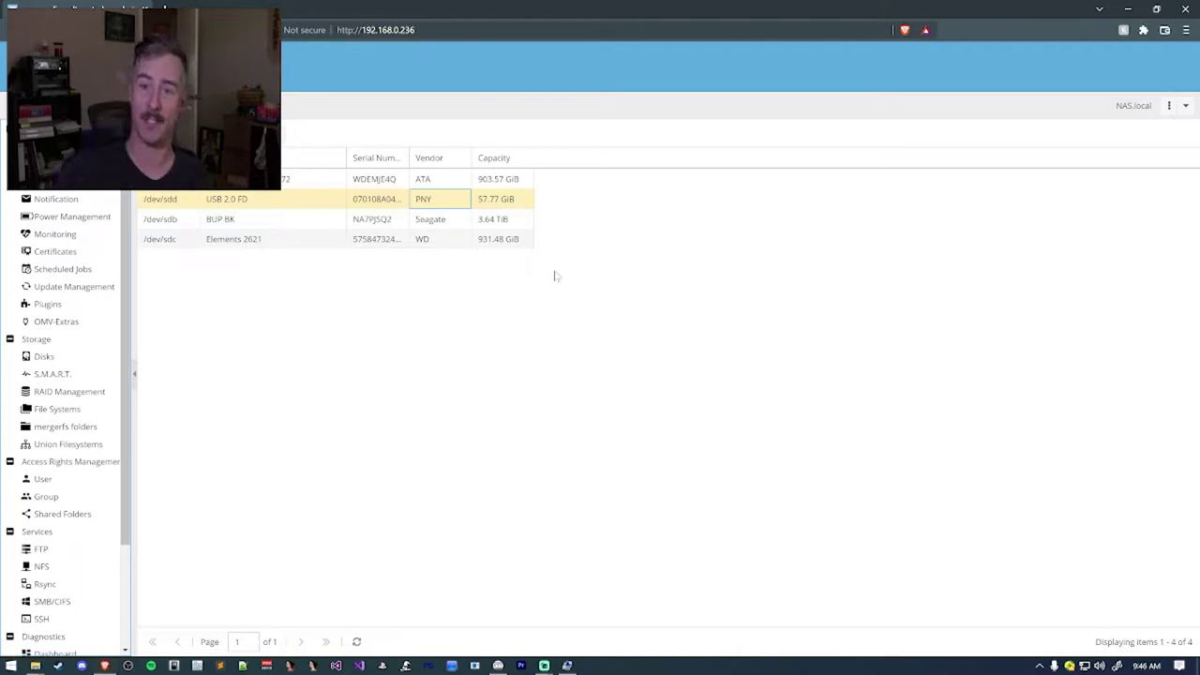
pyautogui.press('super+Down')
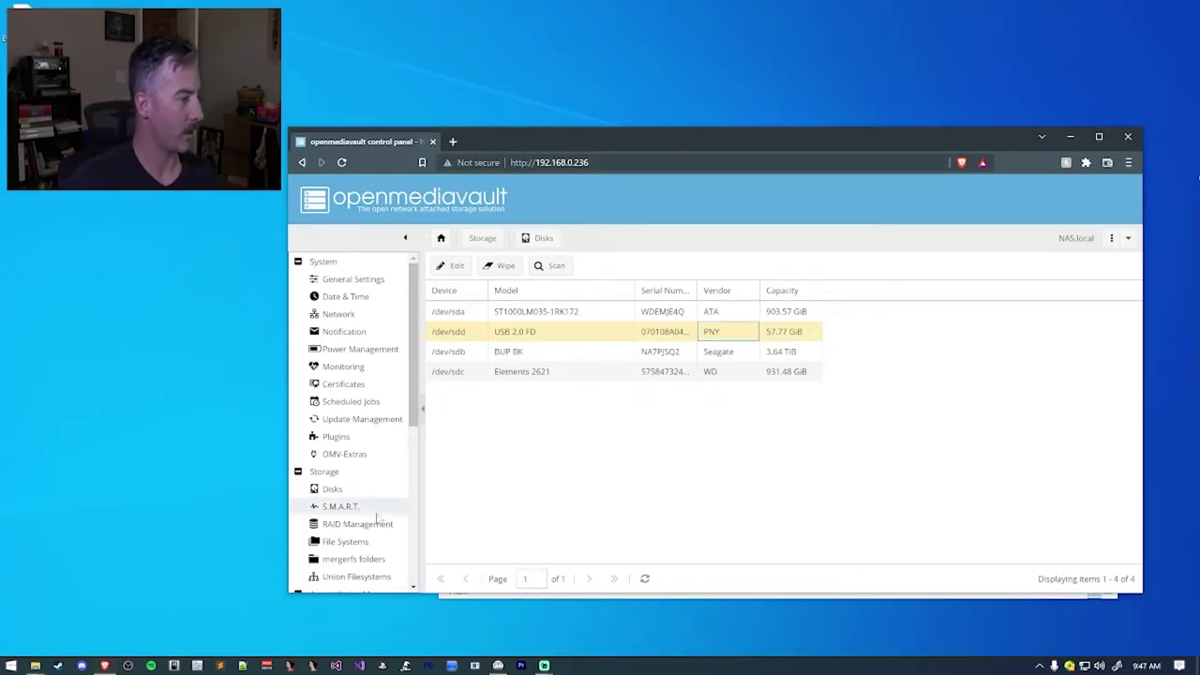
pyautogui.click(368, 542)
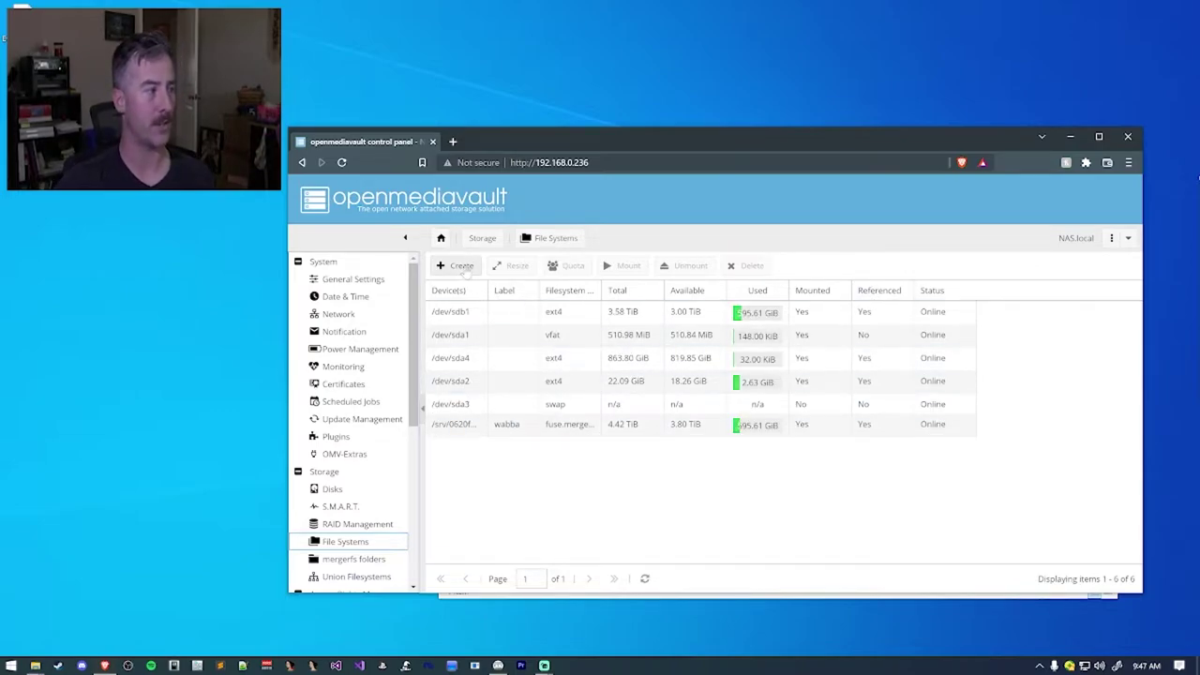
pyautogui.click(463, 267)
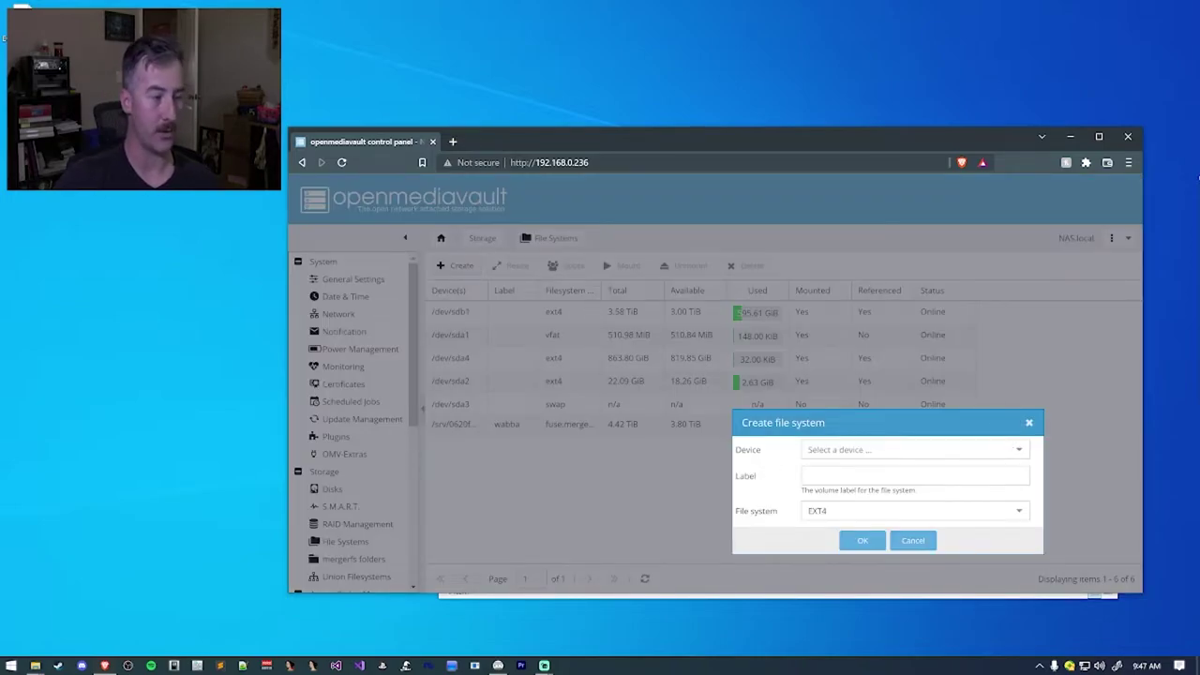
pyautogui.click(896, 451)
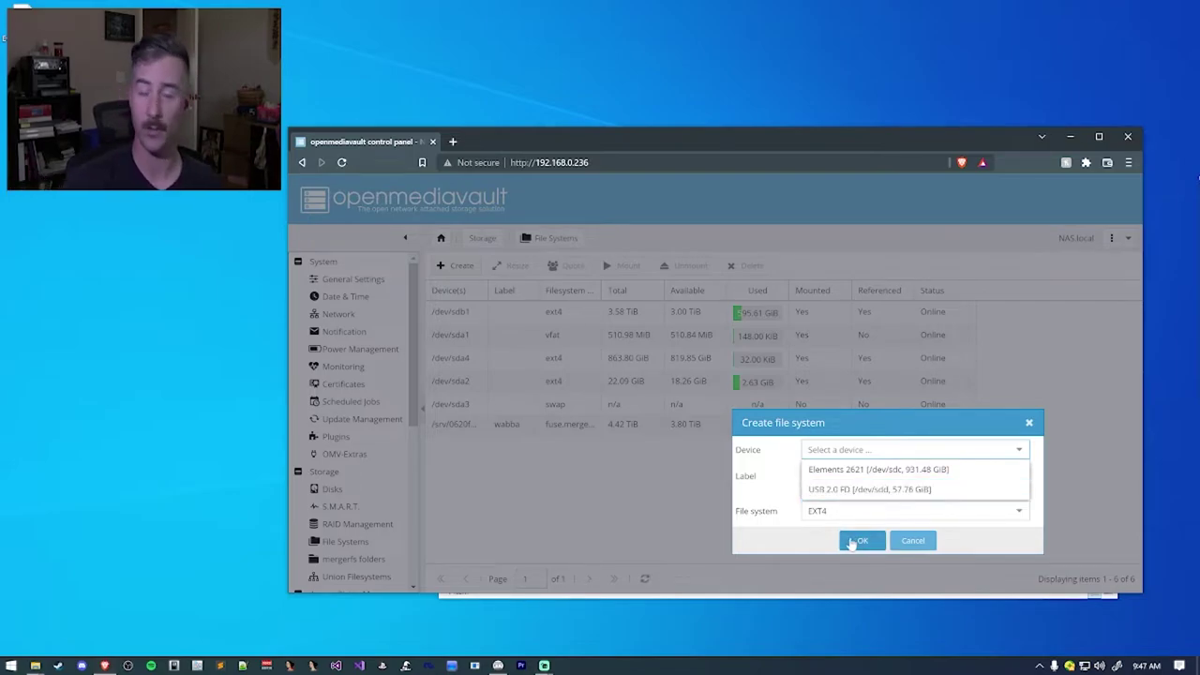
pyautogui.click(626, 540)
pyautogui.click(912, 542)
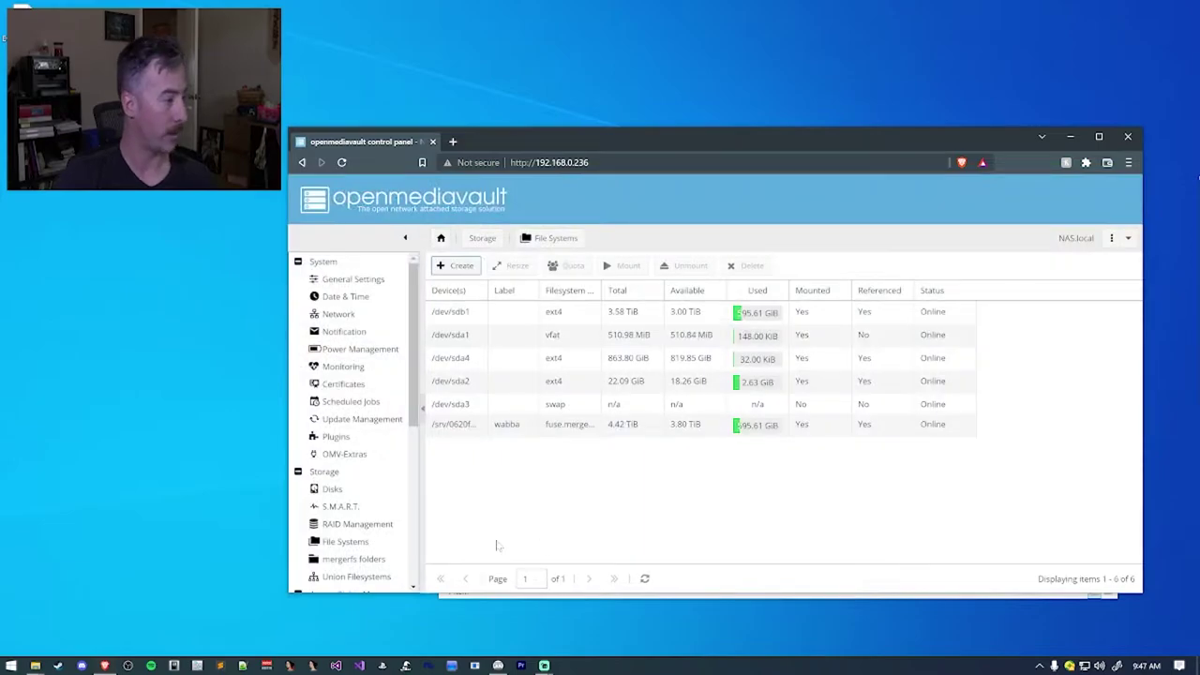
# Check the device path of the PNY USB 2.0 FD drive in the disks list
pyautogui.click(328, 471)
pyautogui.click(333, 488)
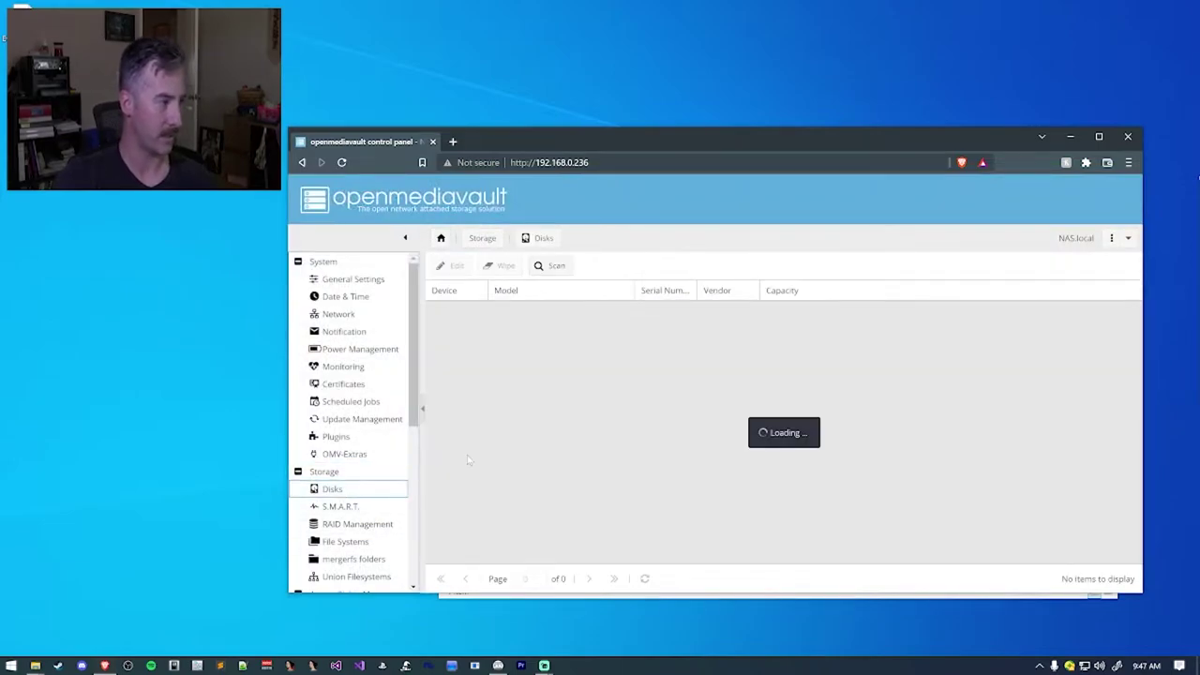
pyautogui.click(567, 331)
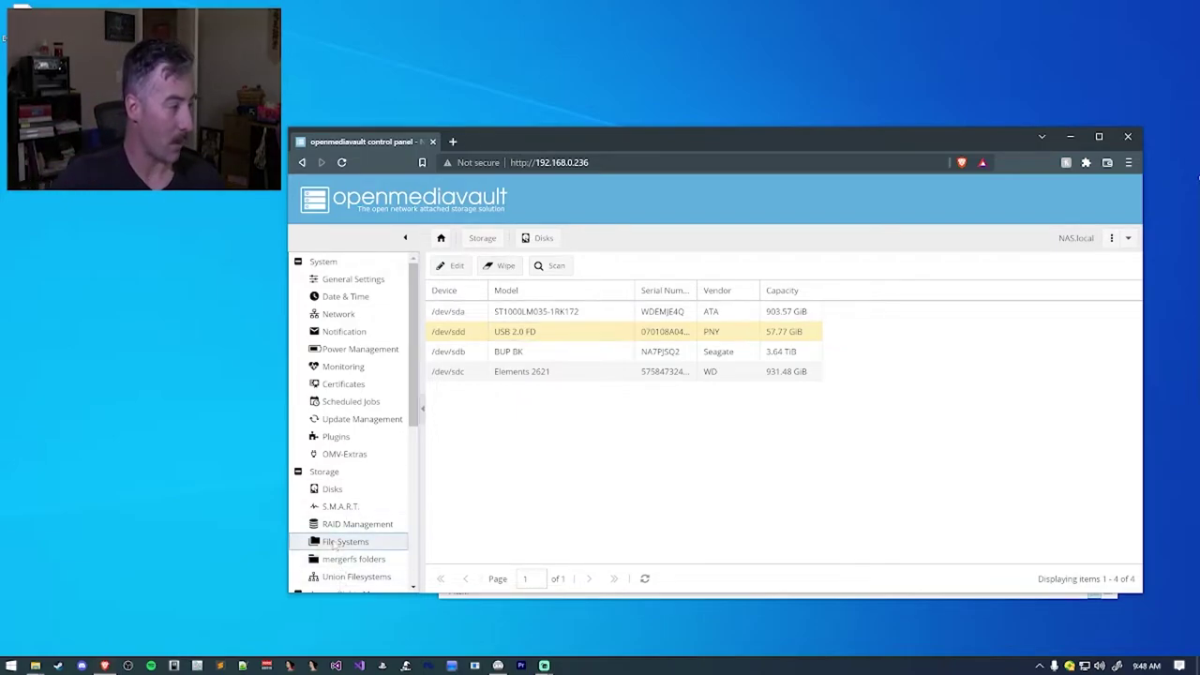
# Set up a new EXT4 file system on the USB 2.0 FD device (/dev/sdd) with the label CainsGames
pyautogui.click(349, 542)
pyautogui.click(459, 266)
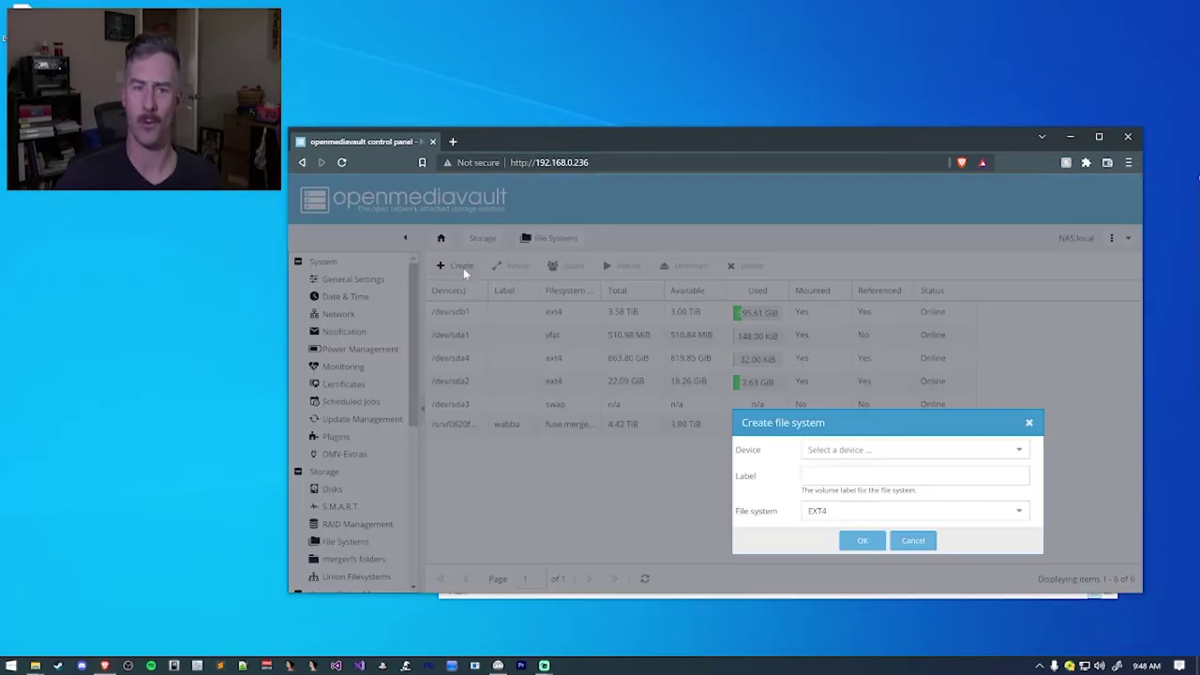
pyautogui.click(885, 450)
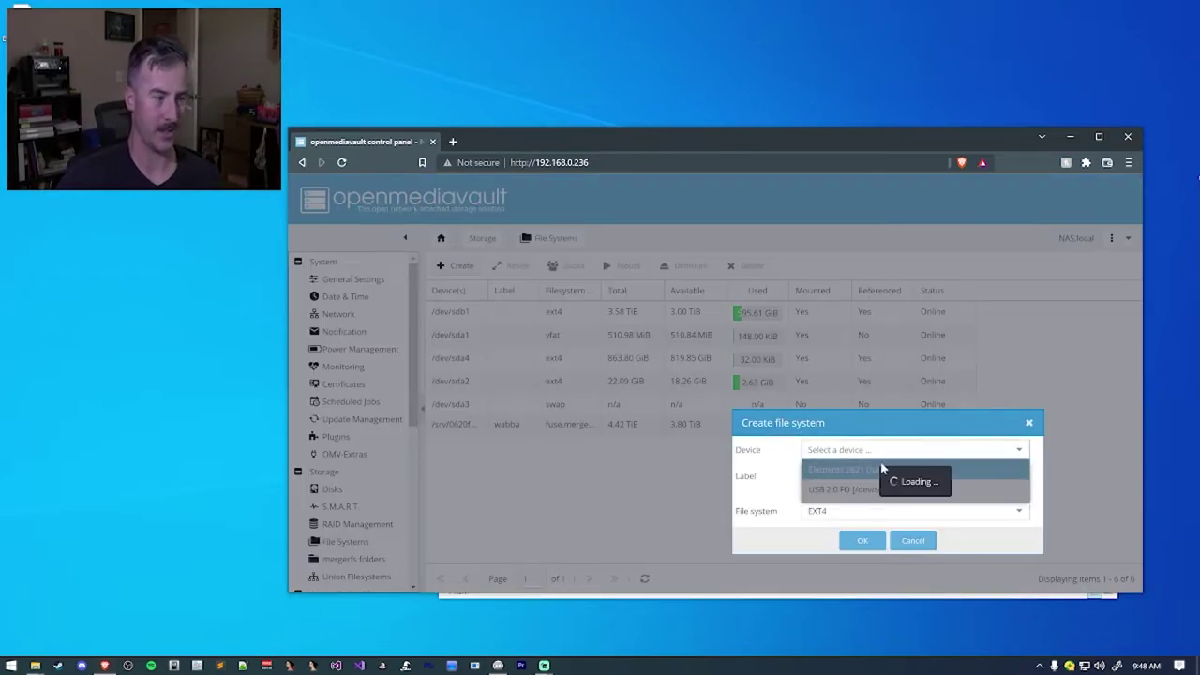
pyautogui.click(867, 489)
pyautogui.click(868, 476)
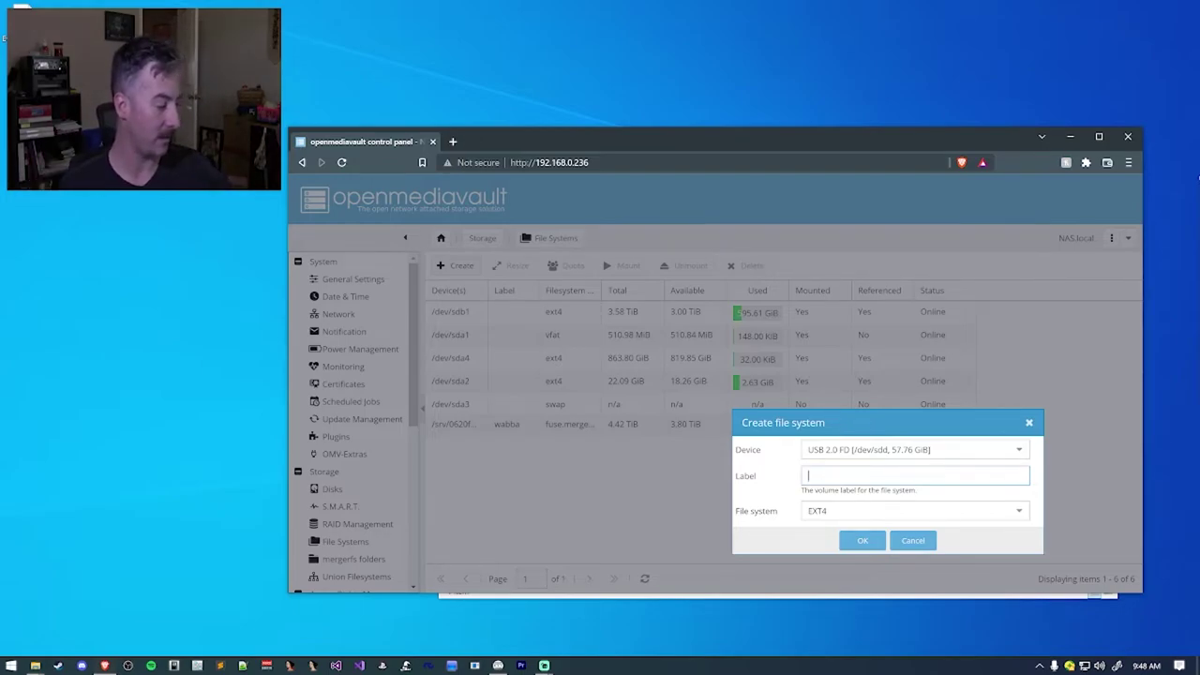
pyautogui.write('Cain')
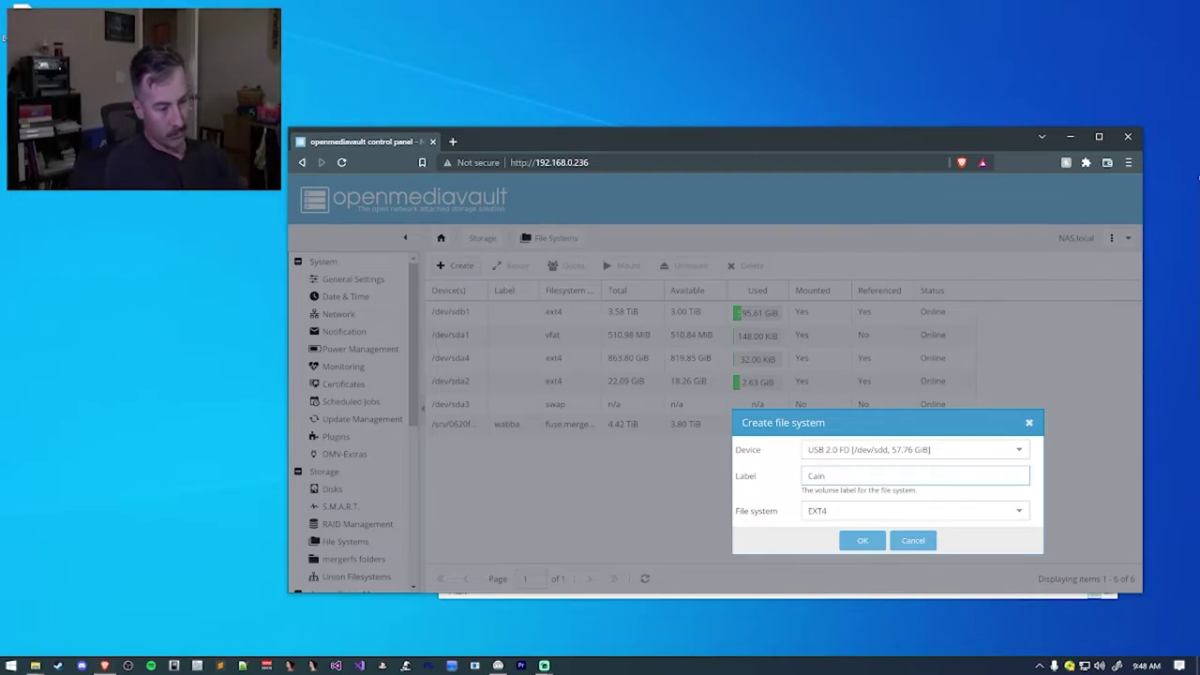
pyautogui.write('sGames')
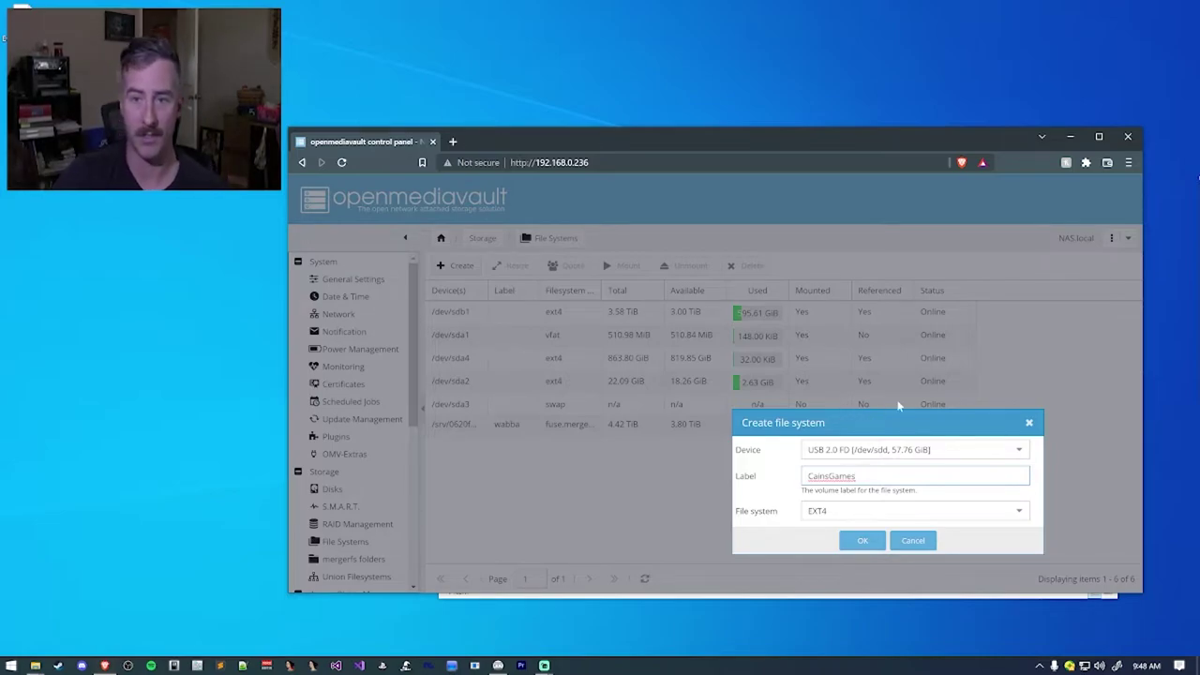
# Create the file system, confirm formatting of the USB device, and close the creation log
pyautogui.click(861, 542)
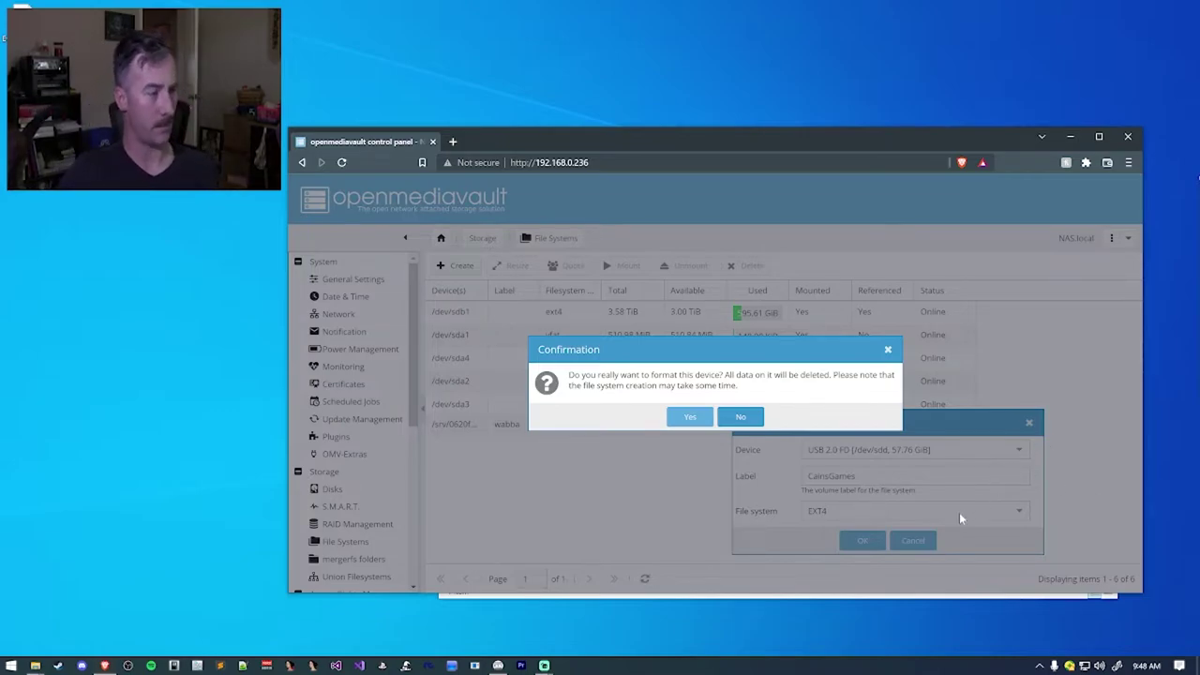
pyautogui.click(698, 425)
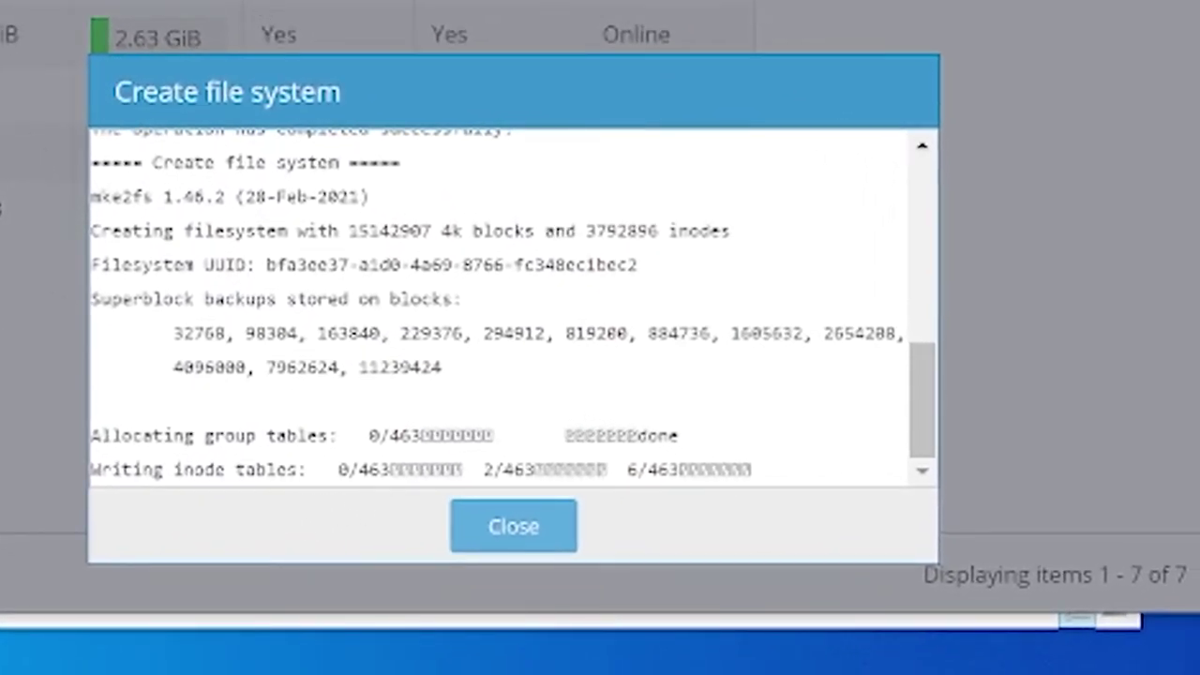
pyautogui.moveTo(627, 435); pyautogui.dragTo(638, 435)
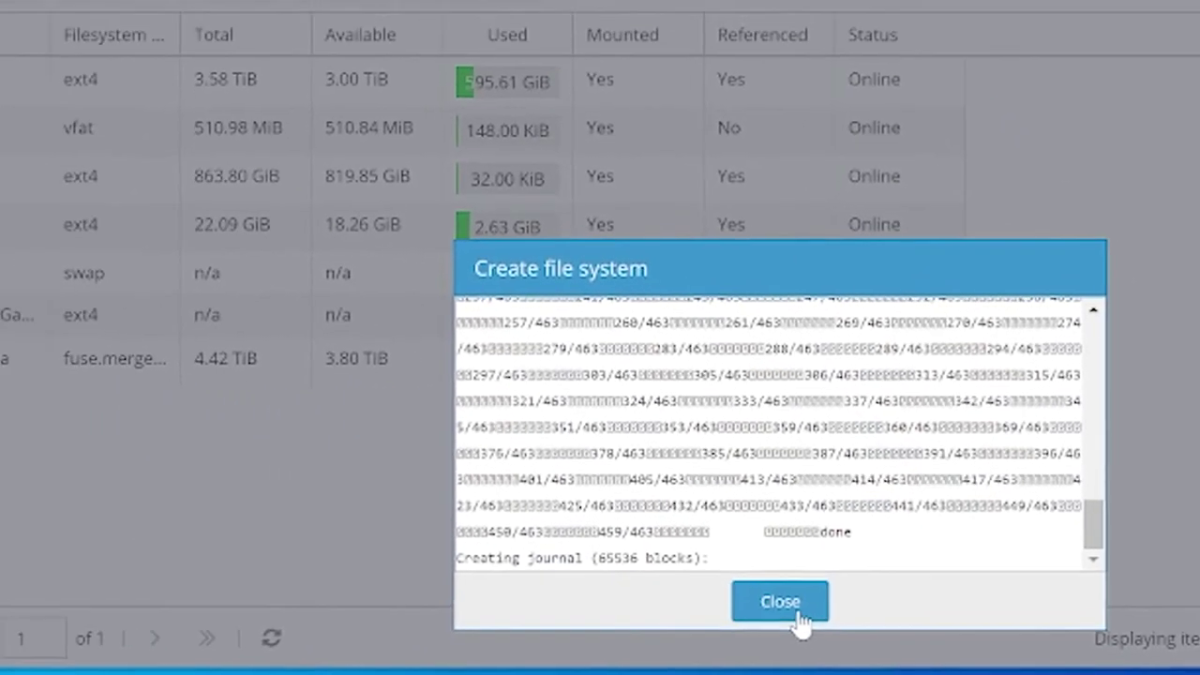
pyautogui.click(513, 526)
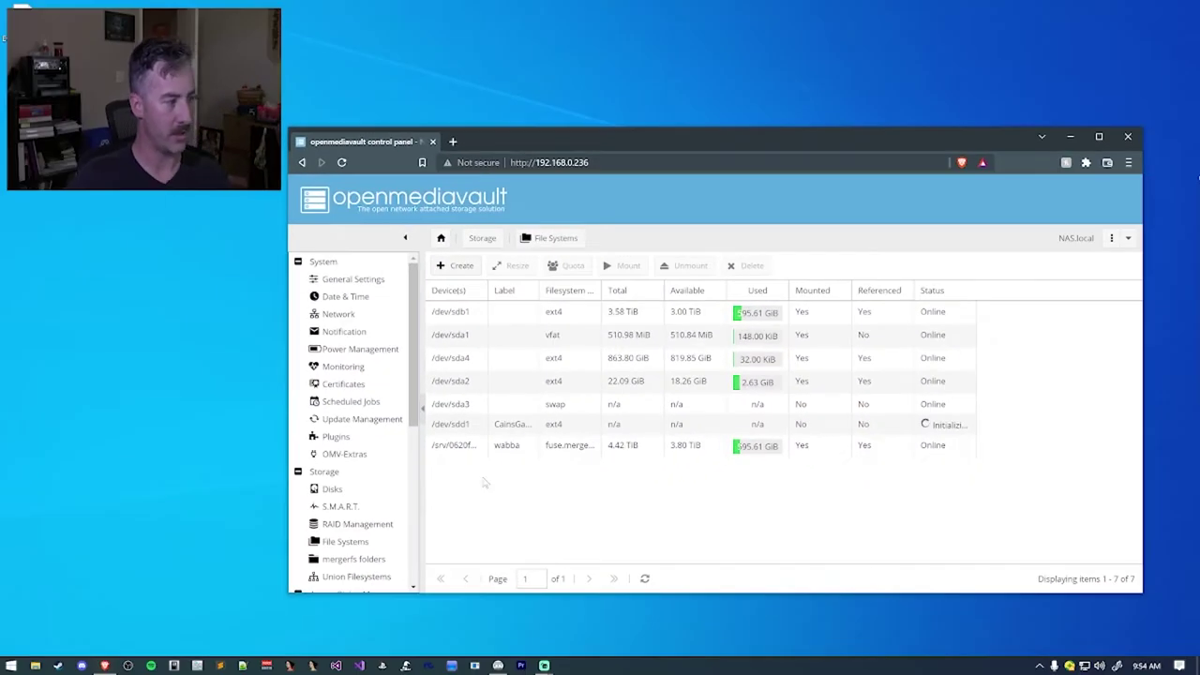
# Widen the Label and Status columns in the file systems list
pyautogui.moveTo(542, 291); pyautogui.dragTo(566, 311)
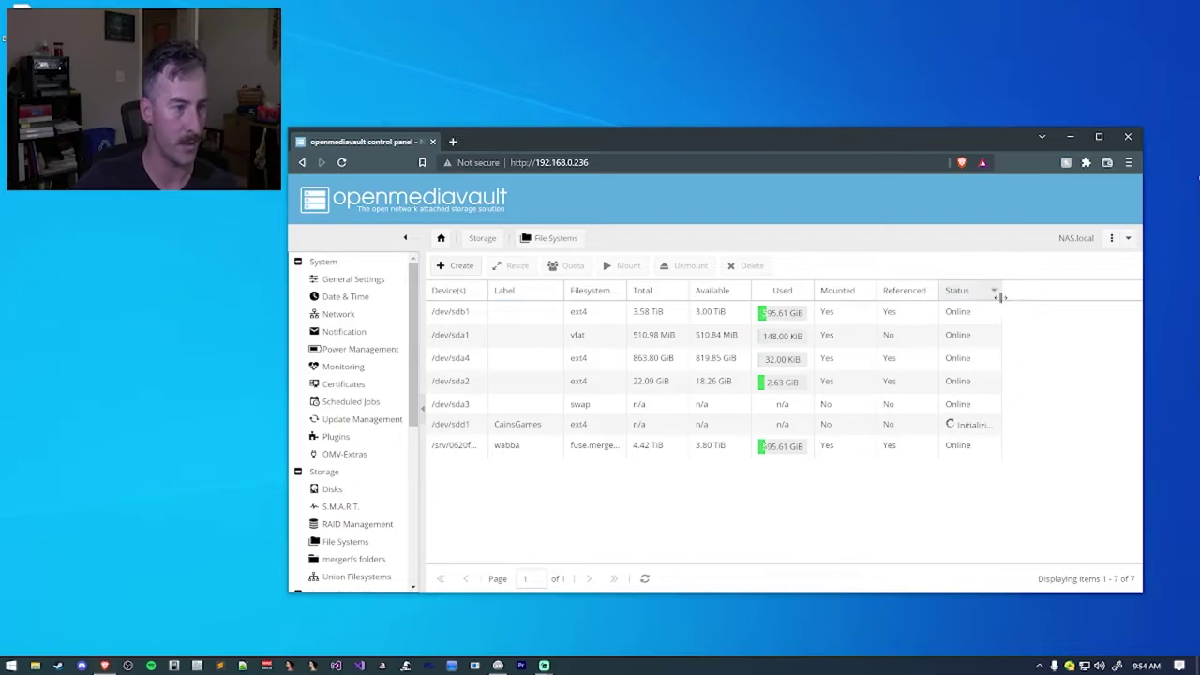
pyautogui.moveTo(1001, 292); pyautogui.dragTo(1044, 292)
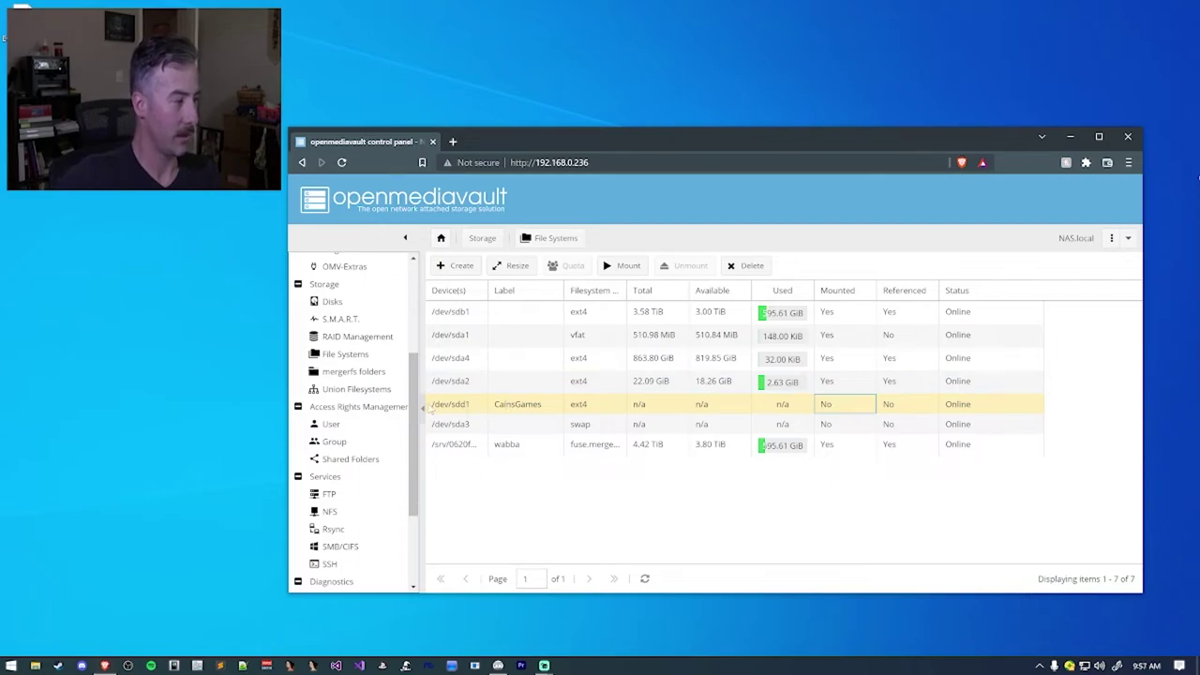
# Mount the CainsGames file system (/dev/sdd1) and apply the configuration changes
pyautogui.click(973, 407)
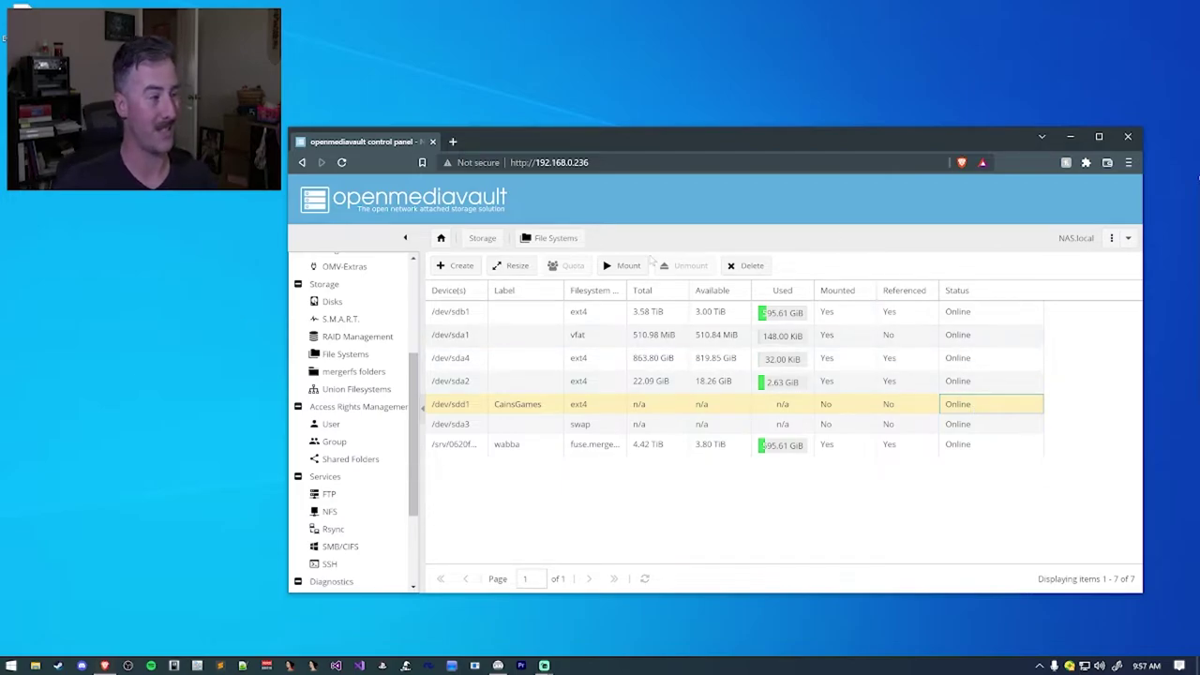
pyautogui.click(628, 266)
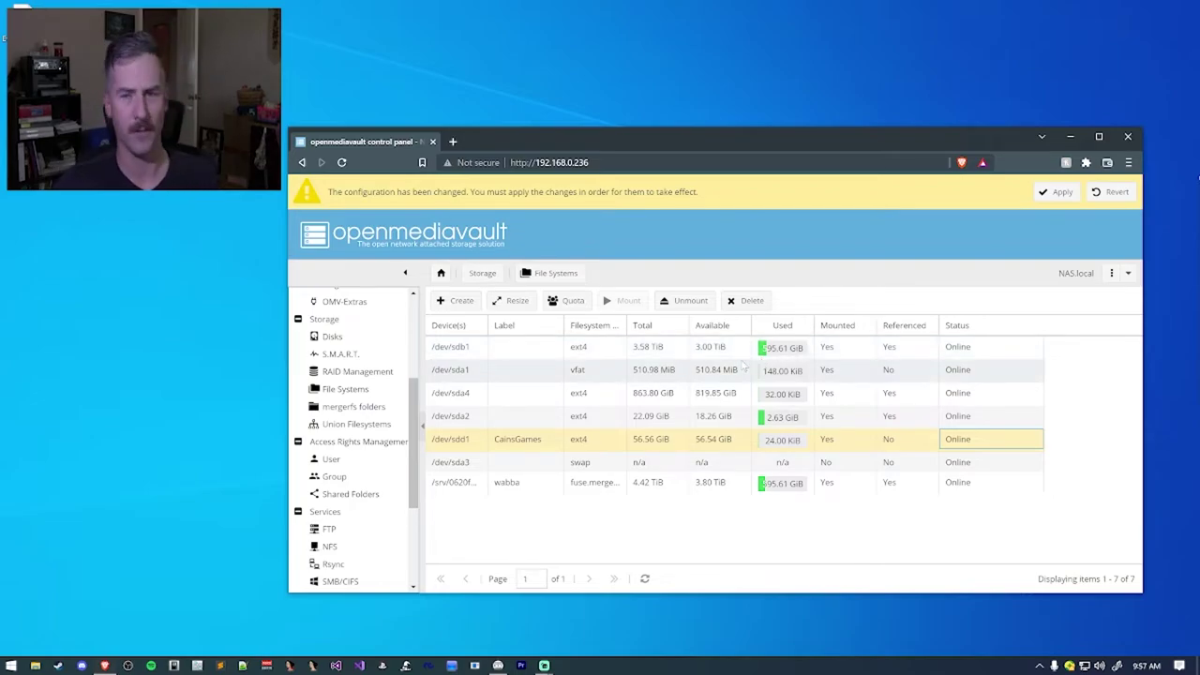
pyautogui.click(1057, 192)
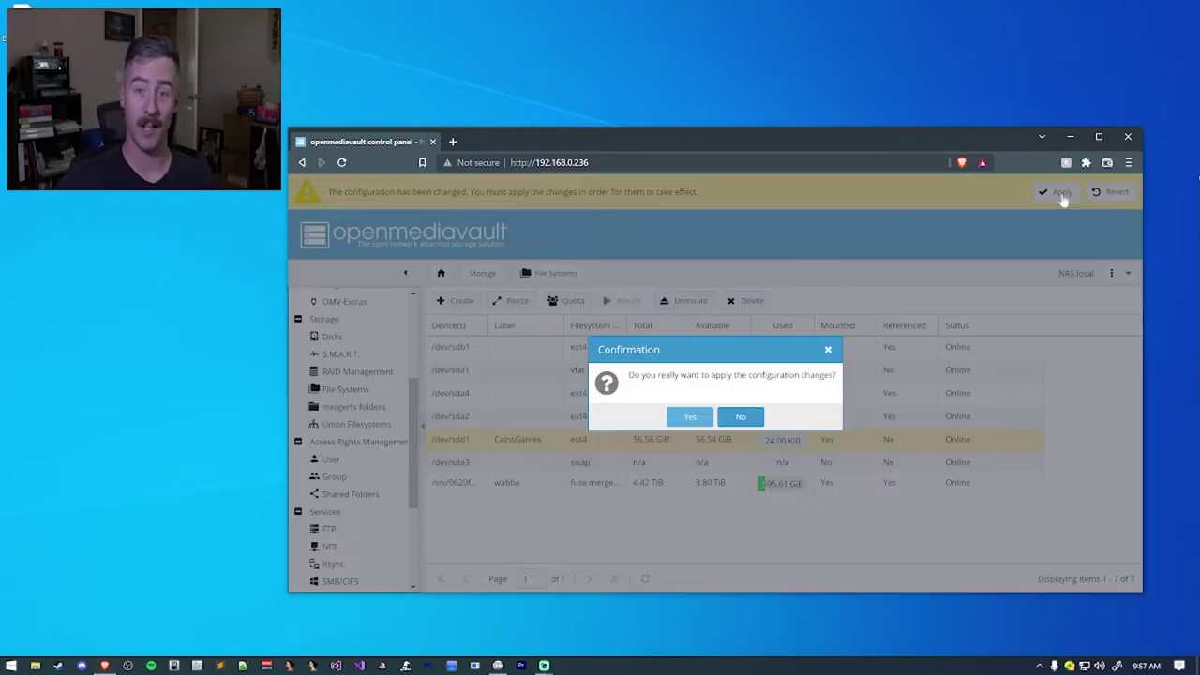
pyautogui.click(689, 420)
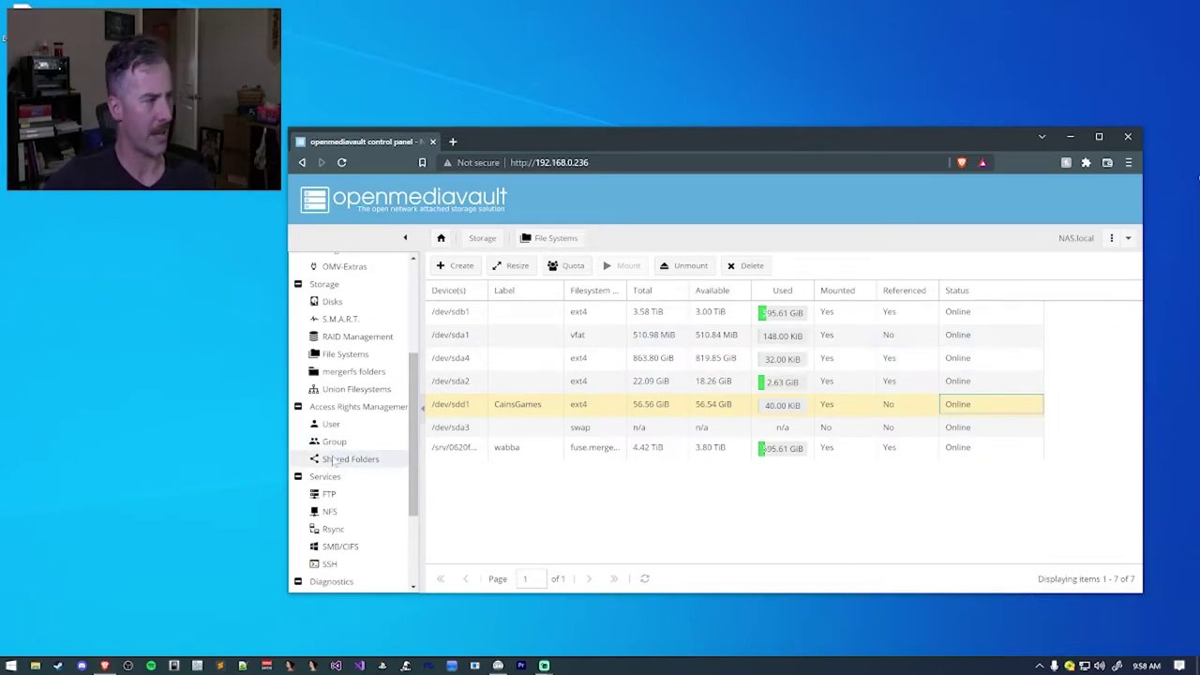
# Start a new shared folder named CainsGames on the CainsGames device
pyautogui.click(334, 462)
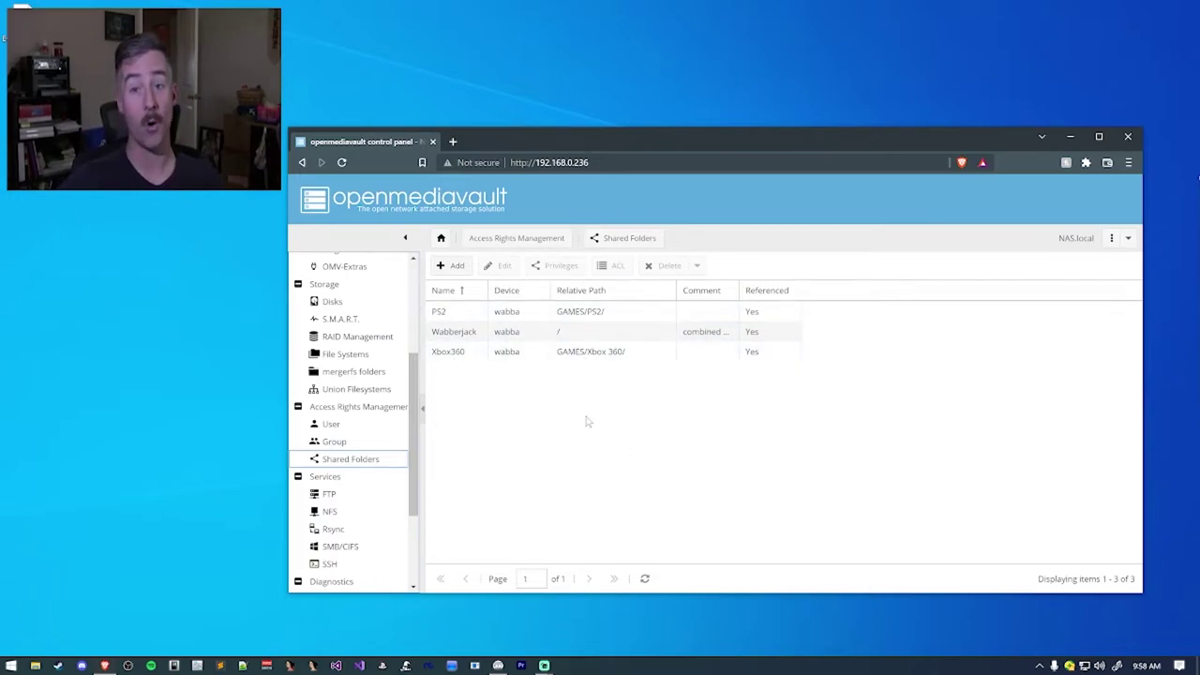
pyautogui.click(453, 266)
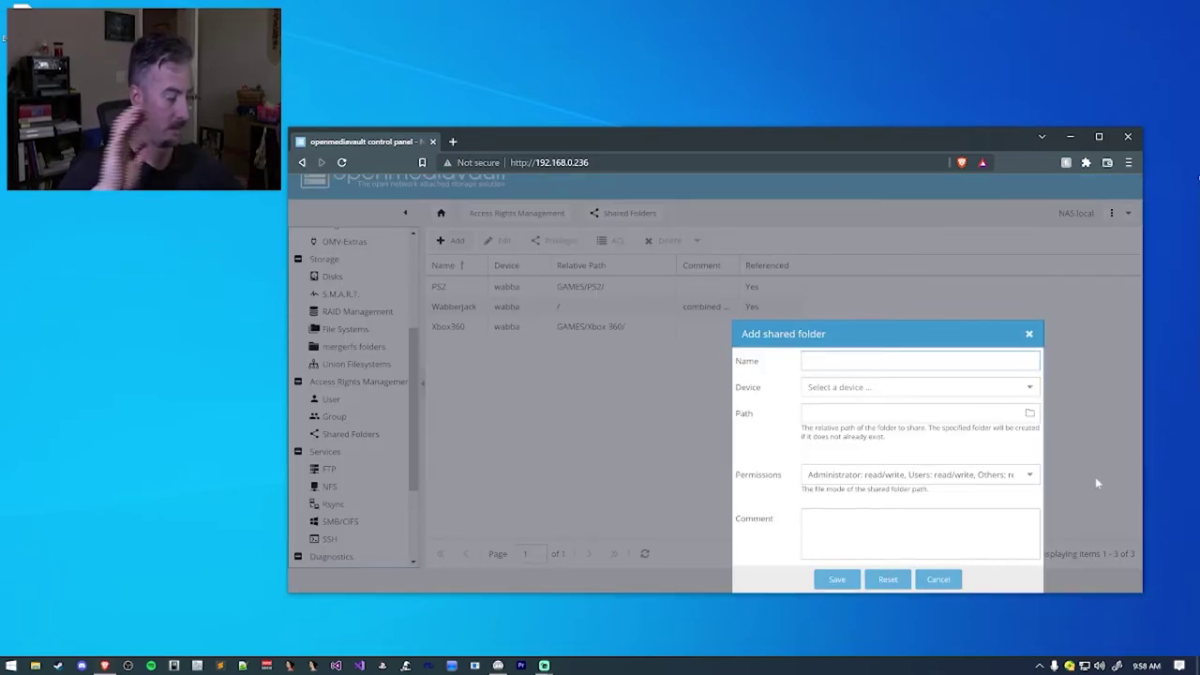
pyautogui.write('Cains')
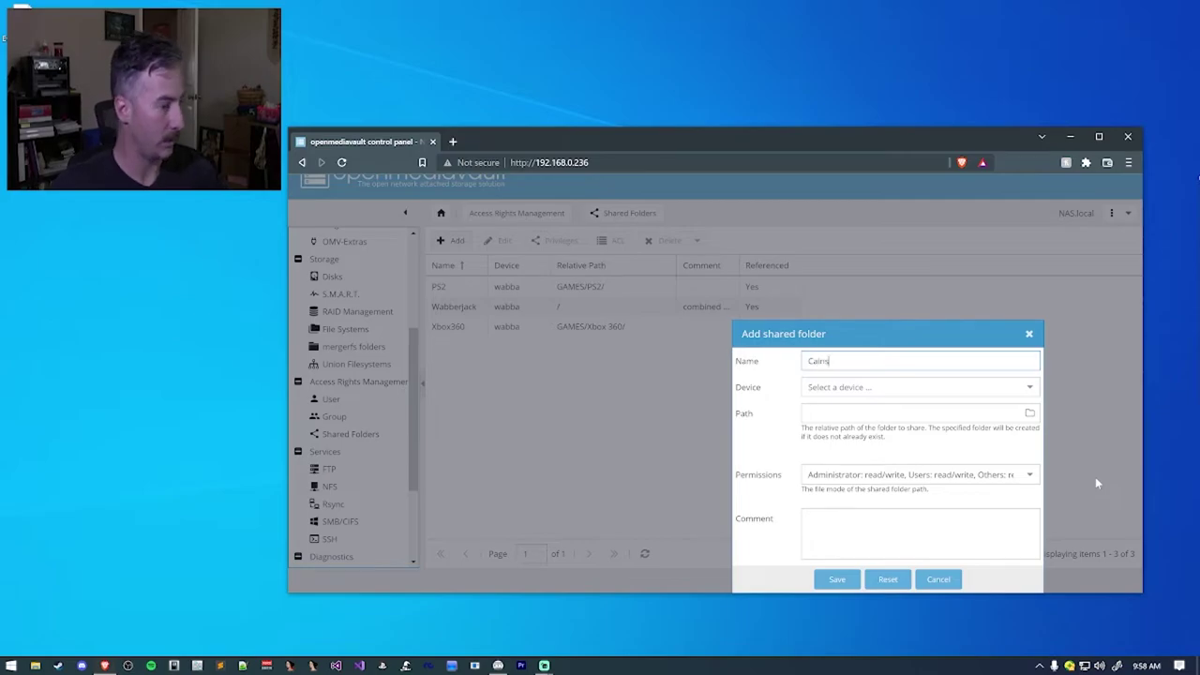
pyautogui.write('Games')
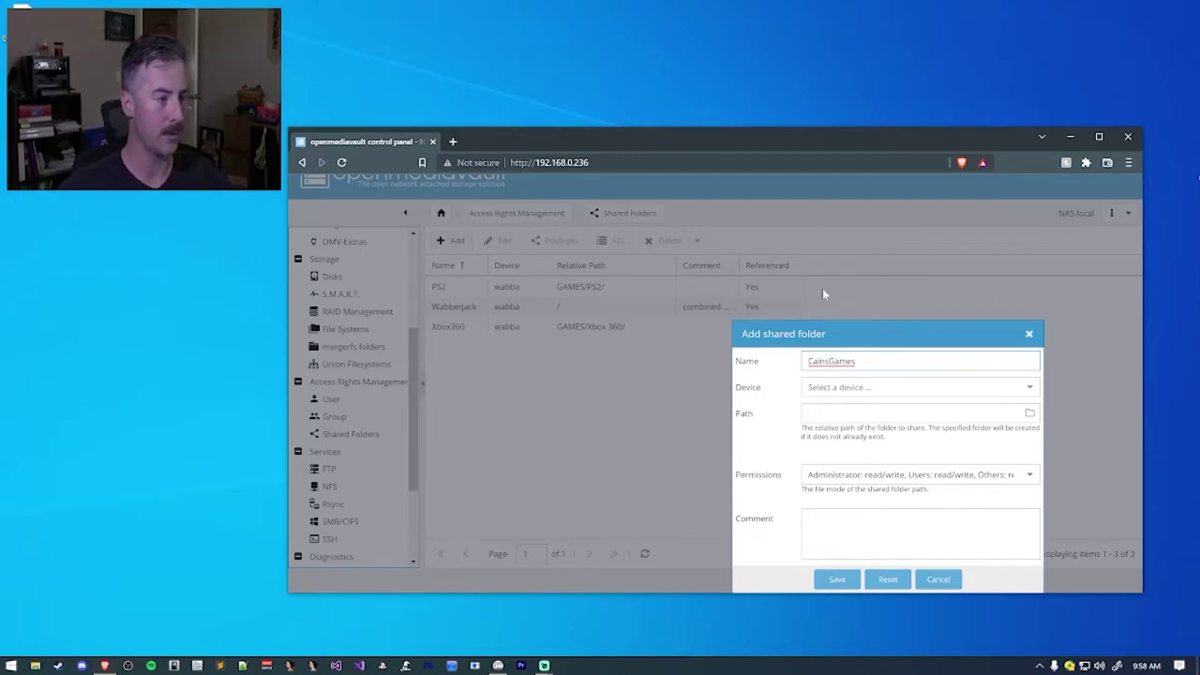
pyautogui.click(872, 387)
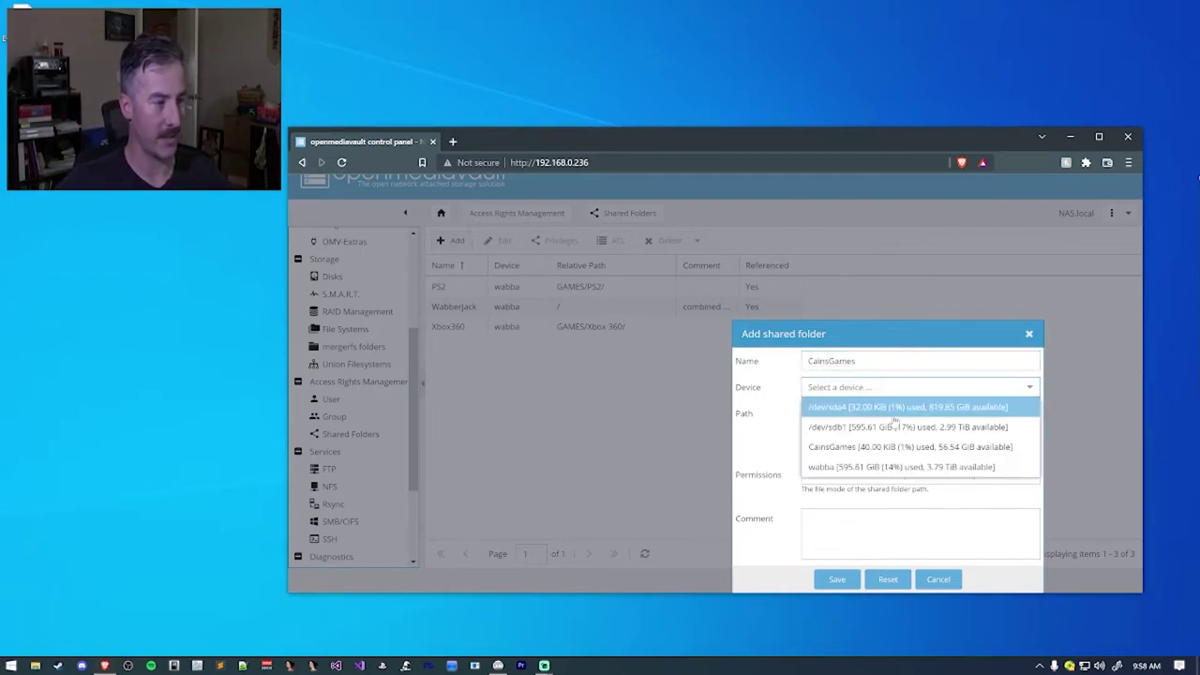
pyautogui.click(894, 450)
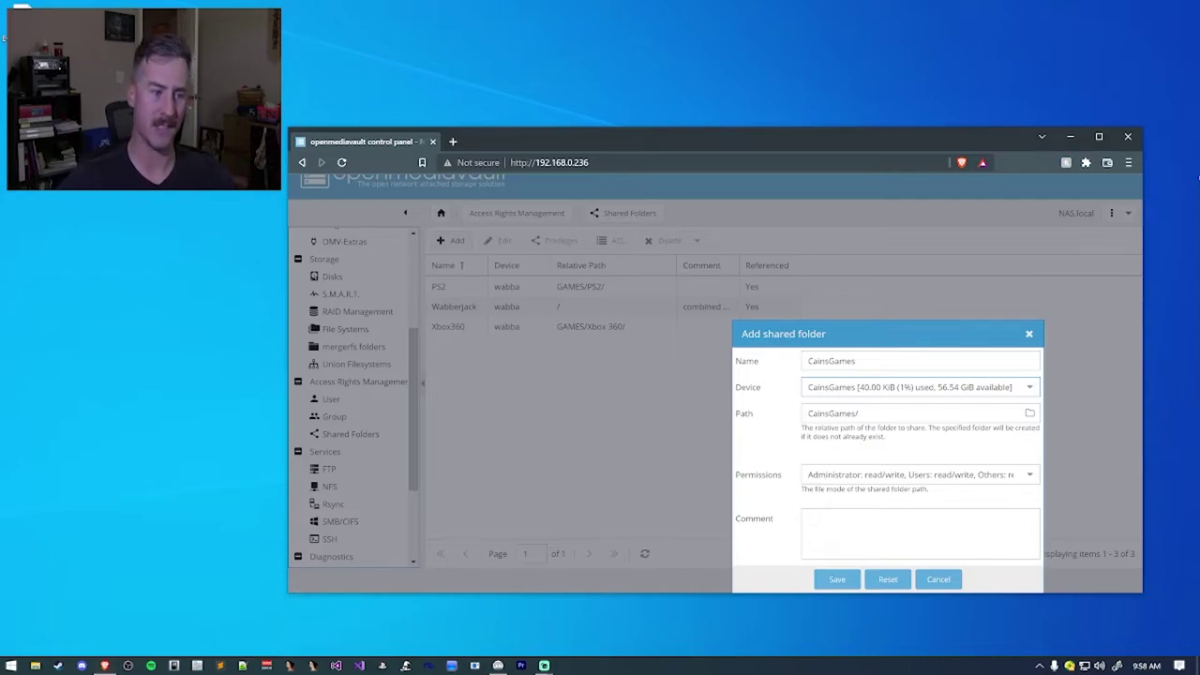
# Set the new shared folder's permissions to Everyone: read/write
pyautogui.click(1029, 475)
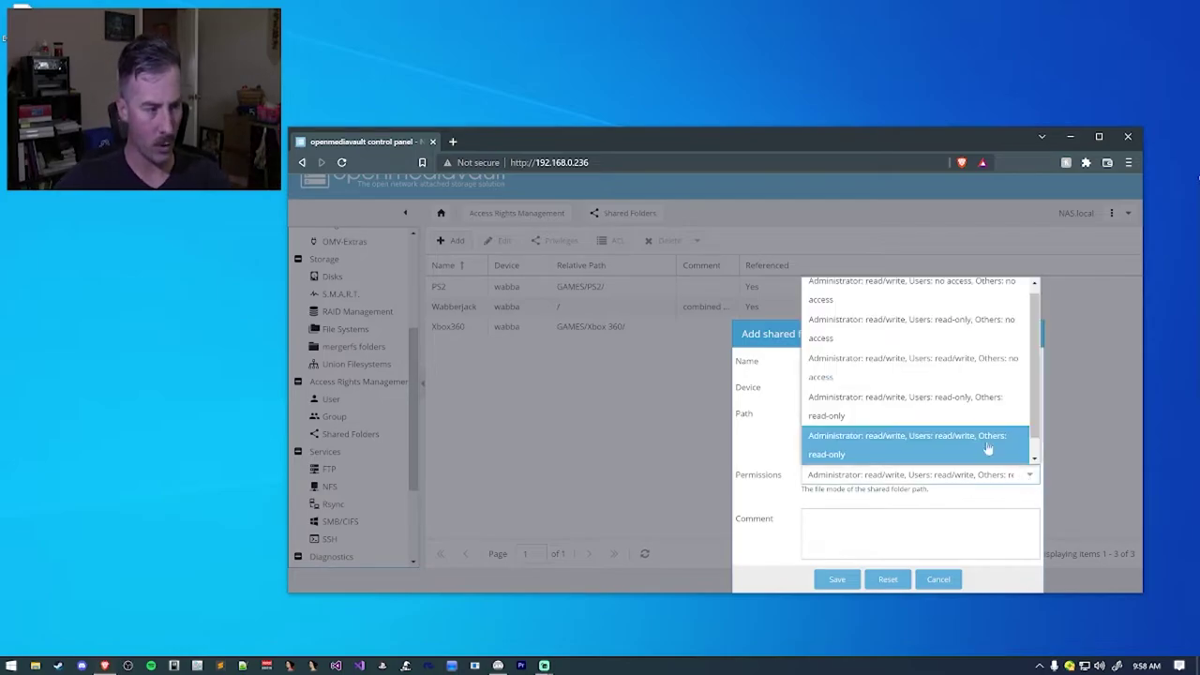
pyautogui.scroll(-1, 987, 449)
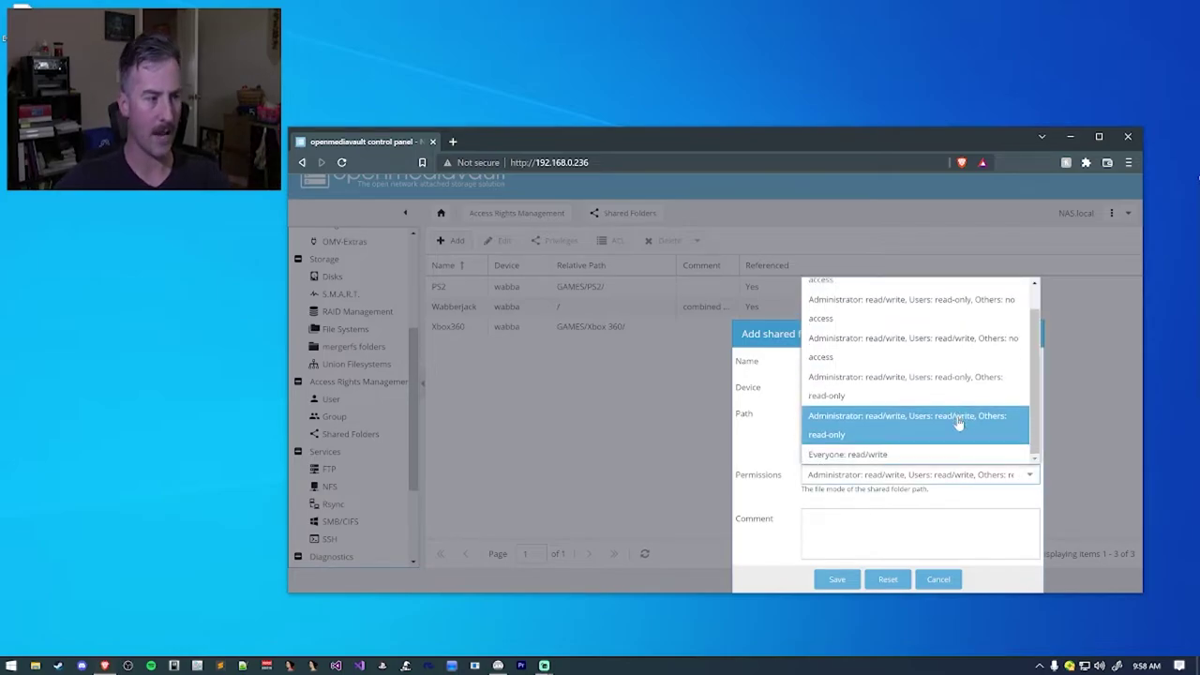
pyautogui.click(852, 455)
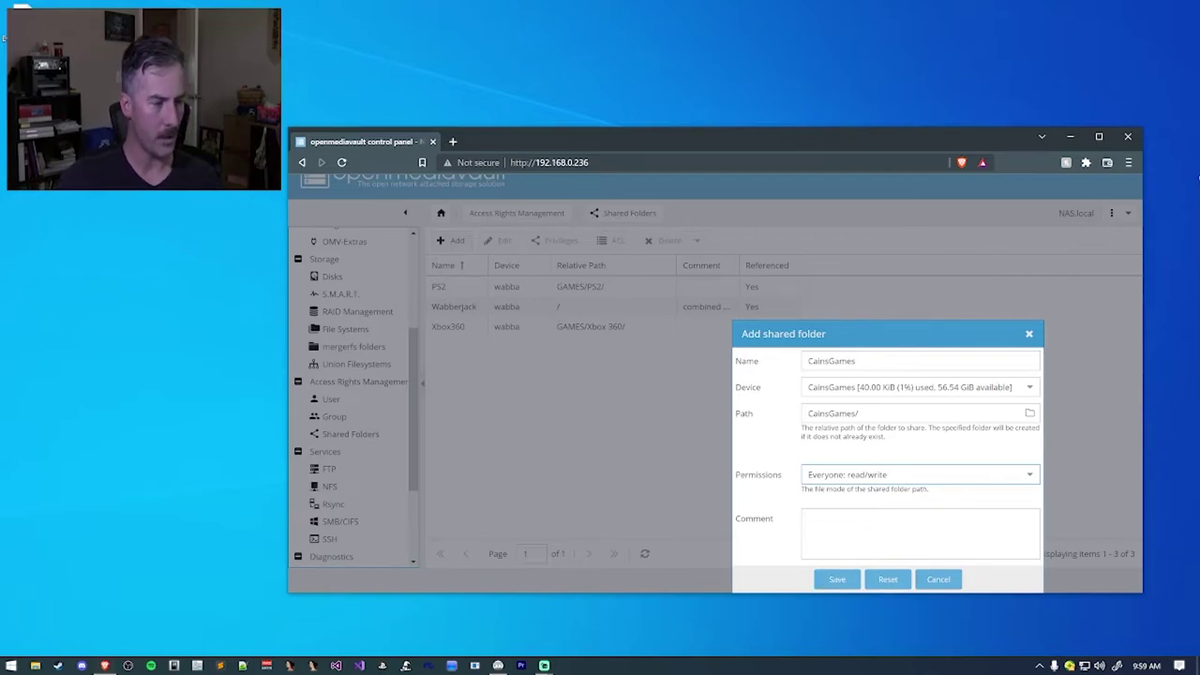
# Save the shared folder with the comment "PS2 Games" and apply the configuration changes
pyautogui.press('Tab')
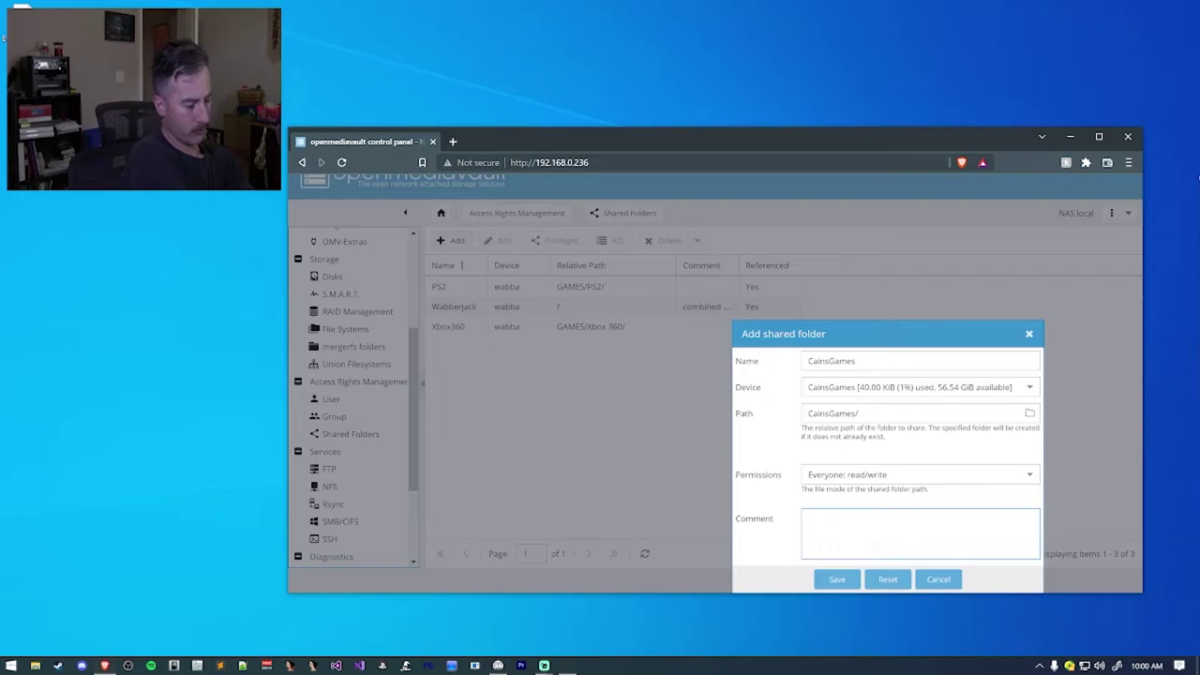
pyautogui.write('PS2 a')
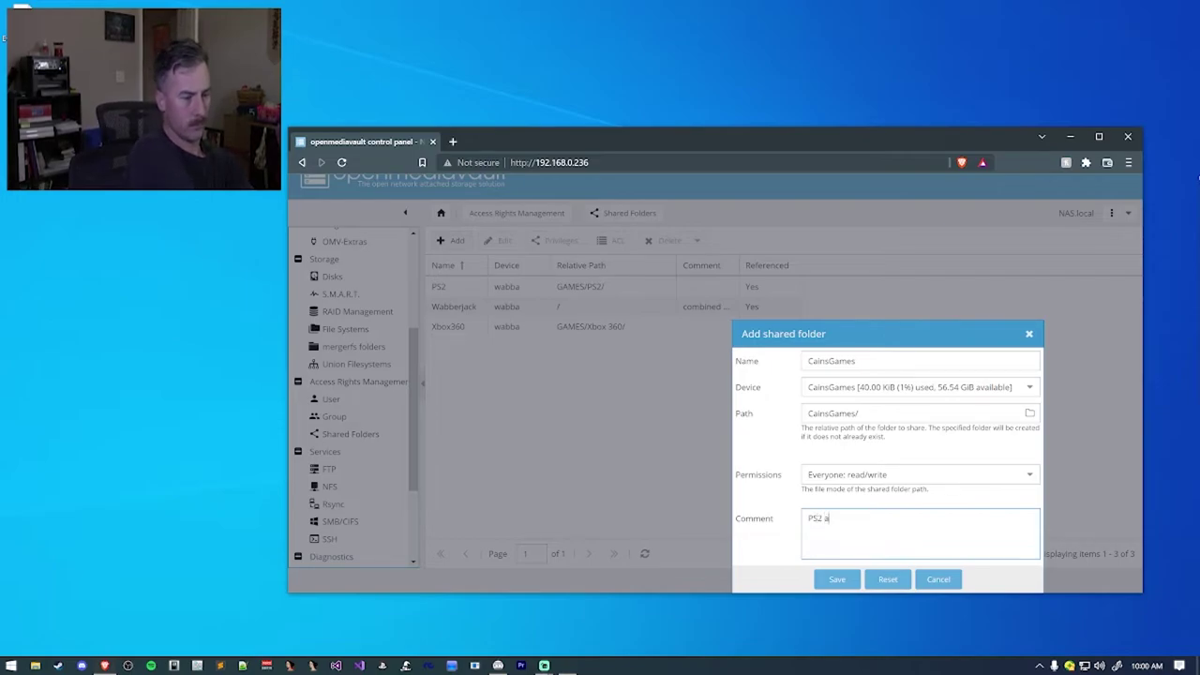
pyautogui.press('BackSpace')
pyautogui.write('Games')
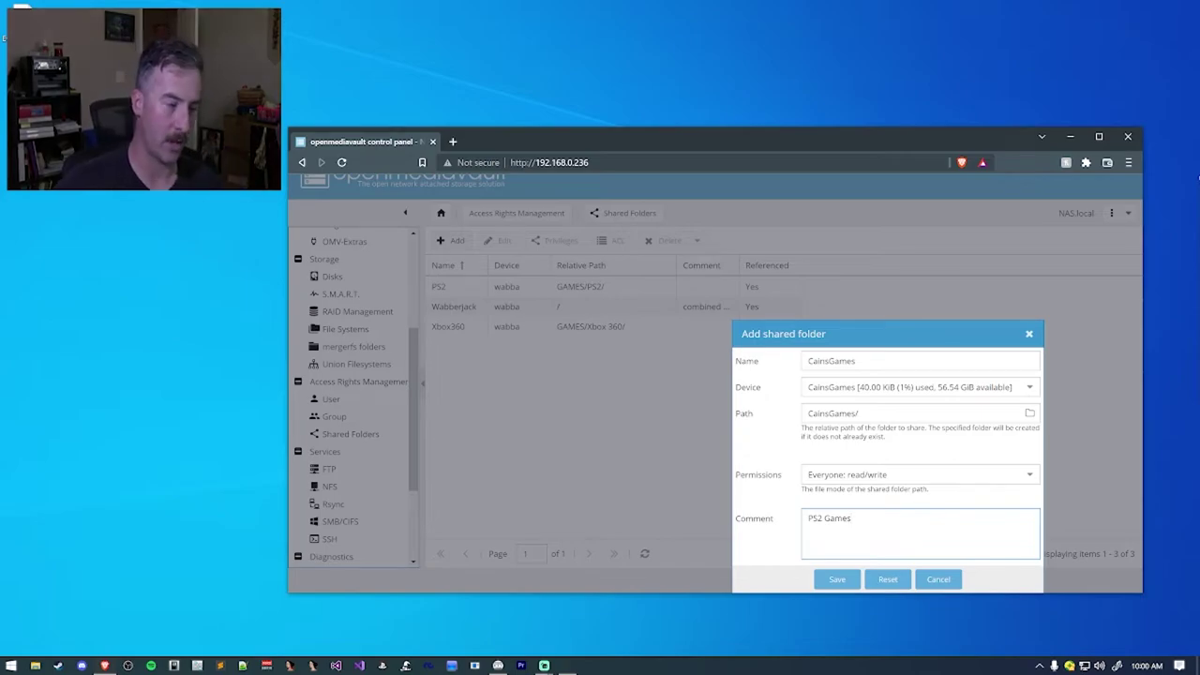
pyautogui.click(837, 579)
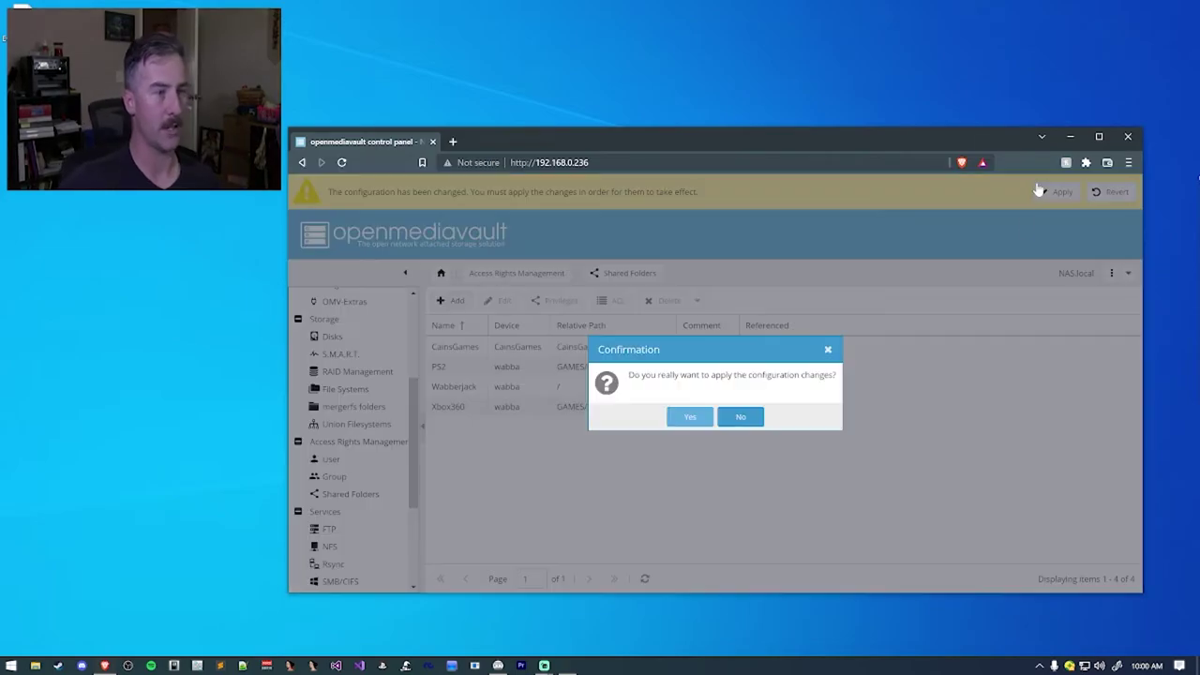
pyautogui.click(683, 417)
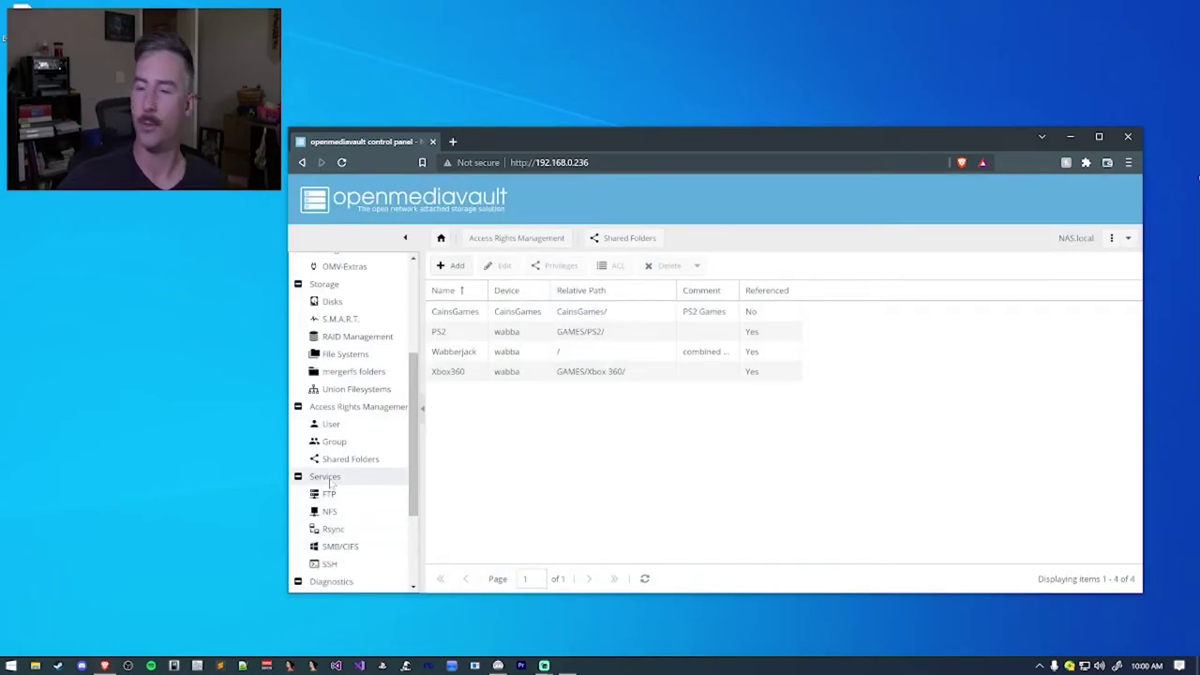
# Start a new SMB/CIFS share using the CainsGames shared folder
pyautogui.click(328, 548)
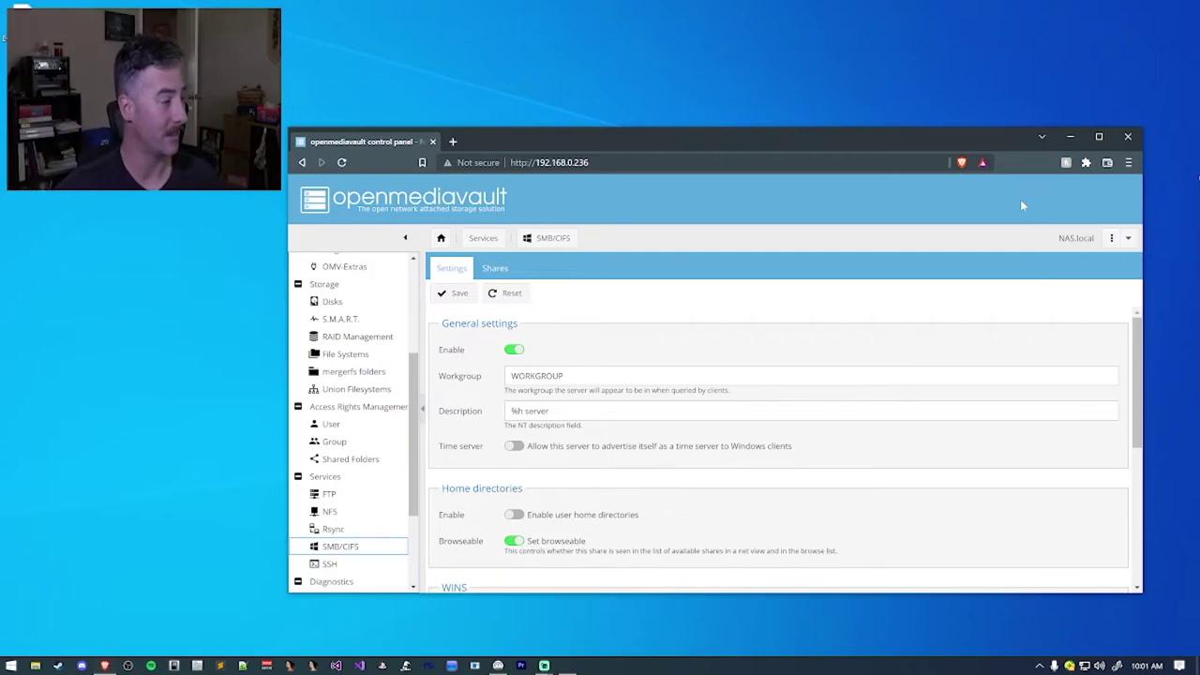
pyautogui.click(495, 269)
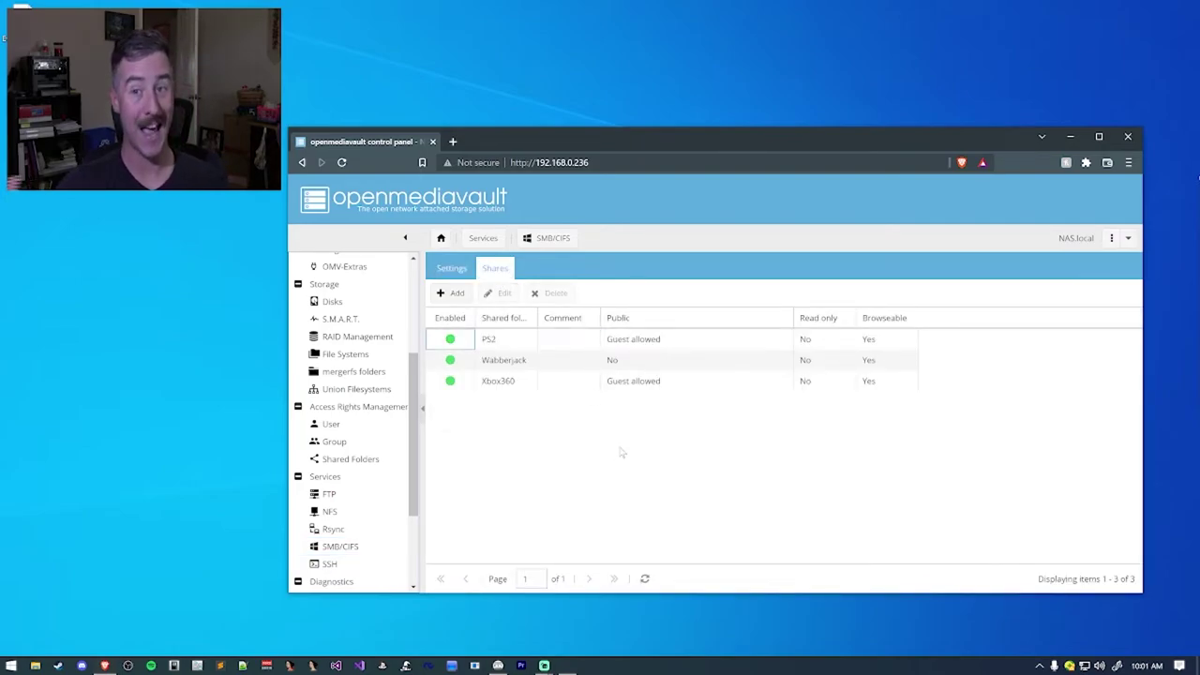
pyautogui.click(450, 293)
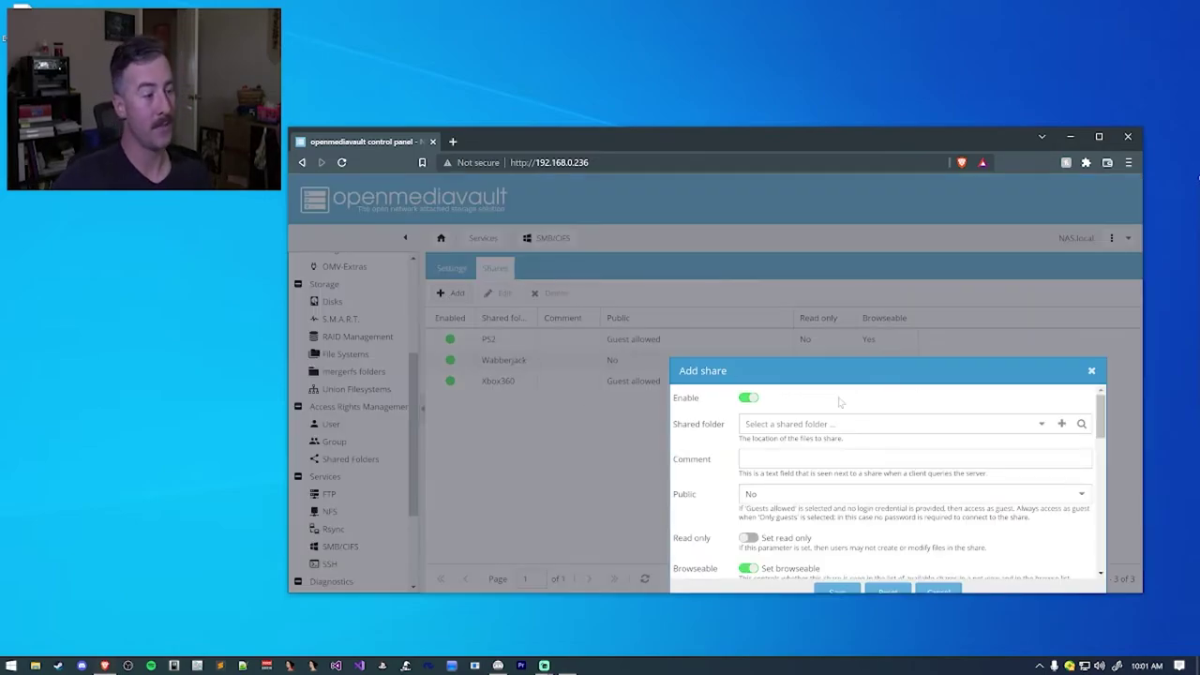
pyautogui.click(744, 427)
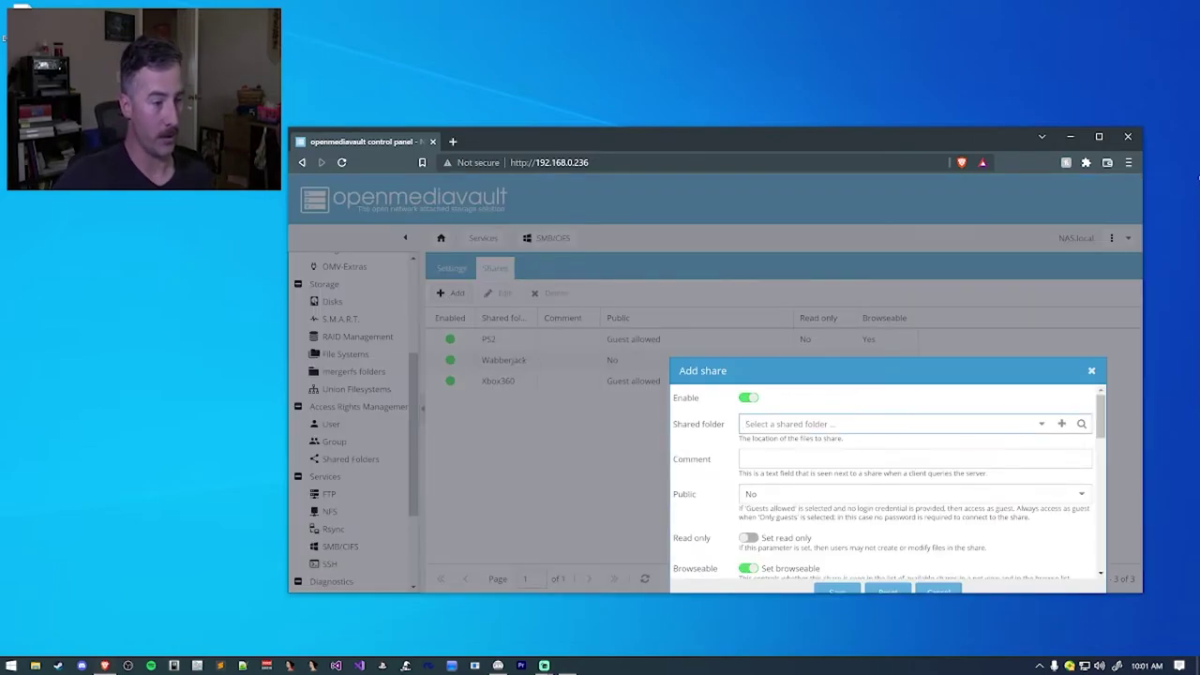
pyautogui.click(1041, 423)
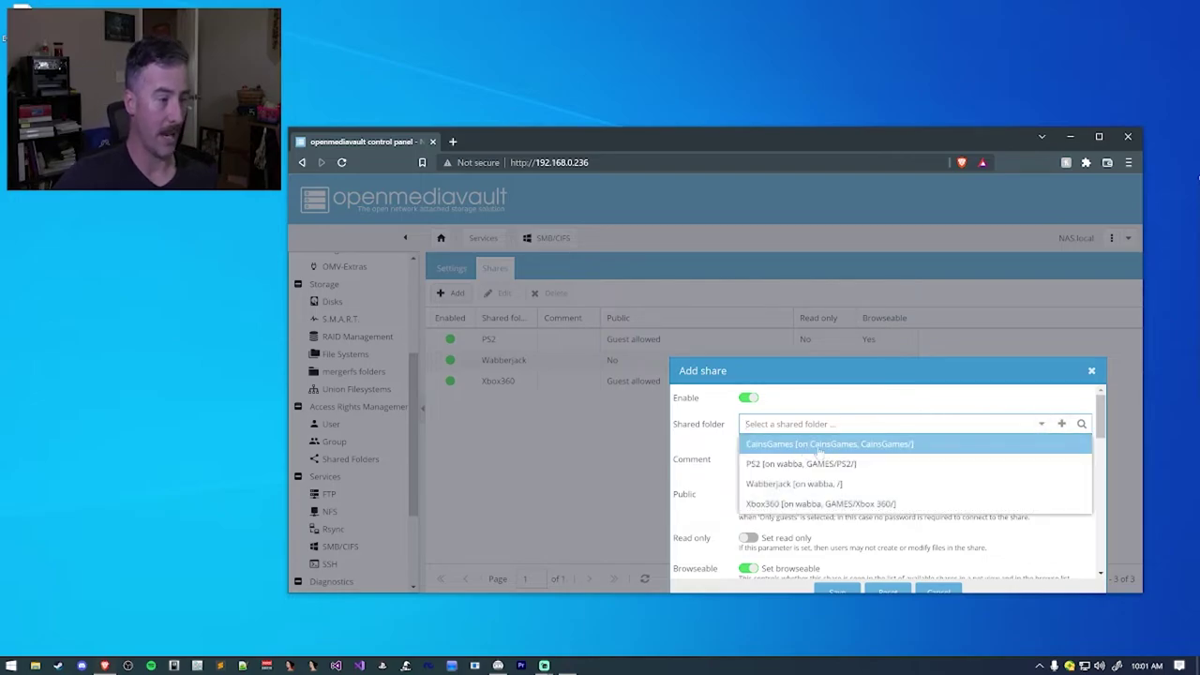
pyautogui.click(821, 445)
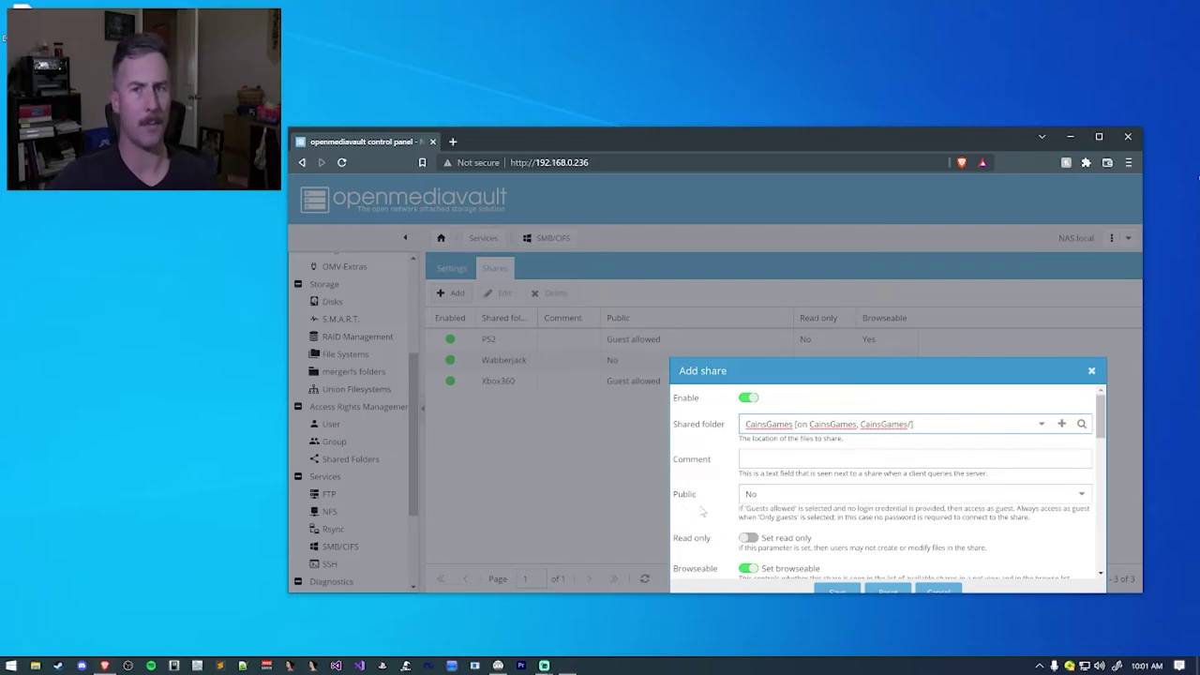
# Set the share's public access to Guests allowed, save it, and apply the configuration changes
pyautogui.click(778, 494)
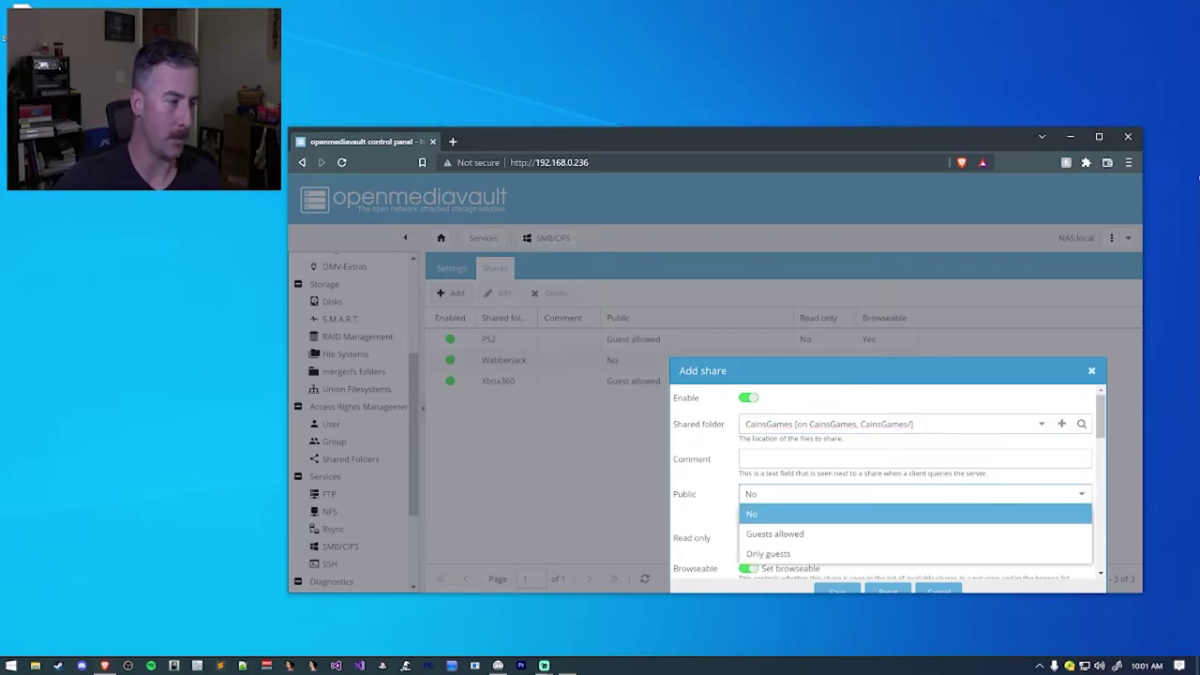
pyautogui.click(780, 534)
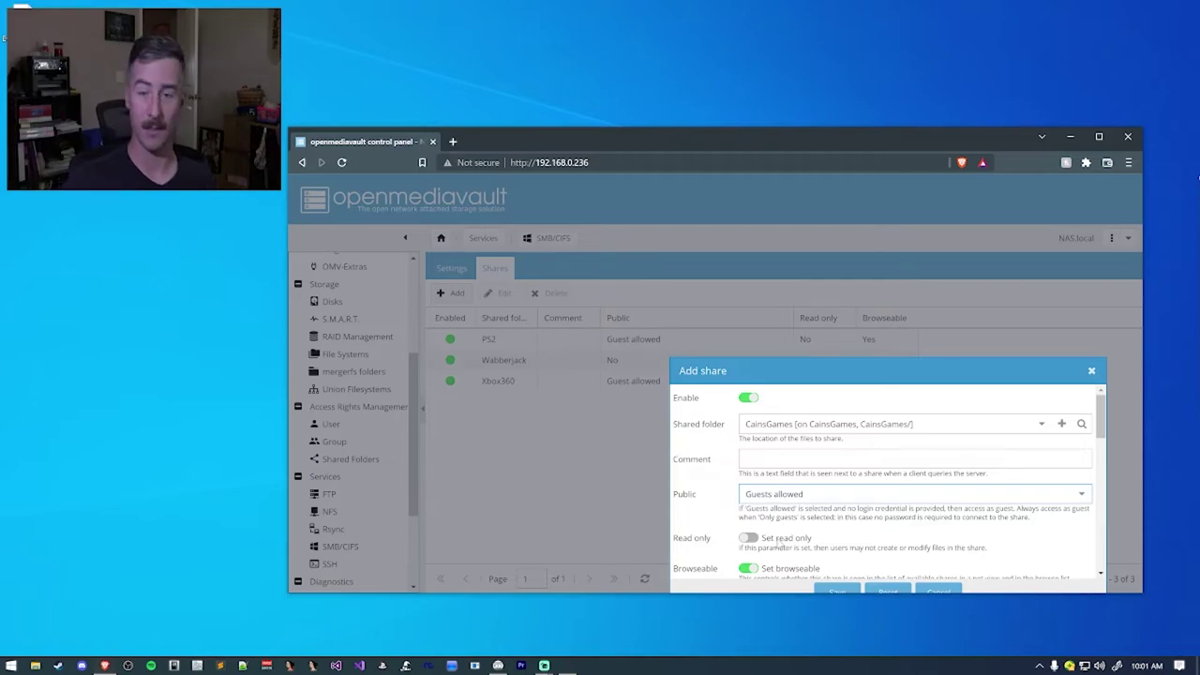
pyautogui.click(838, 593)
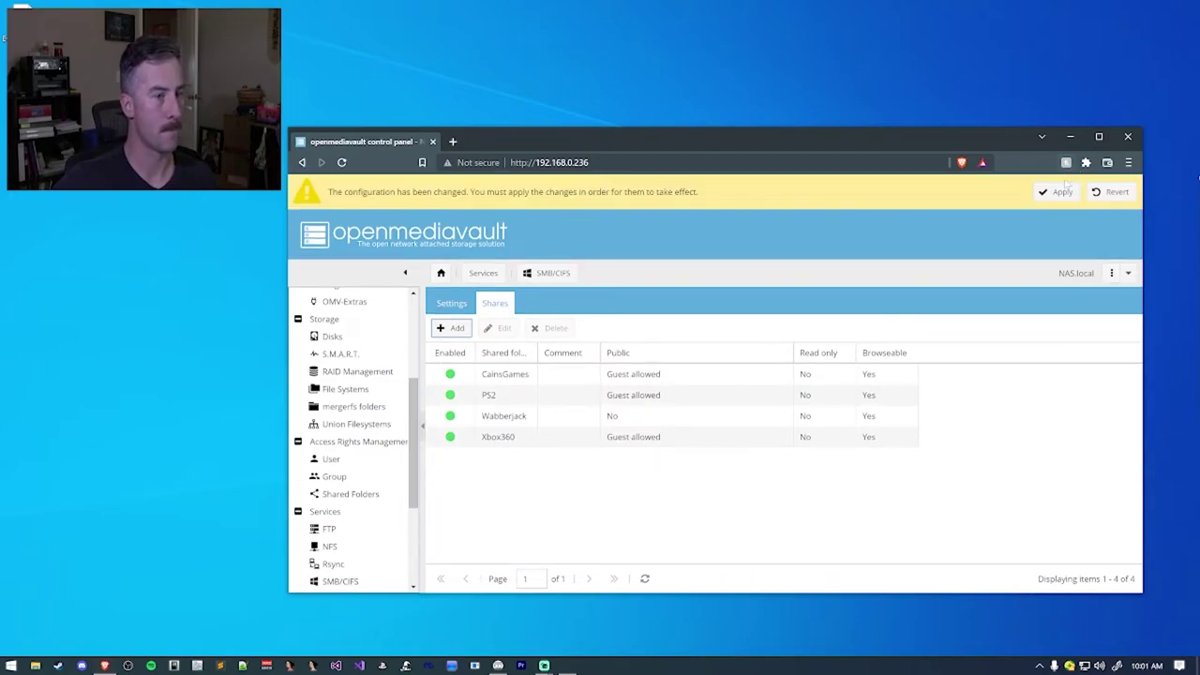
pyautogui.click(1061, 191)
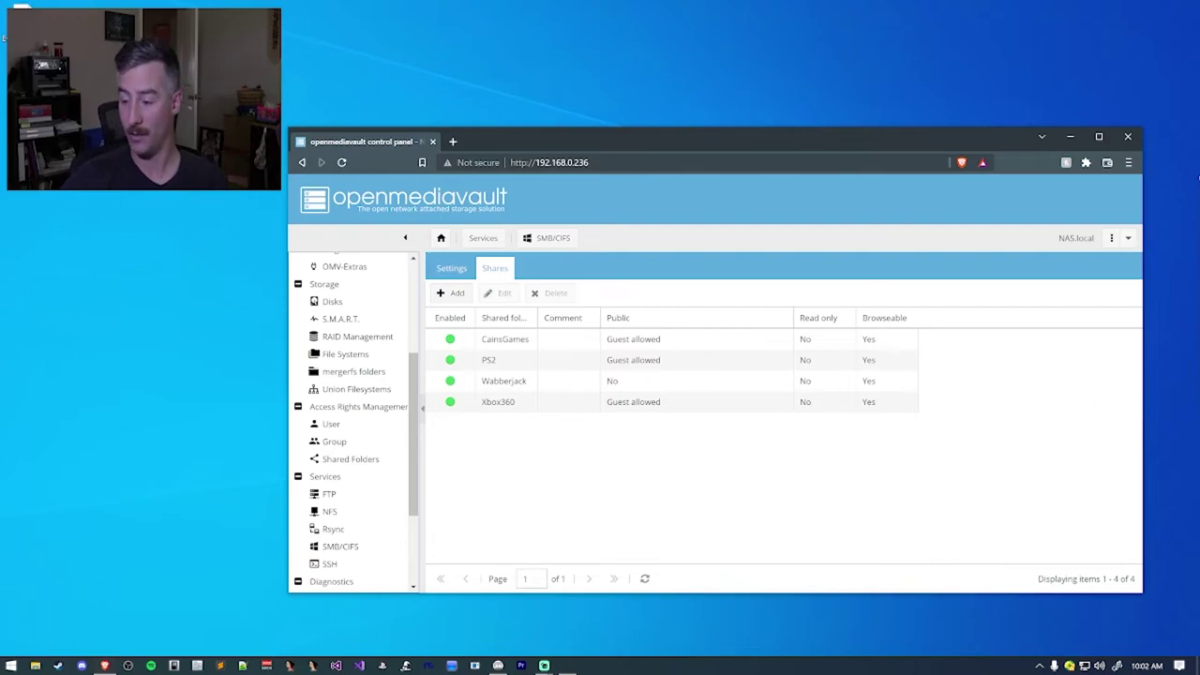
# Switch to File Explorer and open the NAS computer on the network
pyautogui.press('super+e')
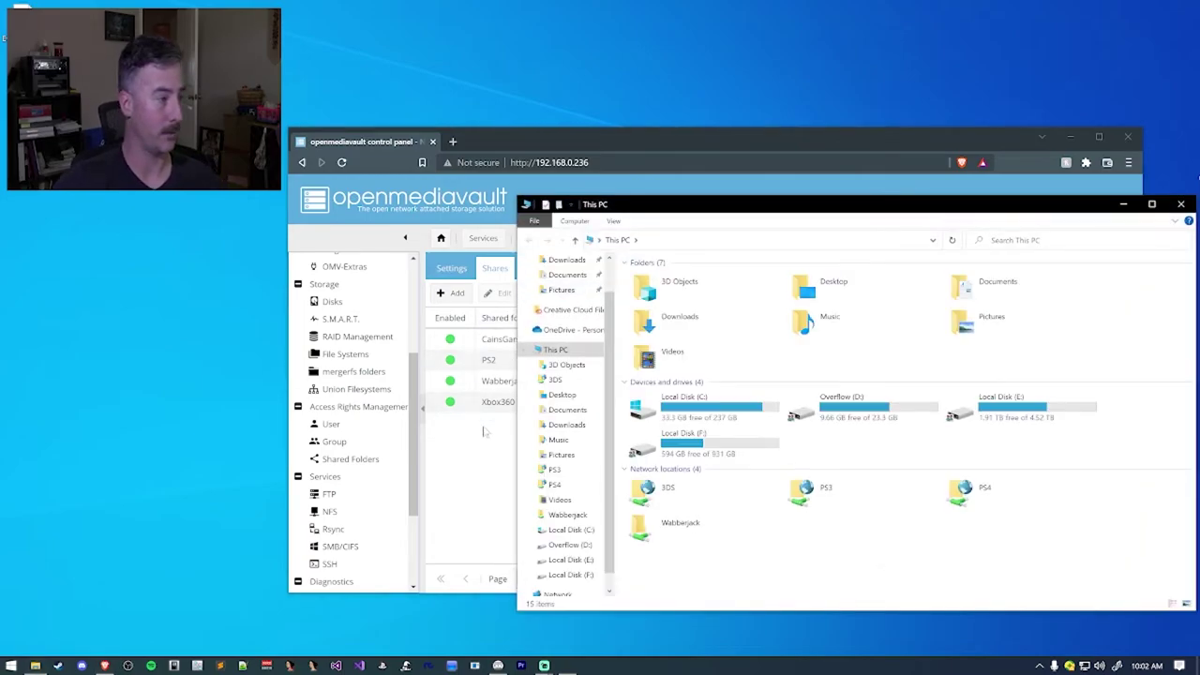
pyautogui.click(560, 591)
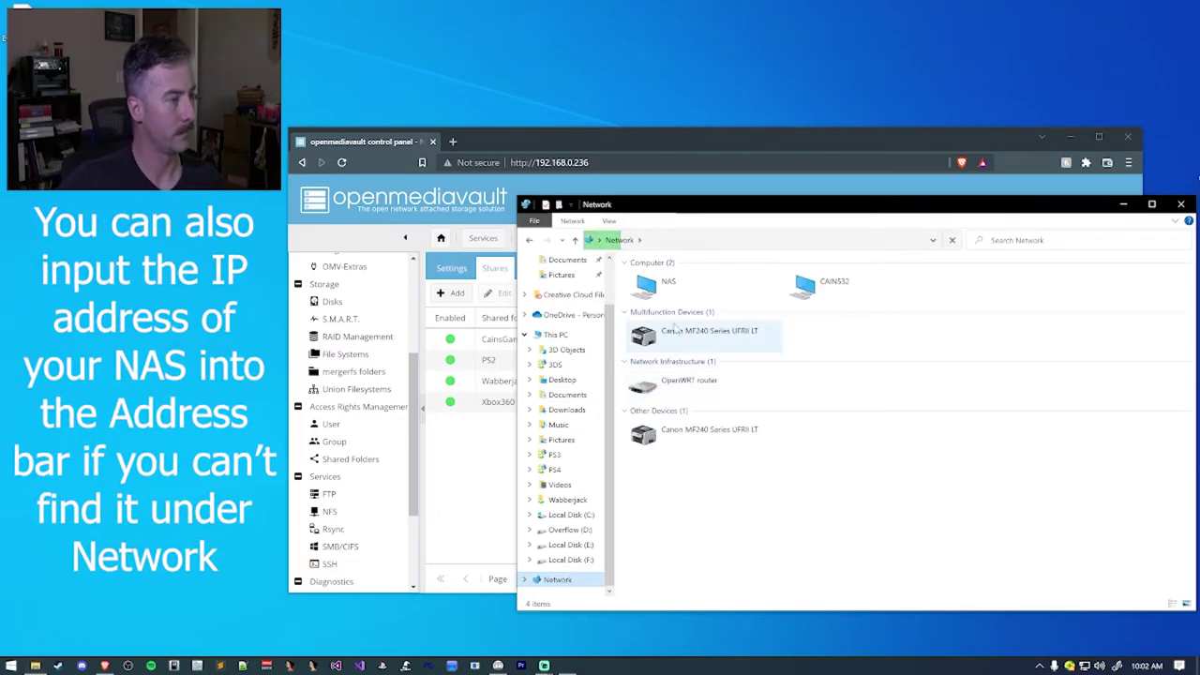
pyautogui.doubleClick(662, 286)
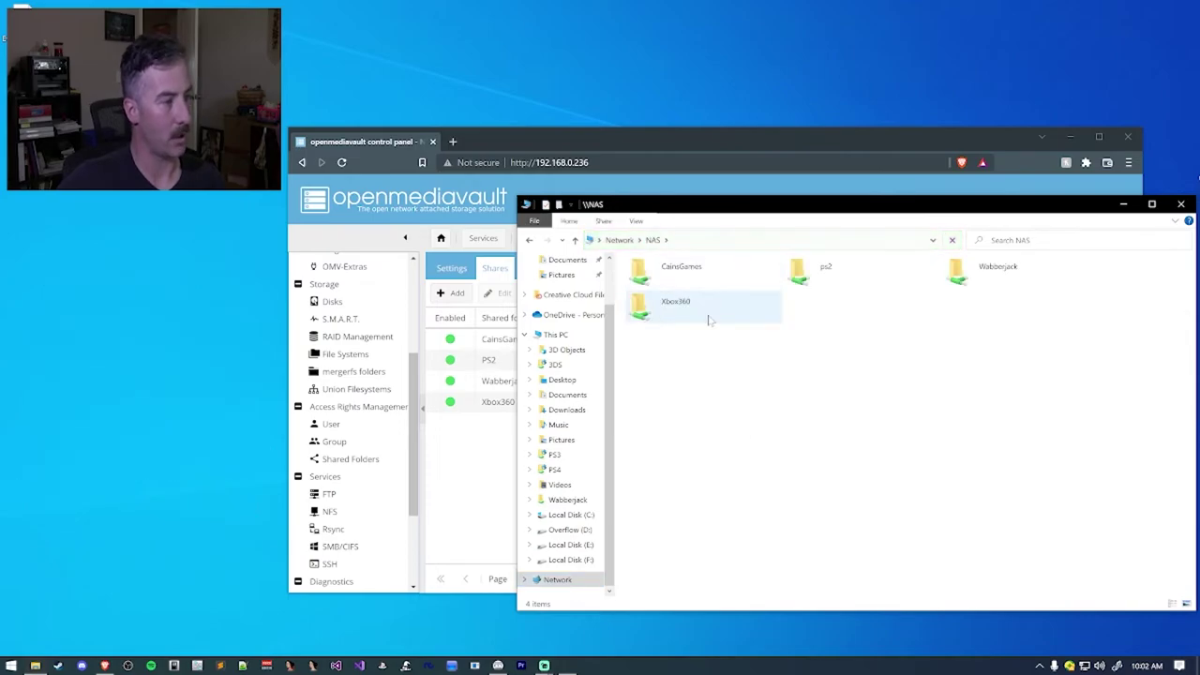
# Compare the shared folders found on the NAS with the SMB/CIFS share list in openmediavault
pyautogui.click(673, 276)
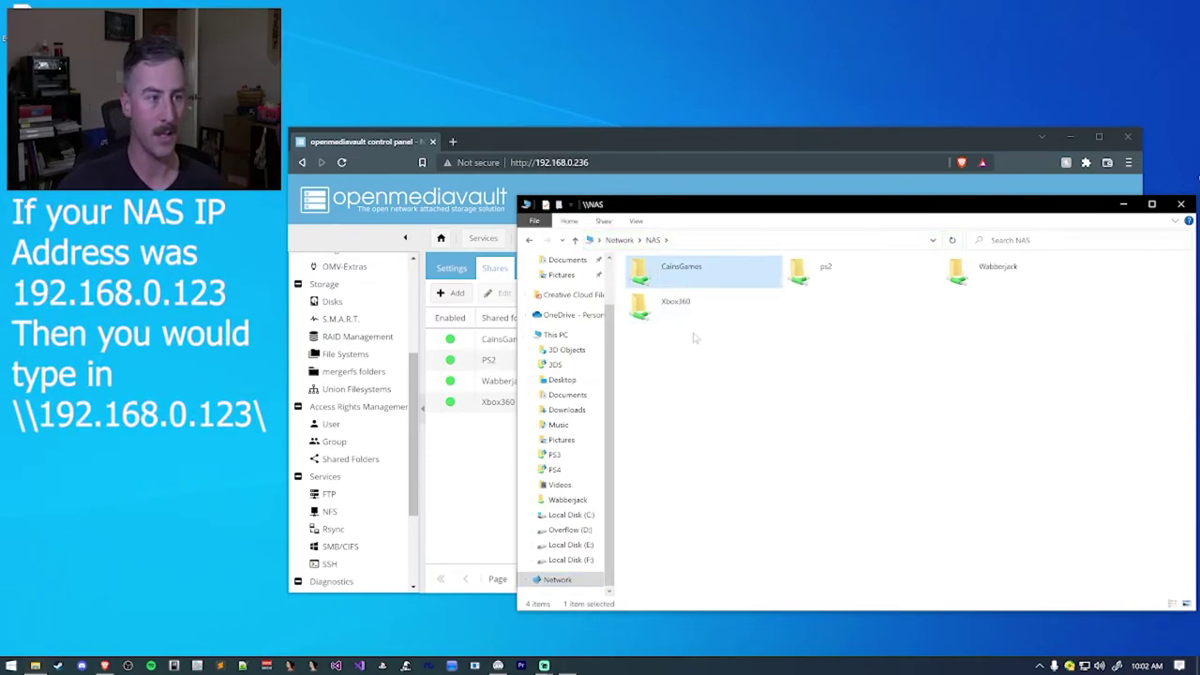
pyautogui.moveTo(1100, 298); pyautogui.dragTo(797, 274)
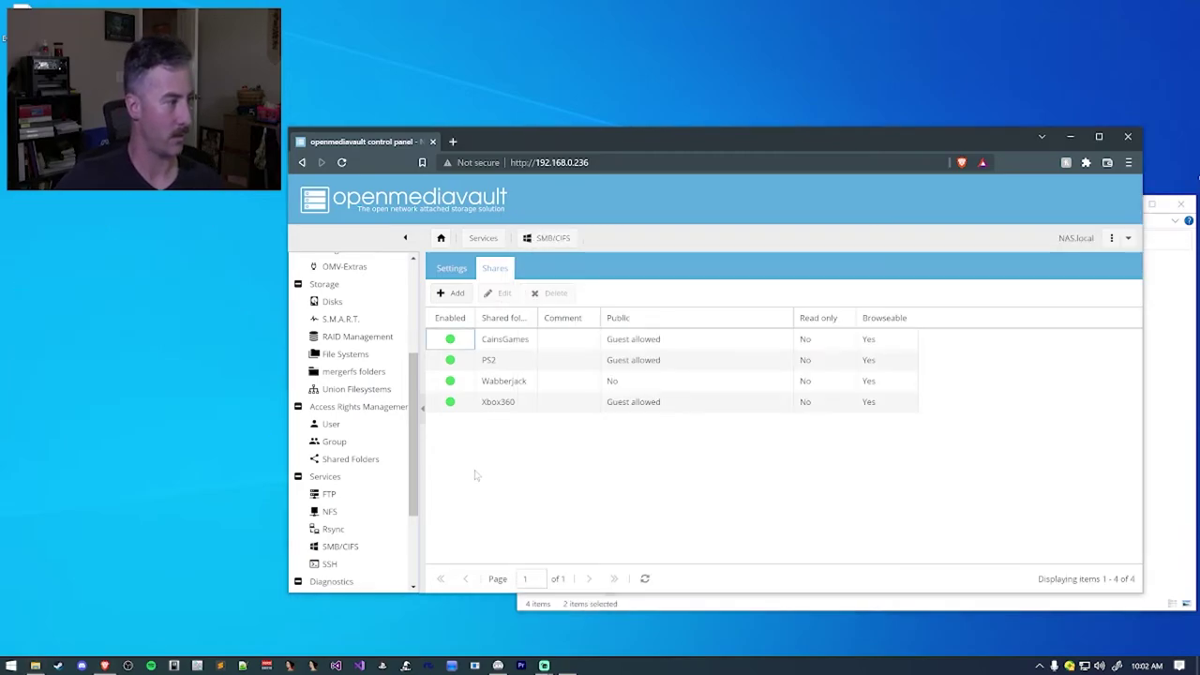
pyautogui.click(474, 471)
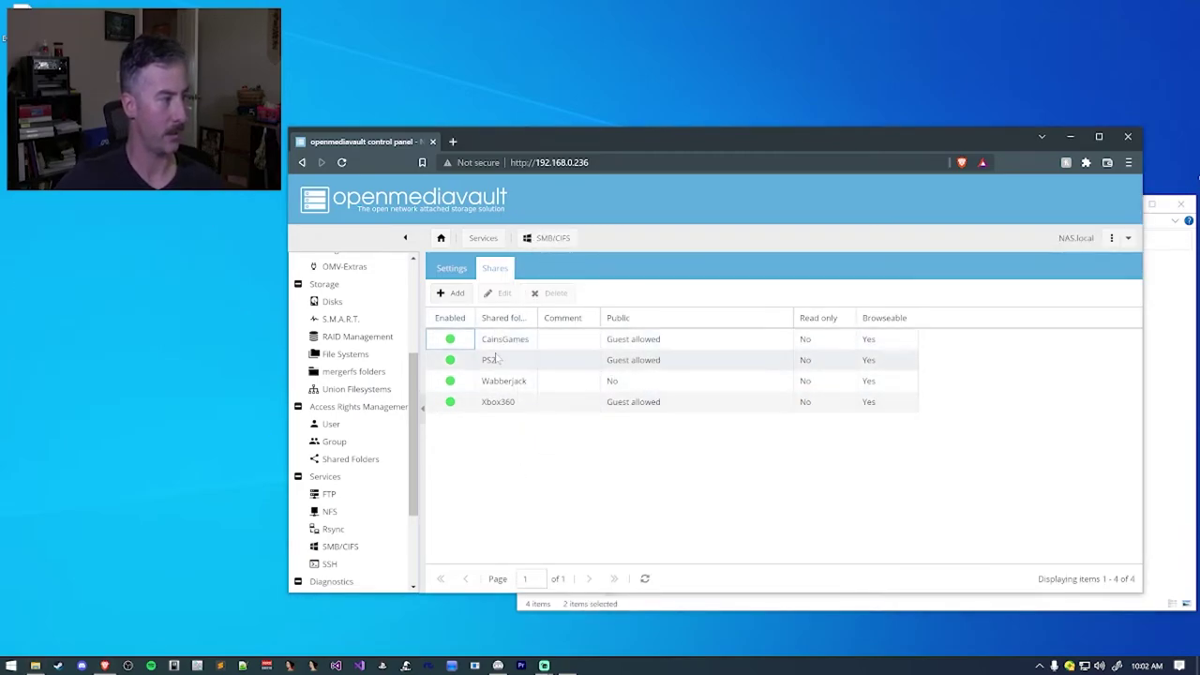
pyautogui.click(1169, 472)
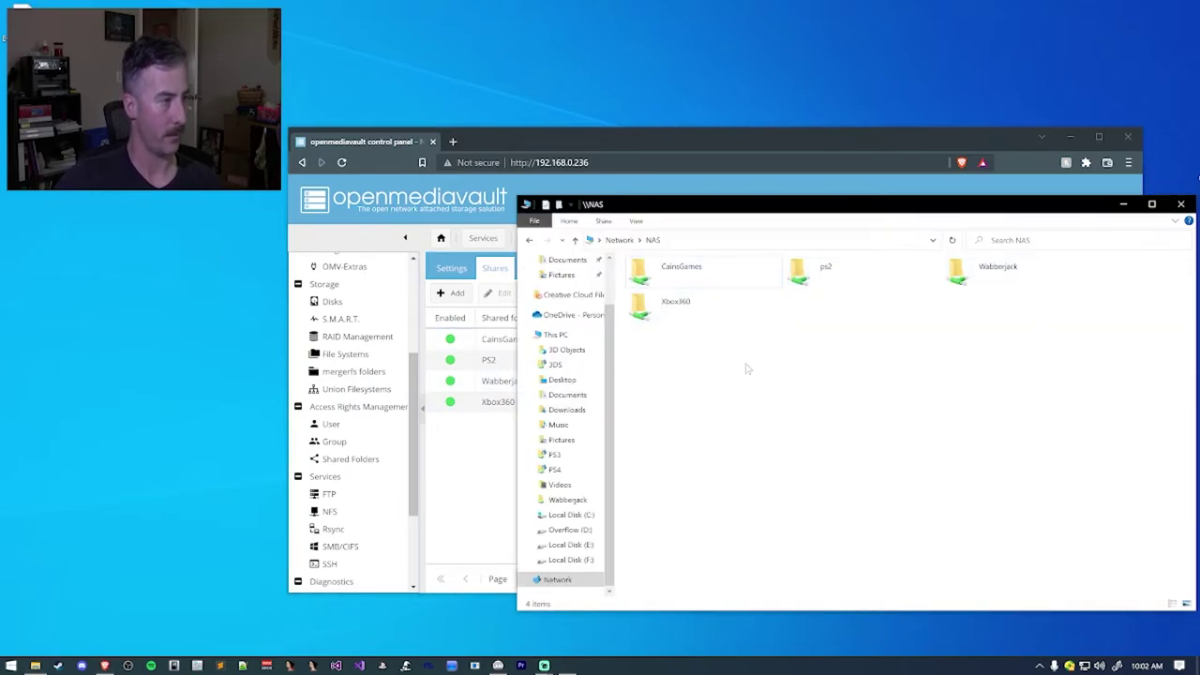
# Create a folder named DVD inside the CainsGames network share and open it
pyautogui.doubleClick(679, 264)
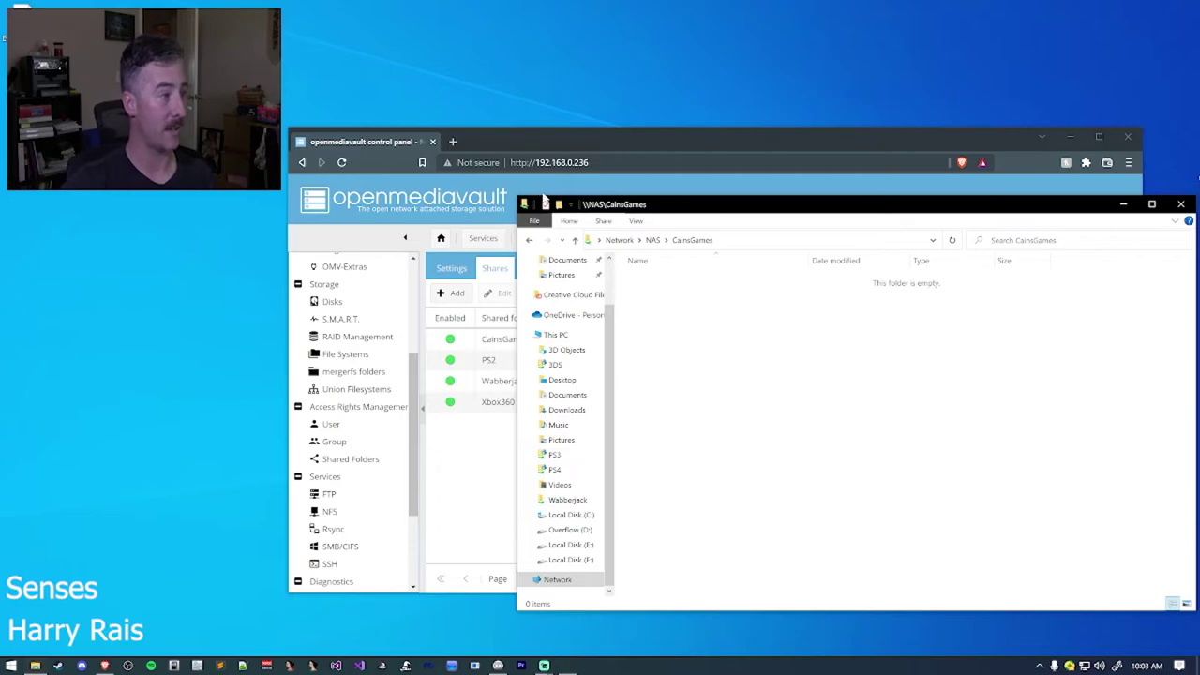
pyautogui.hotkey('ctrl', 'shift', 'n')
pyautogui.write('DVD')
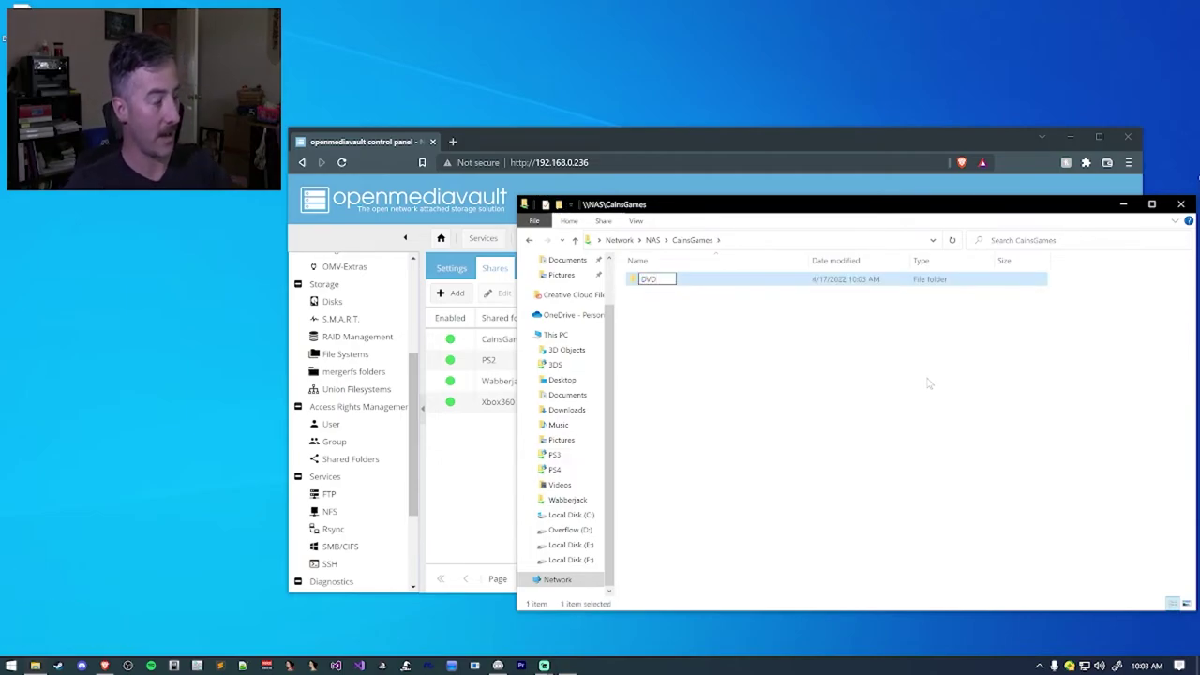
pyautogui.press('Return')
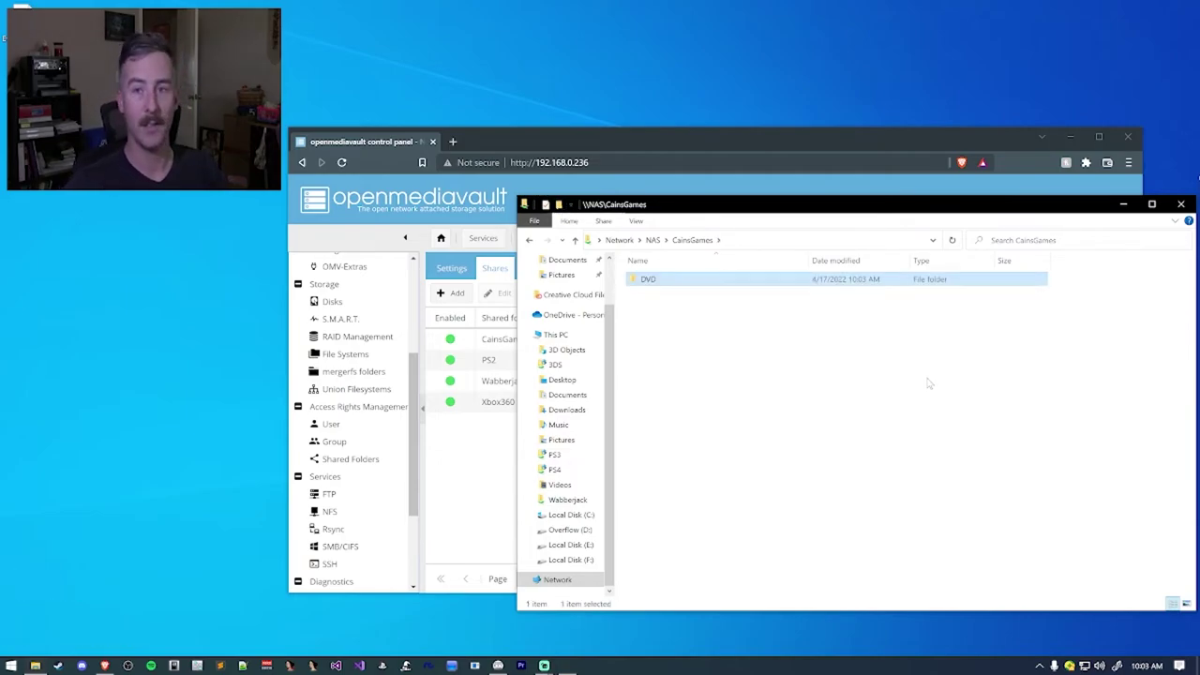
pyautogui.press('Return')
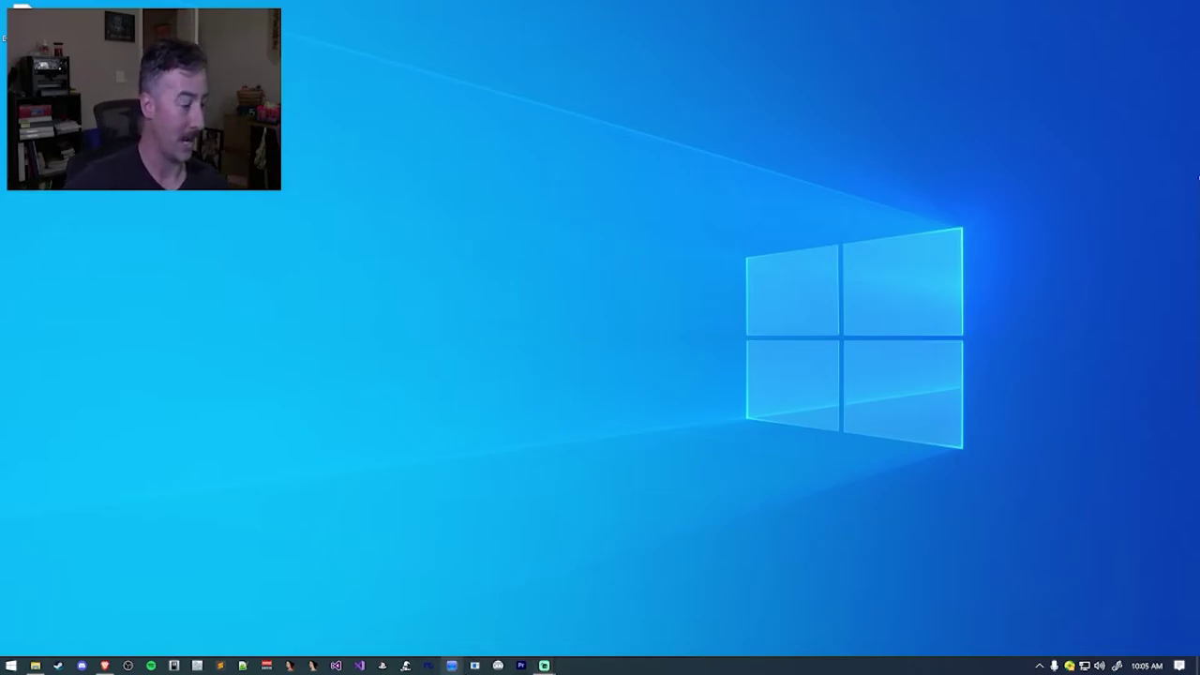
# Switch to OPL Manager and save English (Default) as its language
pyautogui.click(499, 666)
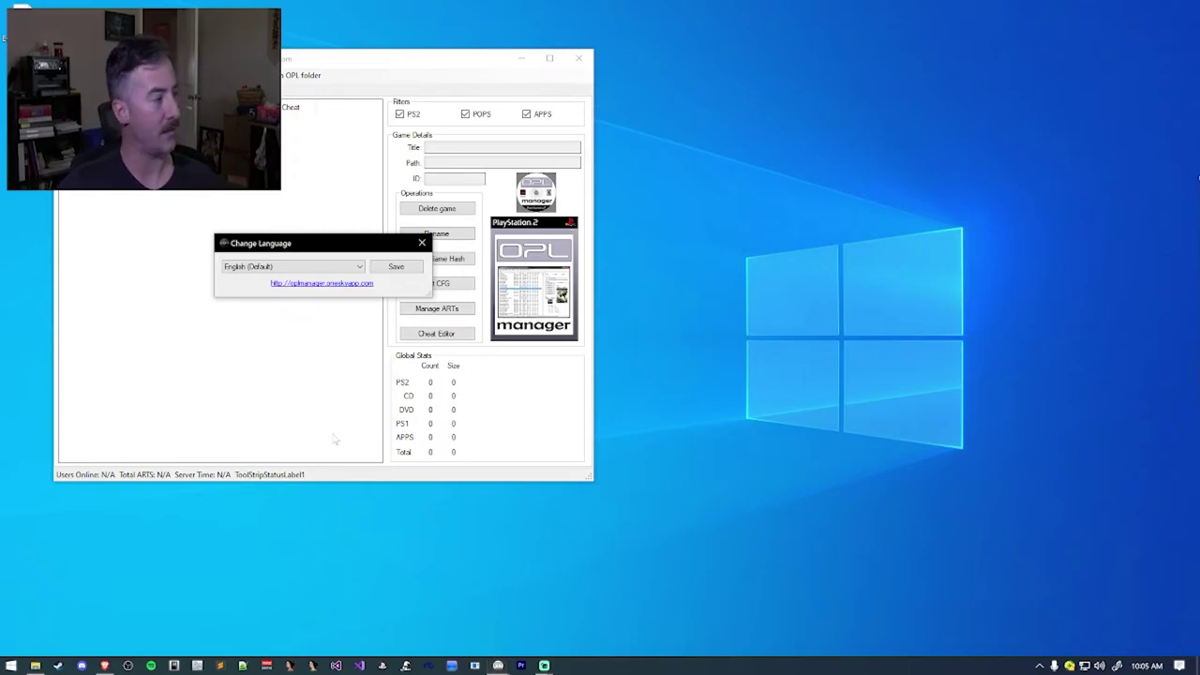
pyautogui.click(397, 268)
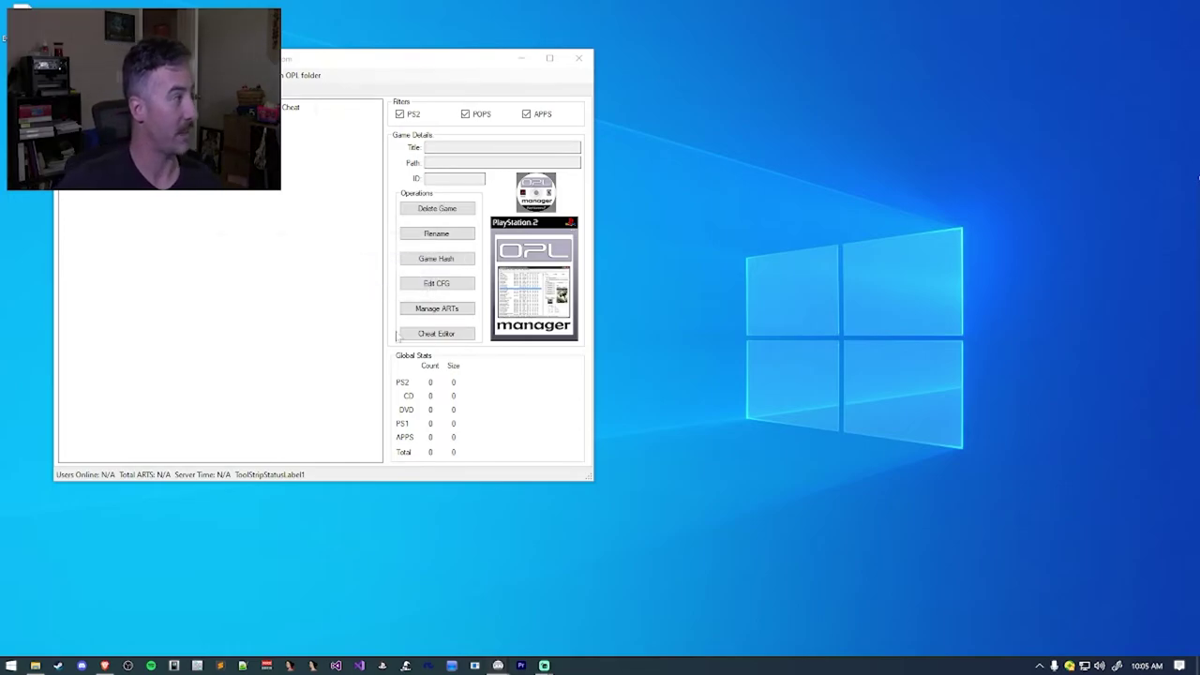
# Turn off the automatic check for updates on start up and save the setting
pyautogui.moveTo(500, 309); pyautogui.dragTo(478, 293)
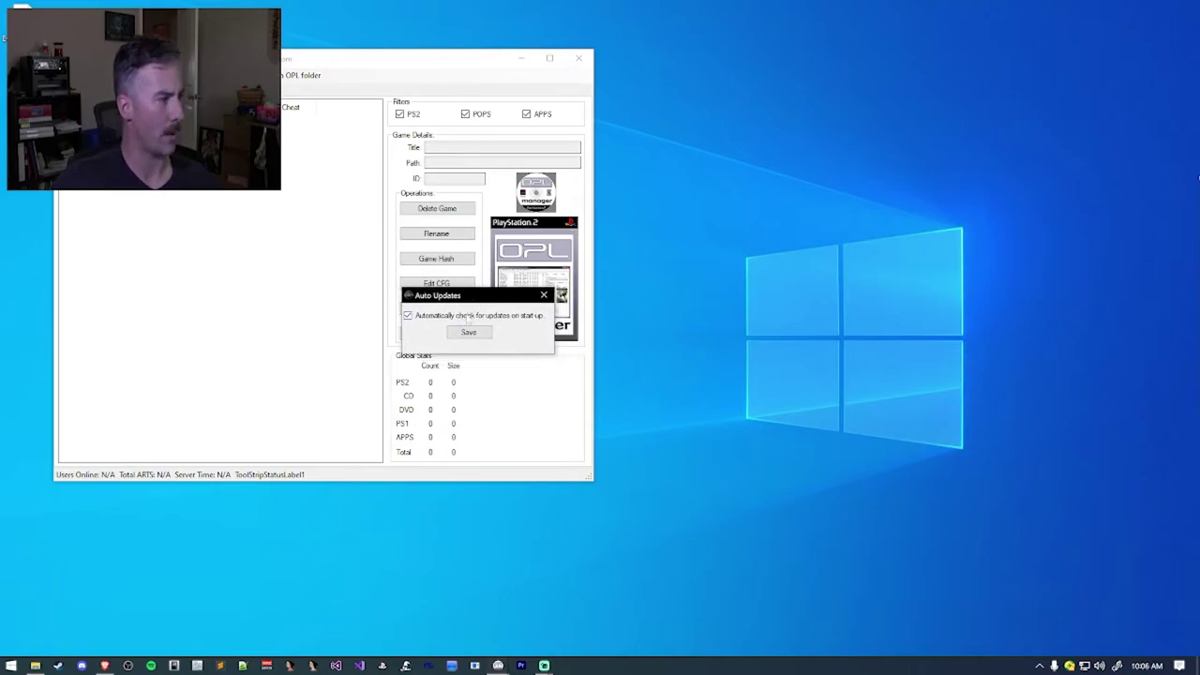
pyautogui.click(453, 322)
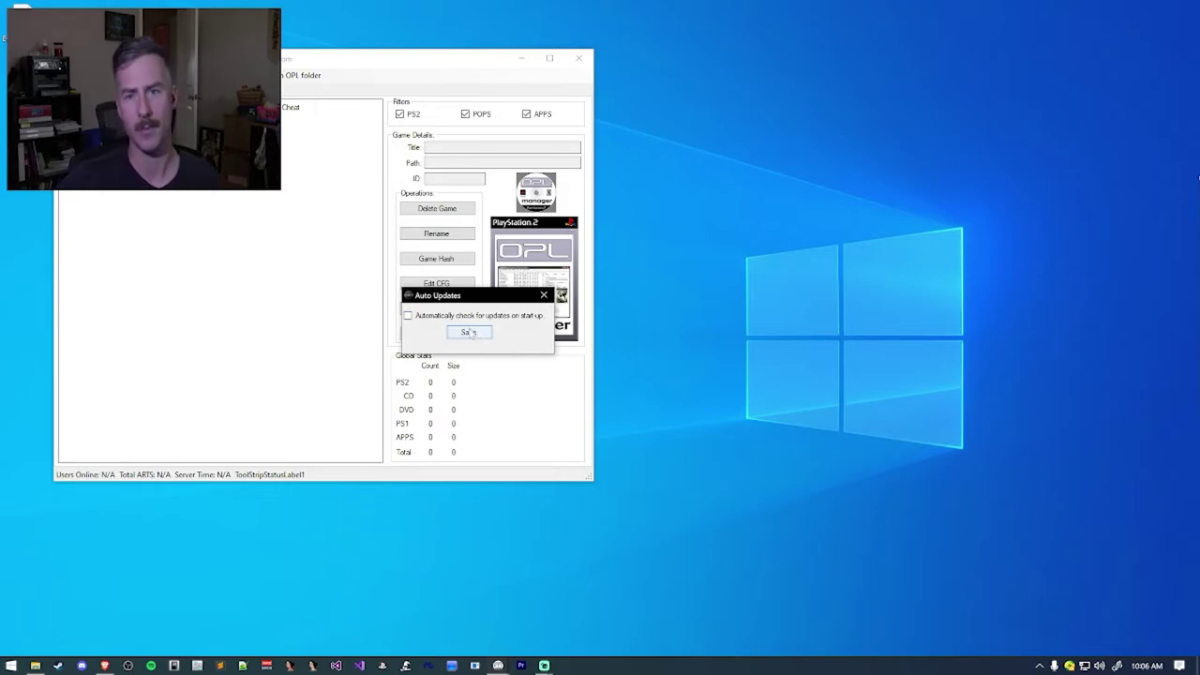
pyautogui.click(468, 333)
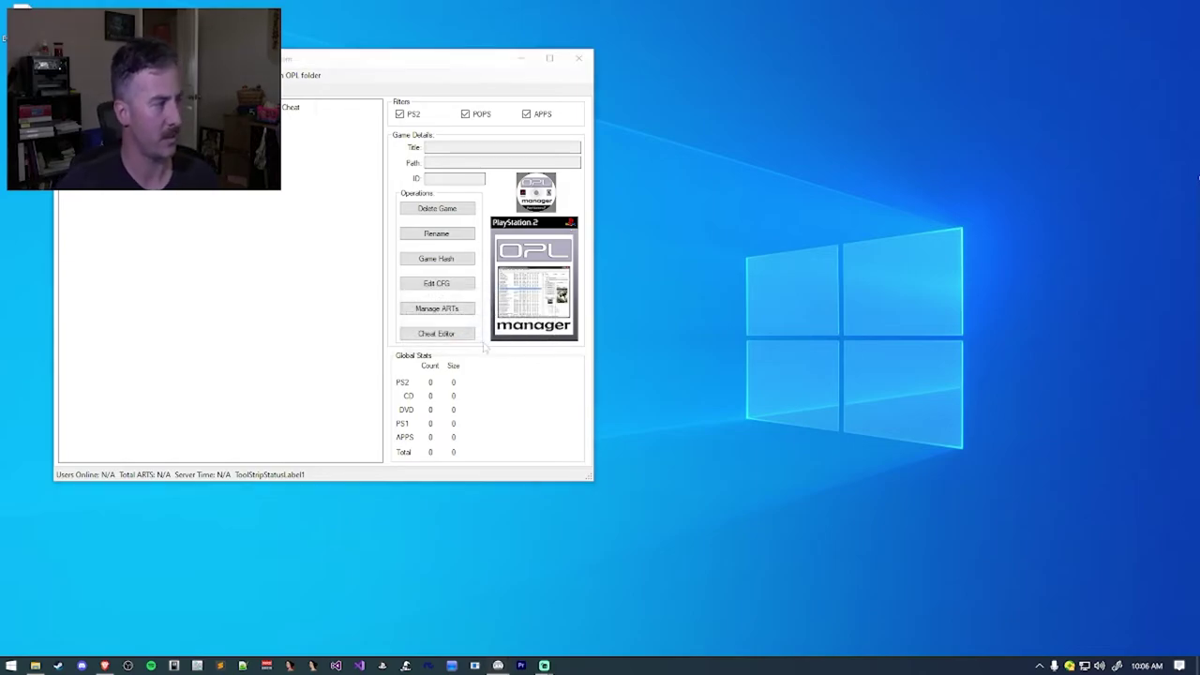
# Set the OPL folder path to \\NAS\CainsGames\ in Normal mode and save it
pyautogui.moveTo(183, 107); pyautogui.dragTo(401, 231)
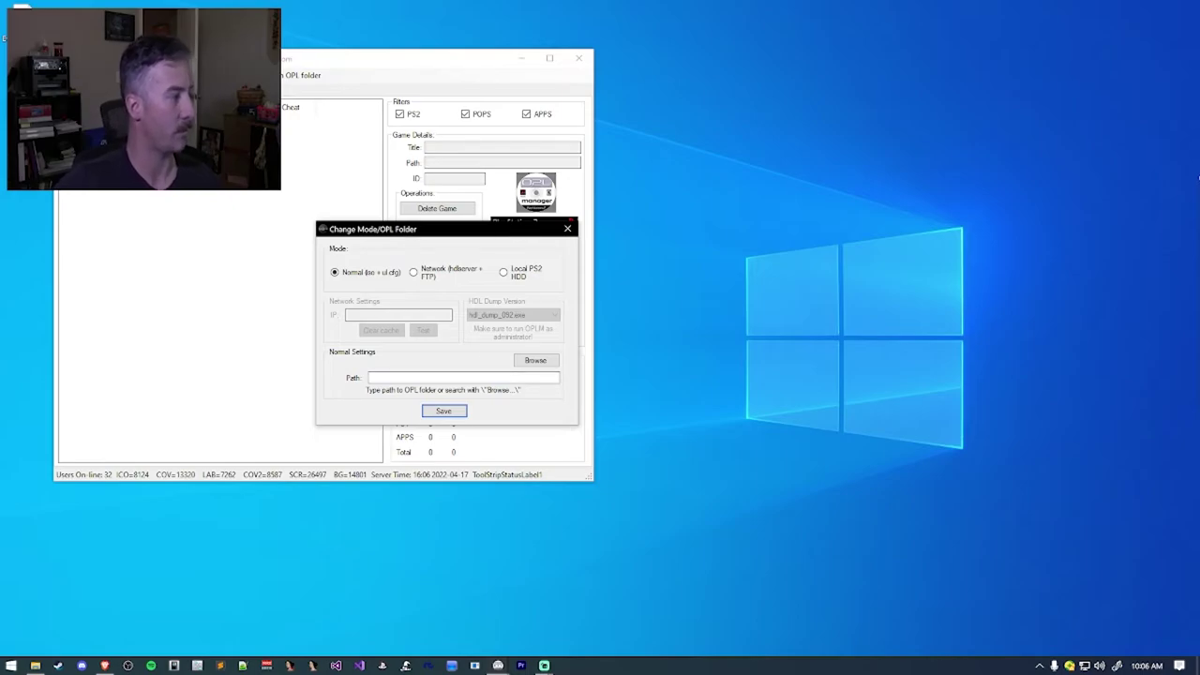
pyautogui.rightClick(415, 378)
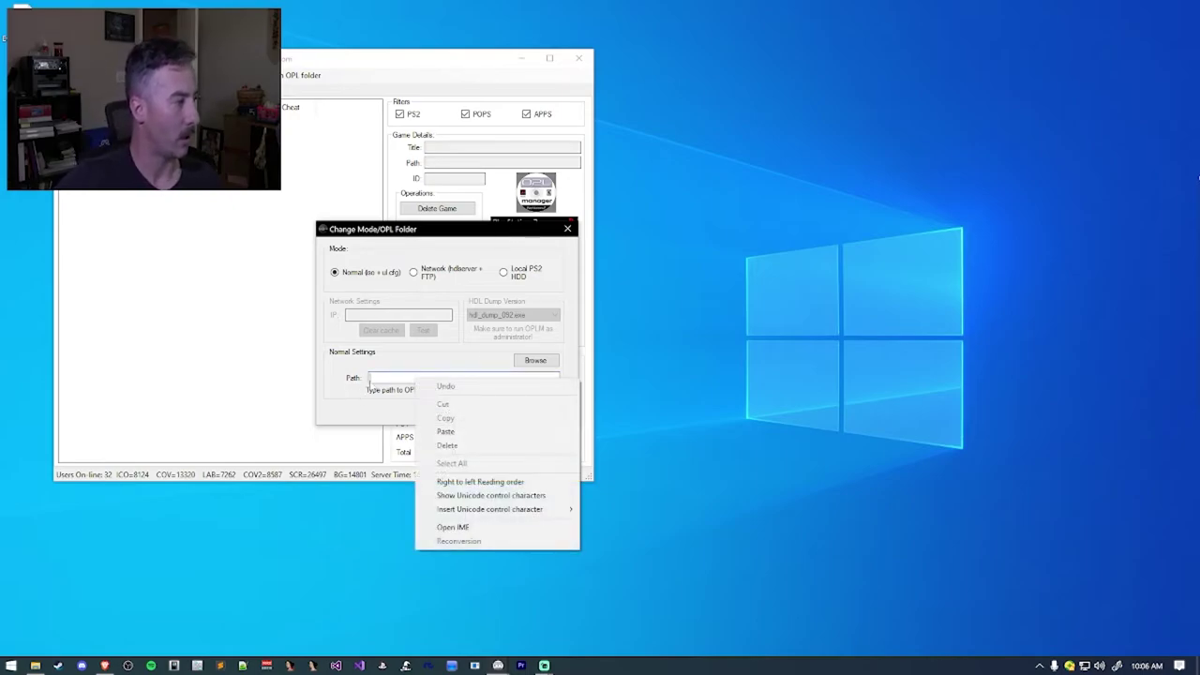
pyautogui.click(445, 431)
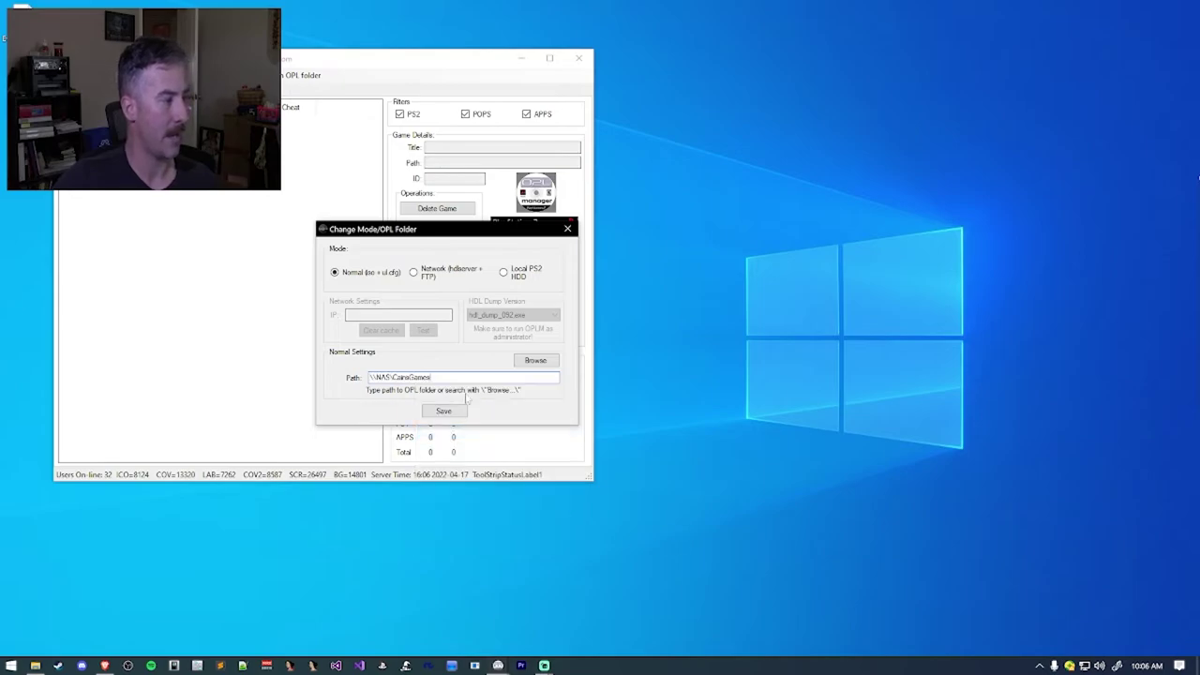
pyautogui.hotkey('ctrl', 'a')
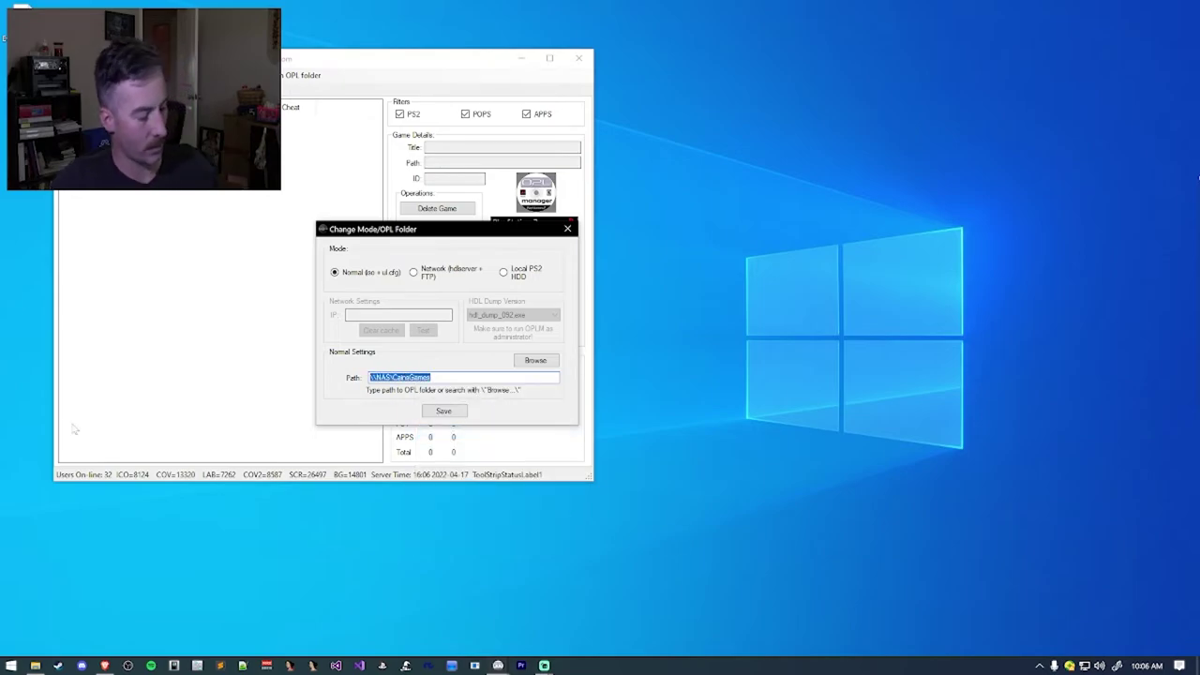
pyautogui.press('End')
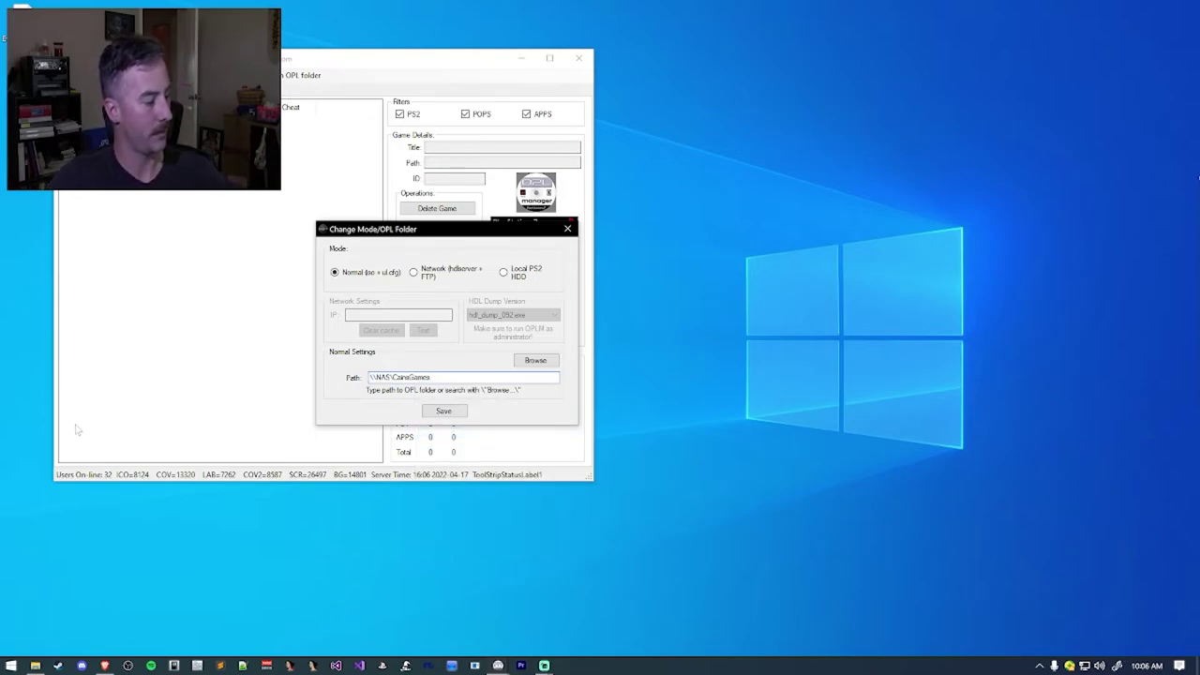
pyautogui.write('\\')
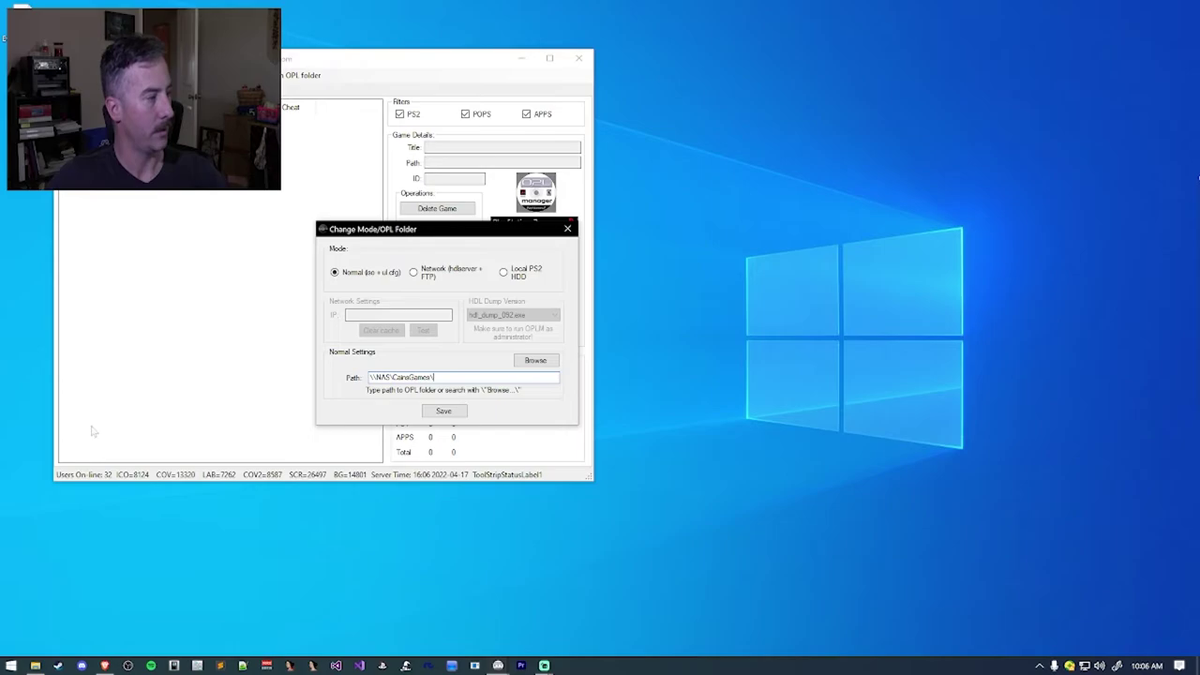
pyautogui.click(442, 412)
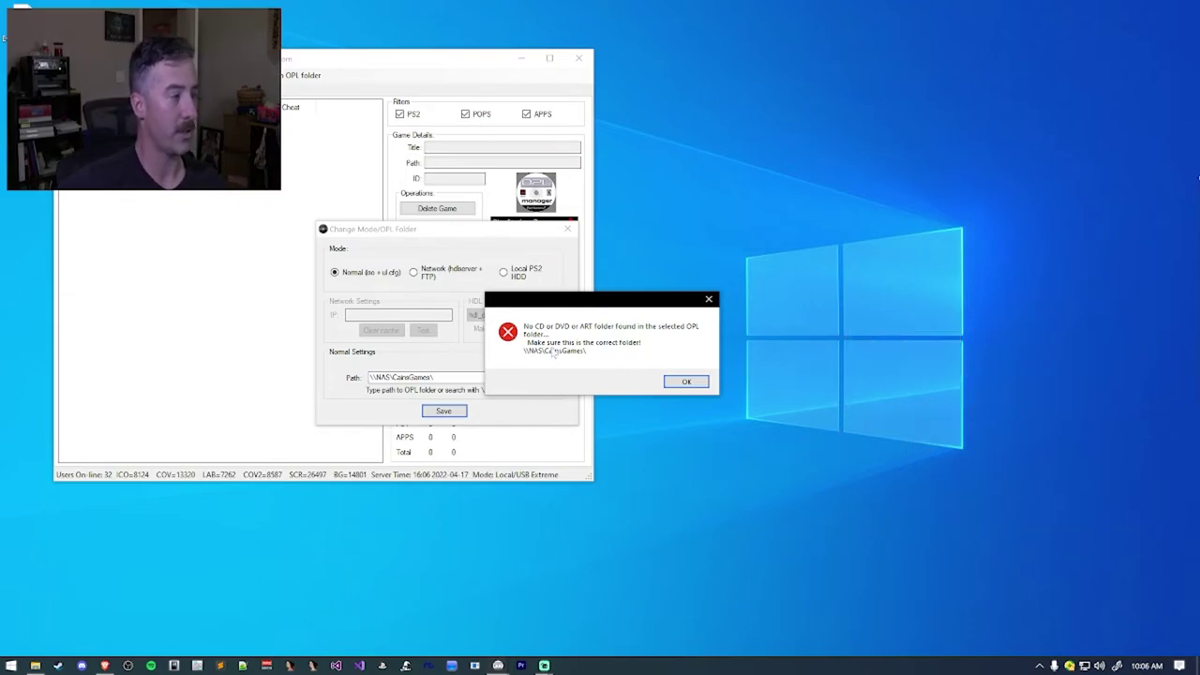
# Let OPL Manager create the ART/CFG/CD/DVD folders in the CainsGames share and refresh the share's file listing
pyautogui.click(686, 382)
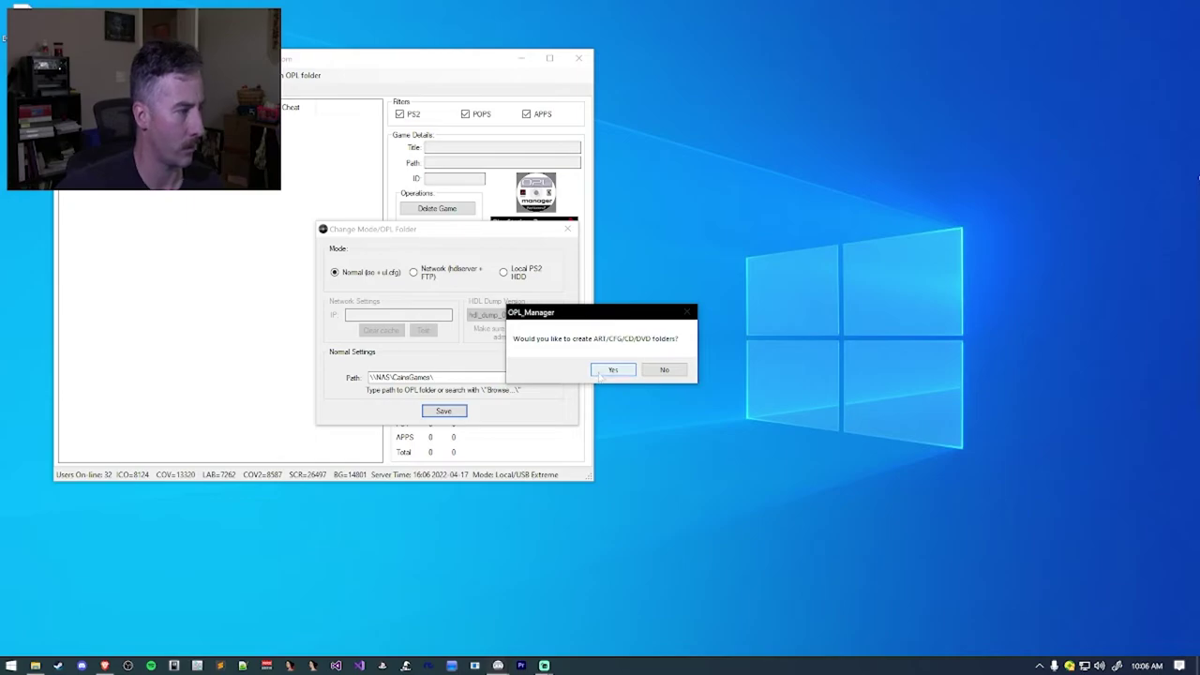
pyautogui.click(601, 373)
pyautogui.click(35, 665)
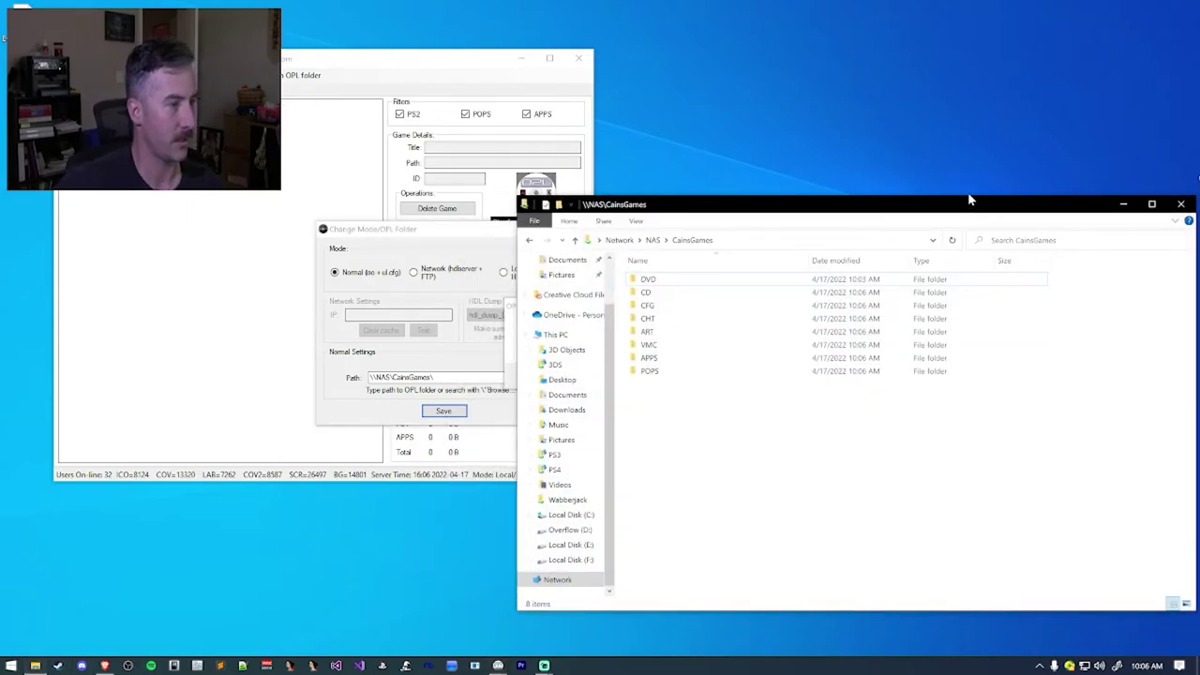
pyautogui.click(953, 240)
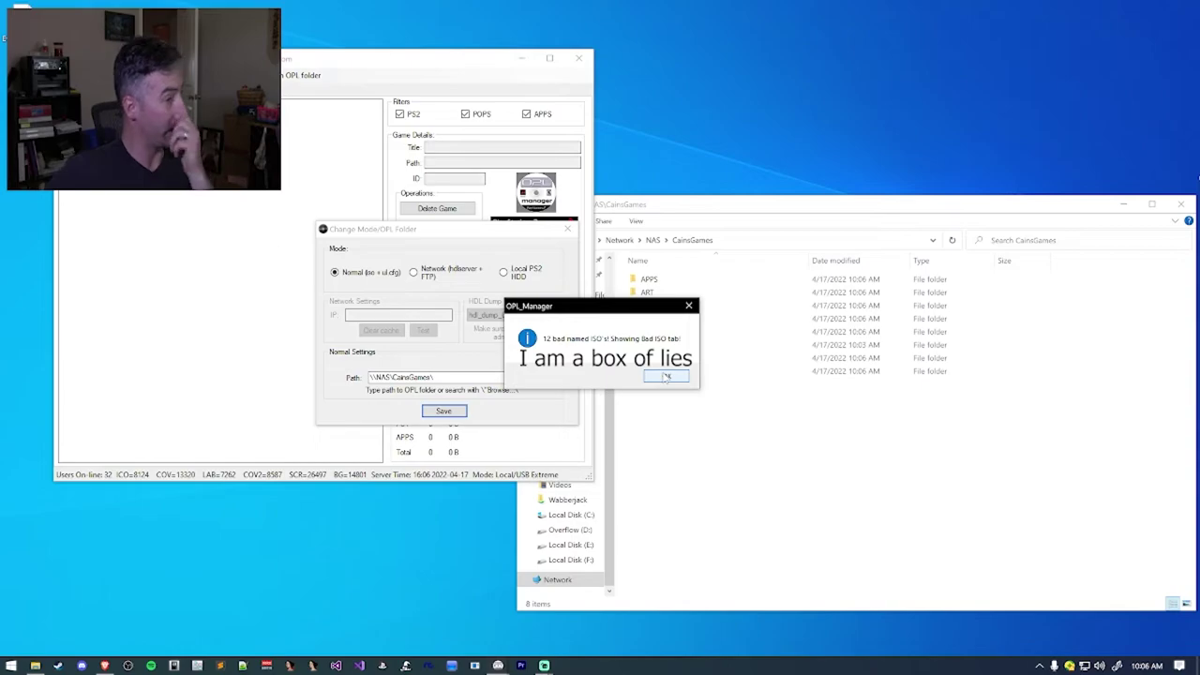
pyautogui.click(666, 376)
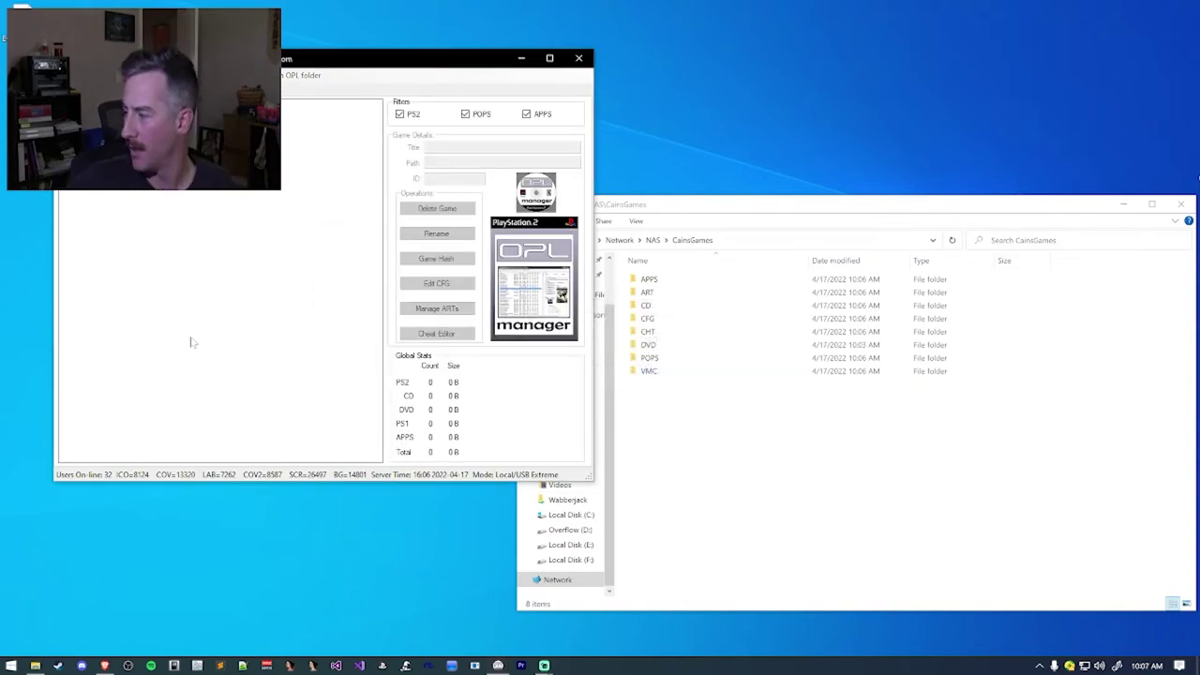
# Open the DVD folder inside the CainsGames share and close the window showing the inserted disc's files
pyautogui.moveTo(705, 430); pyautogui.dragTo(644, 279)
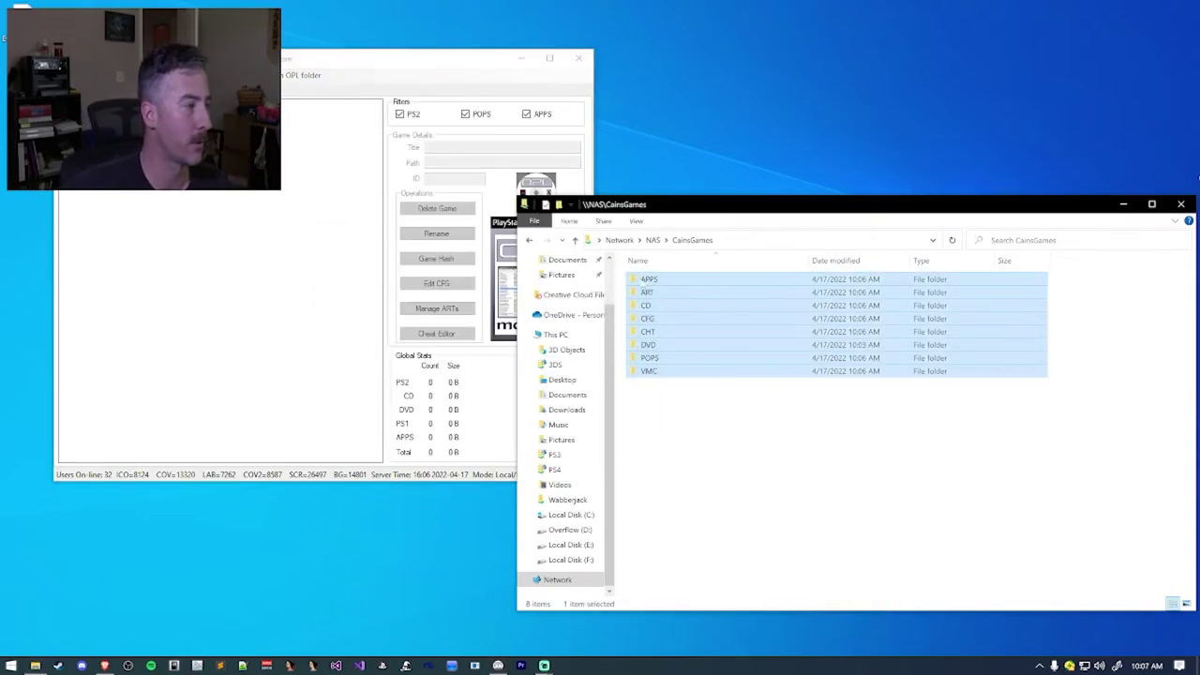
pyautogui.click(742, 416)
pyautogui.click(212, 262)
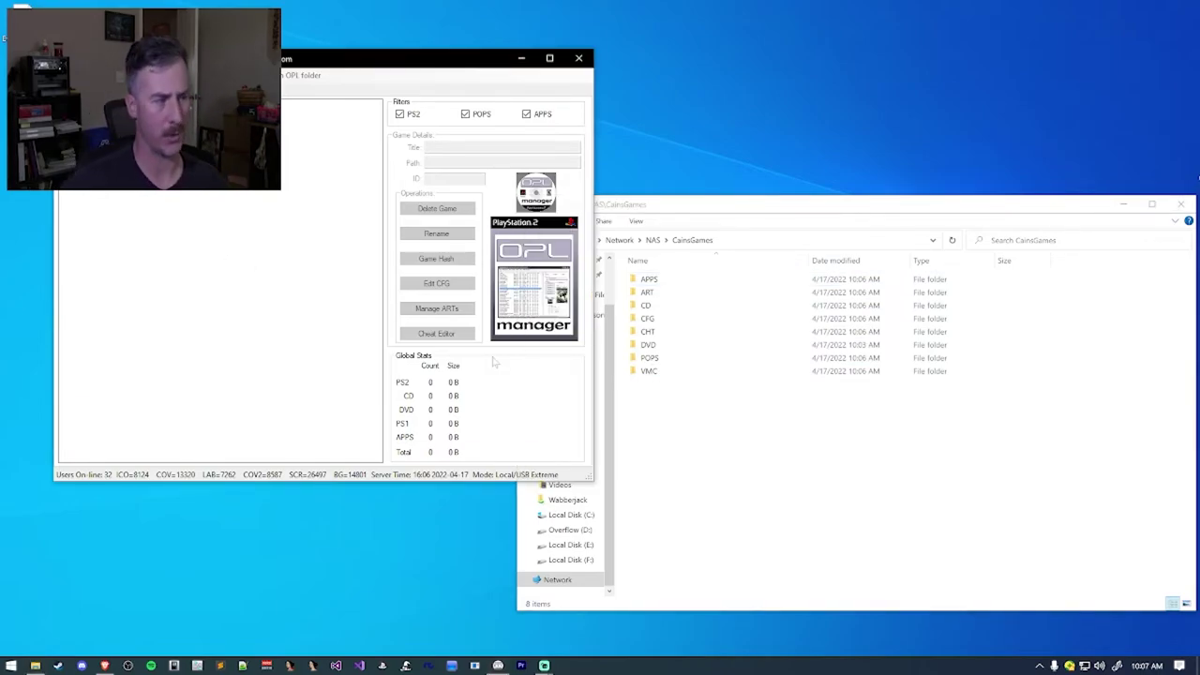
pyautogui.doubleClick(731, 344)
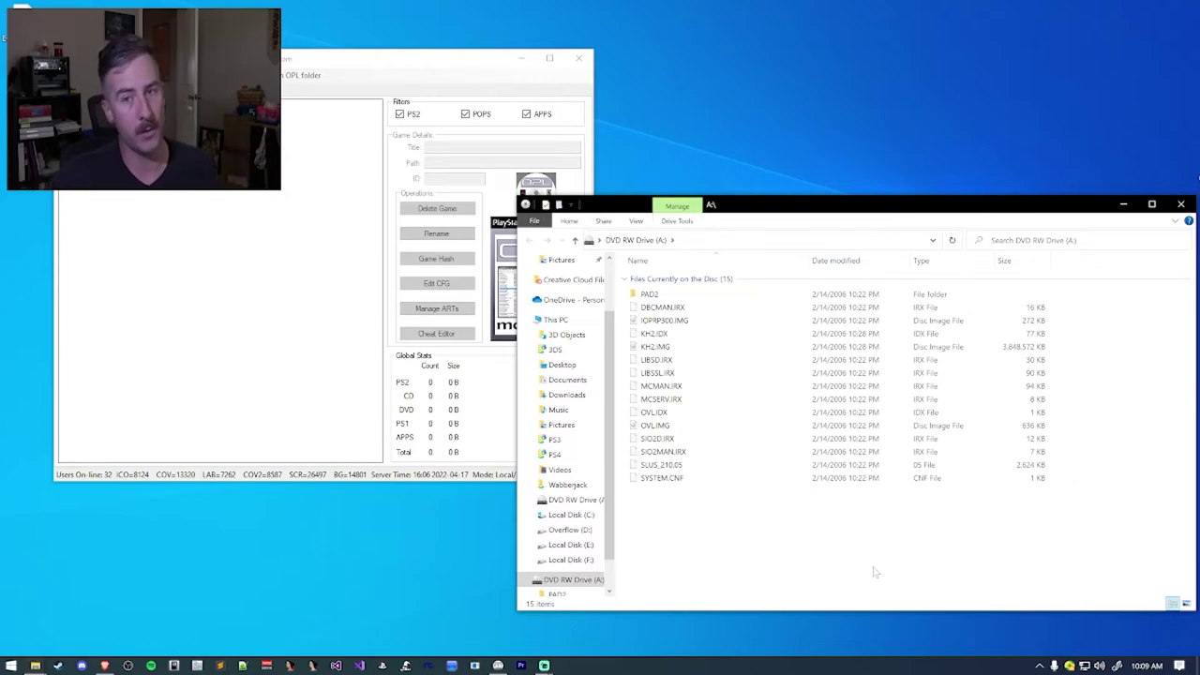
pyautogui.click(1180, 204)
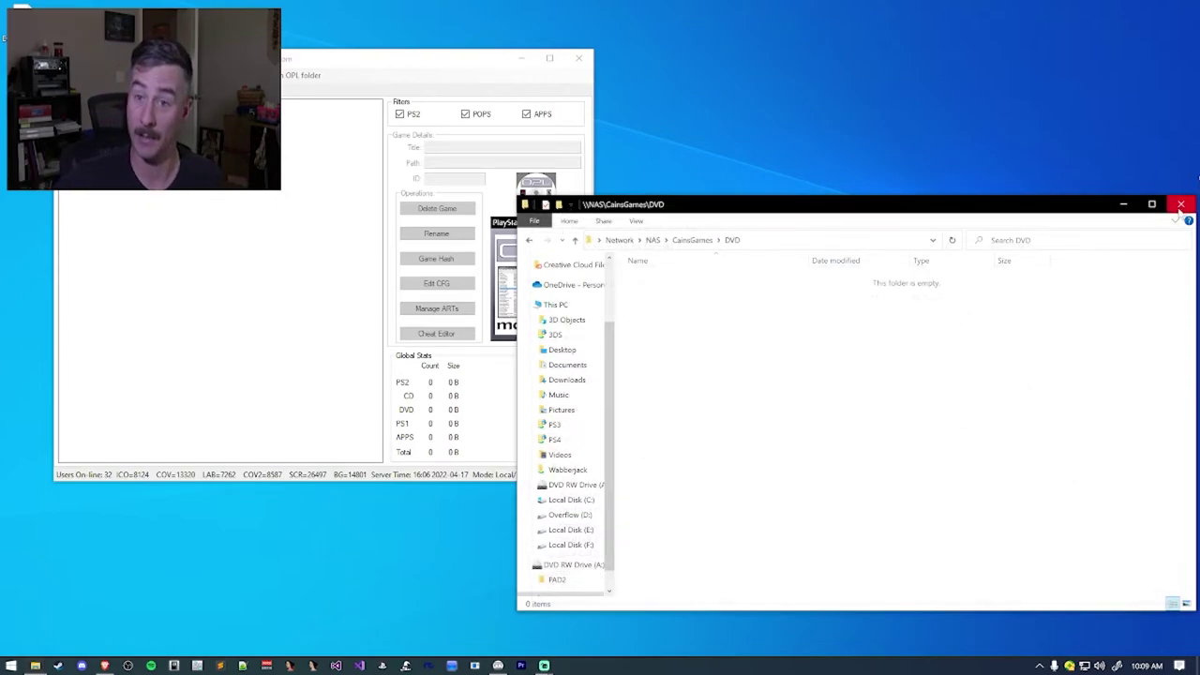
# Prepare a CD/DVD to ISO conversion of the Kingdom Hearts II disc with Kingdom Hearts II.iso on Local Disk (C:) as output
pyautogui.click(287, 352)
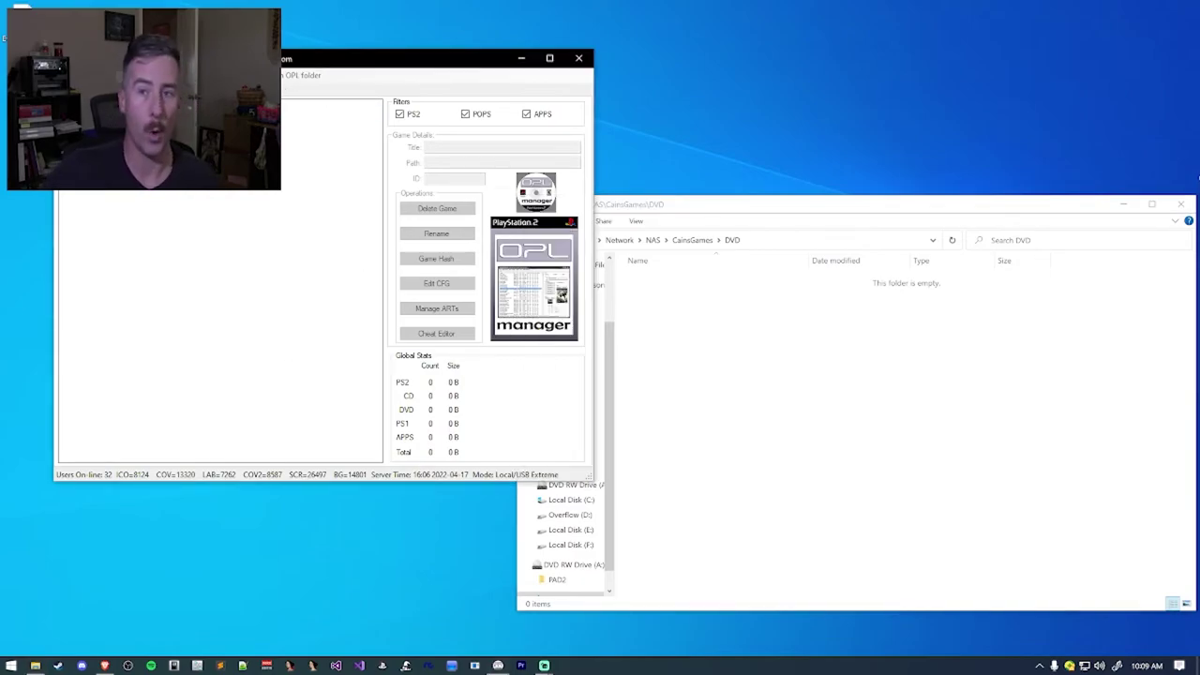
pyautogui.click(234, 75)
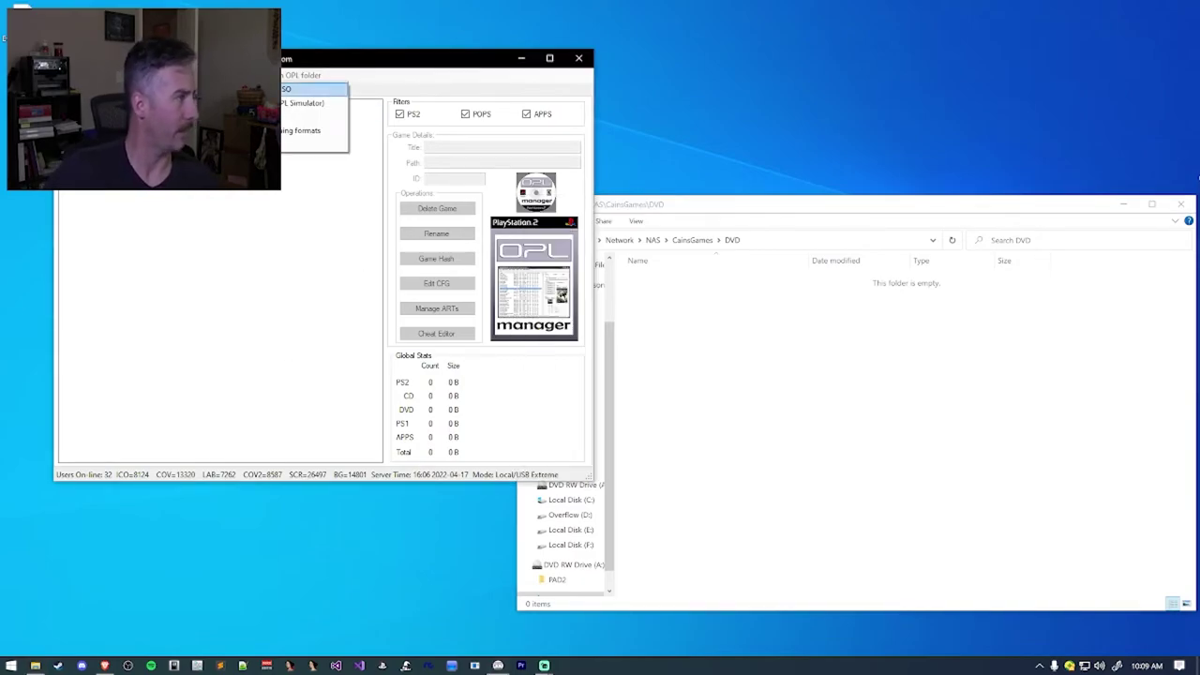
pyautogui.click(314, 89)
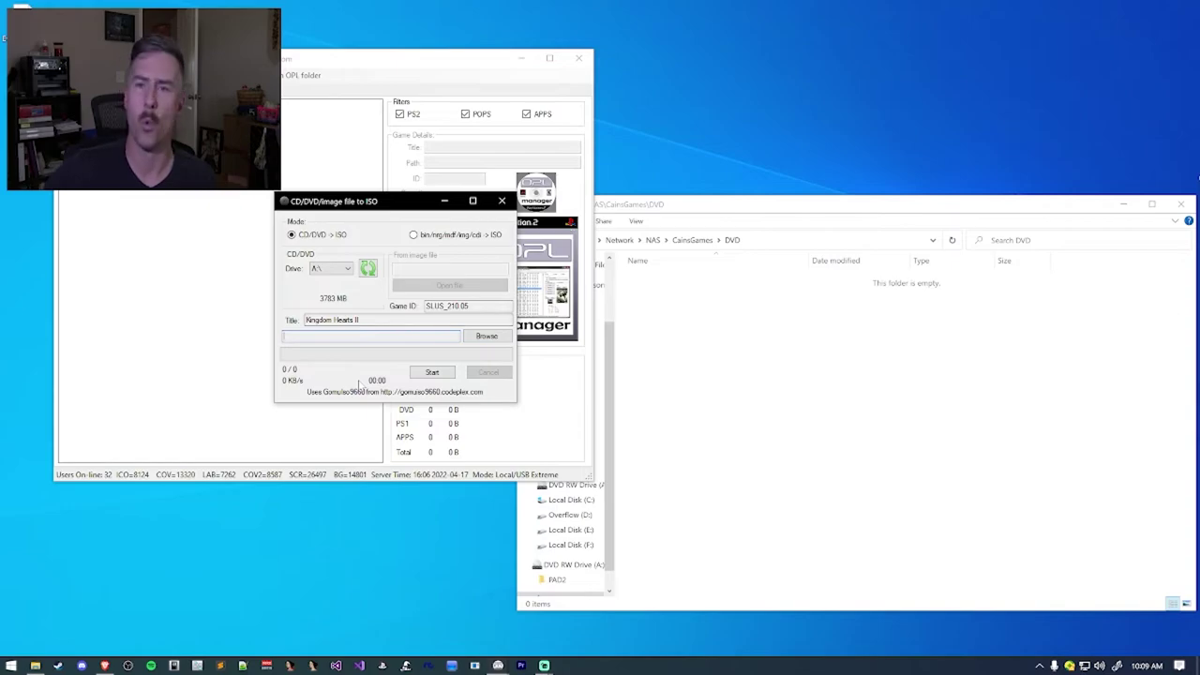
pyautogui.click(486, 336)
pyautogui.scroll(-3, 323, 375)
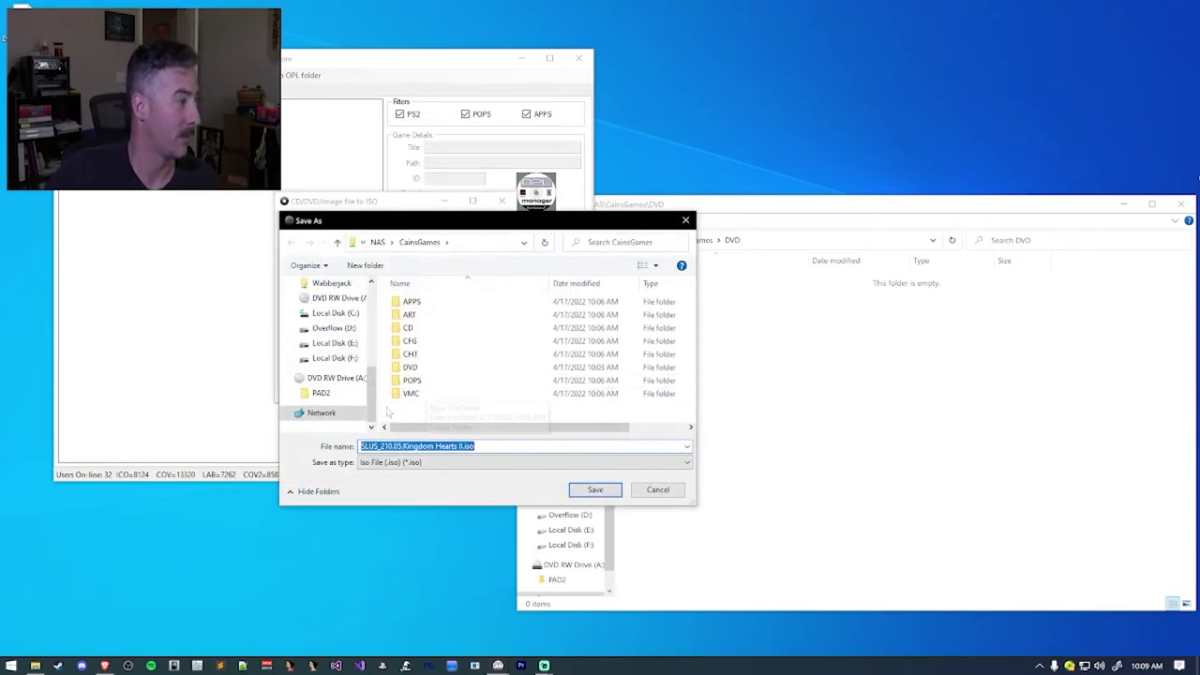
pyautogui.click(330, 313)
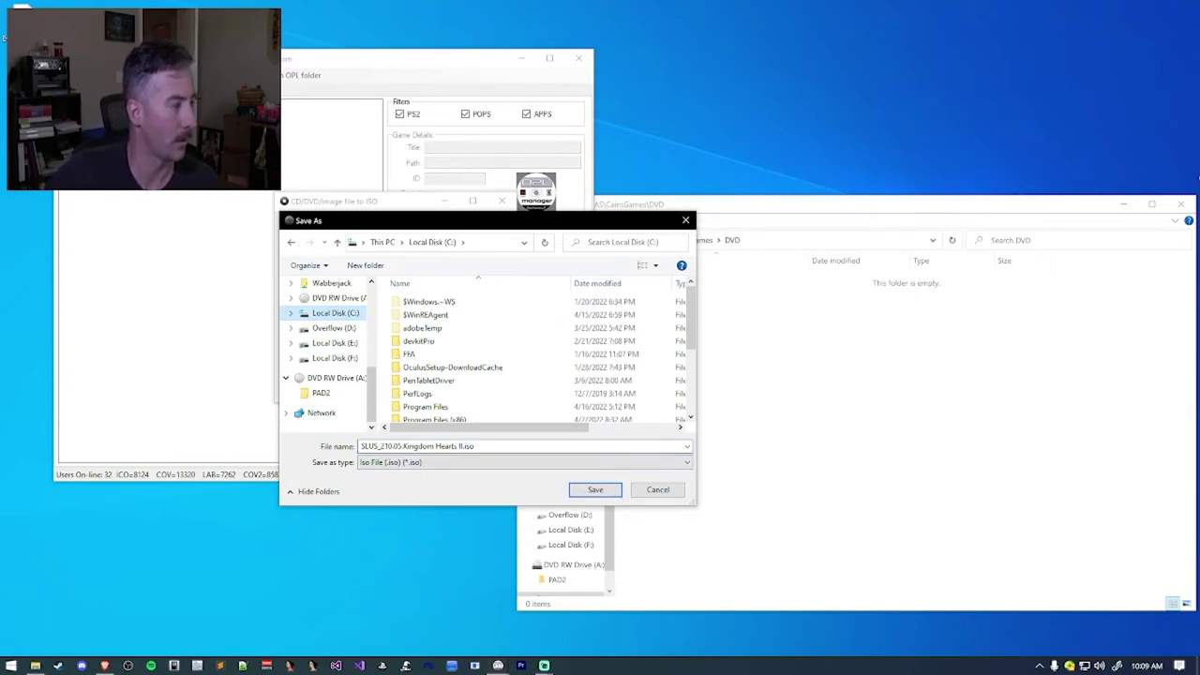
pyautogui.moveTo(480, 447); pyautogui.dragTo(306, 451)
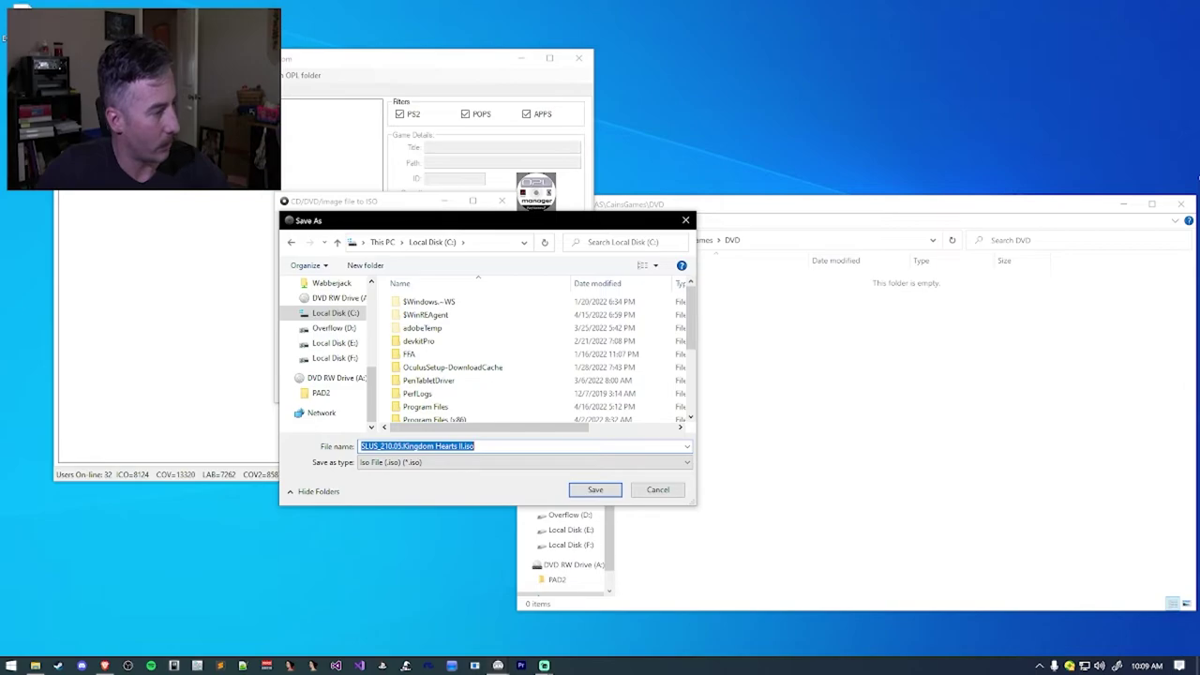
pyautogui.click(411, 446)
pyautogui.moveTo(410, 446); pyautogui.dragTo(361, 446)
pyautogui.press('BackSpace')
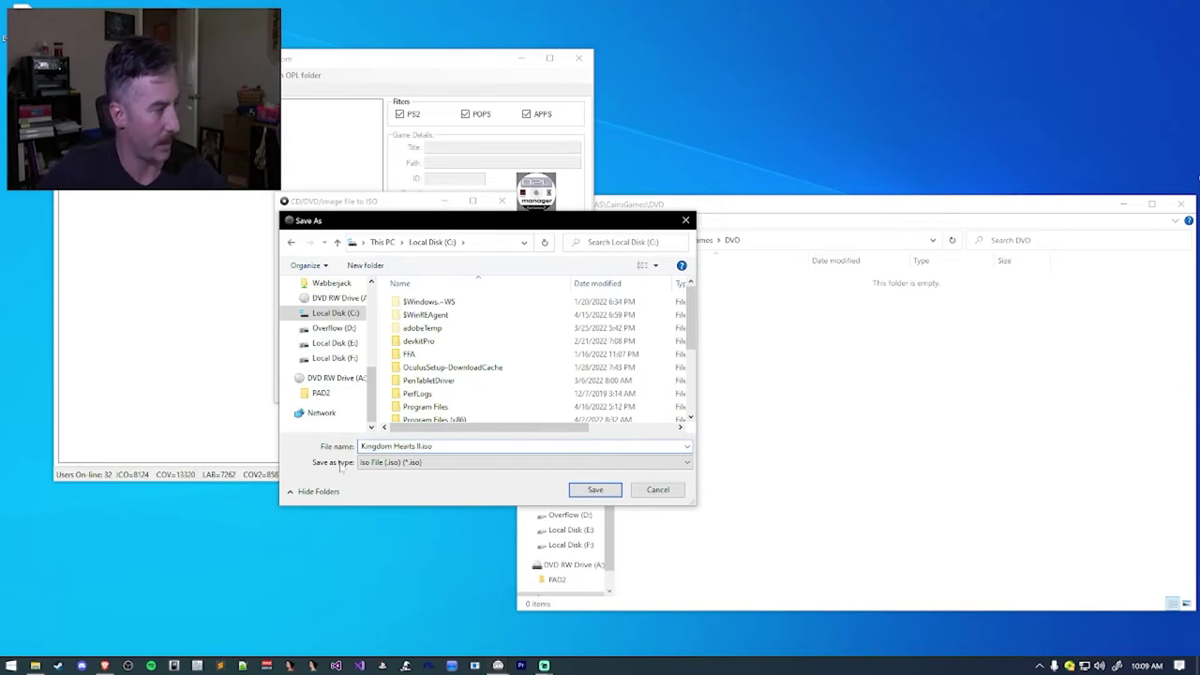
pyautogui.click(596, 489)
# Run the disc-to-ISO conversion and close the converter when it completes
pyautogui.click(432, 372)
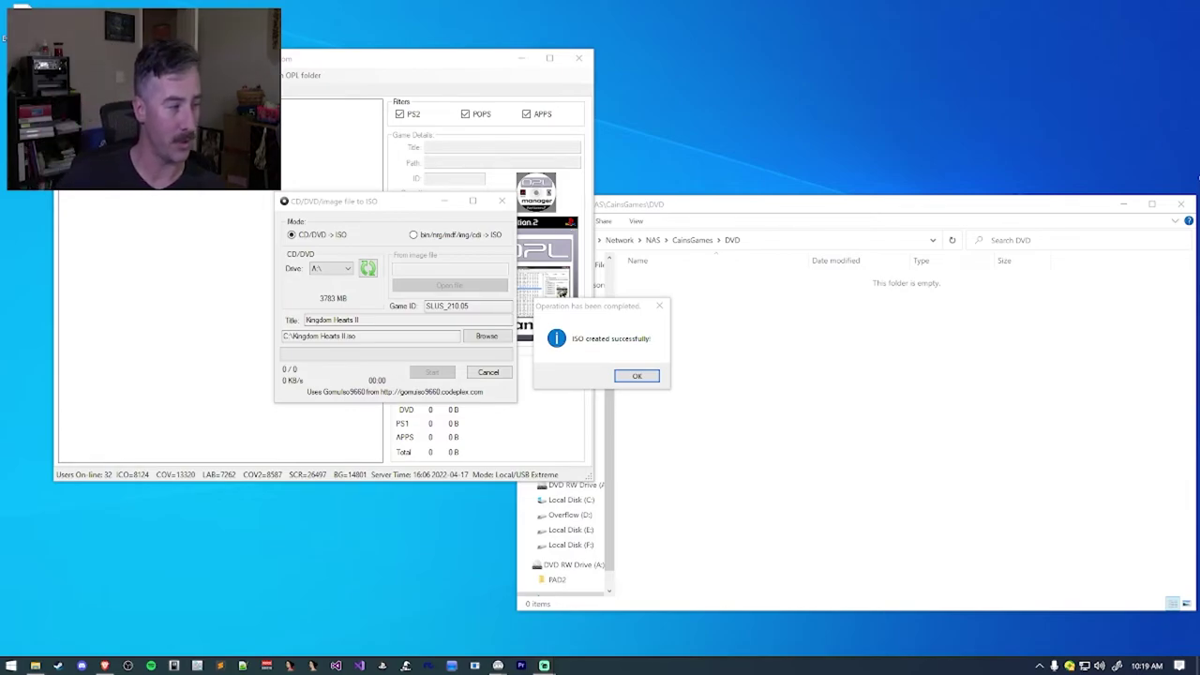
pyautogui.click(636, 375)
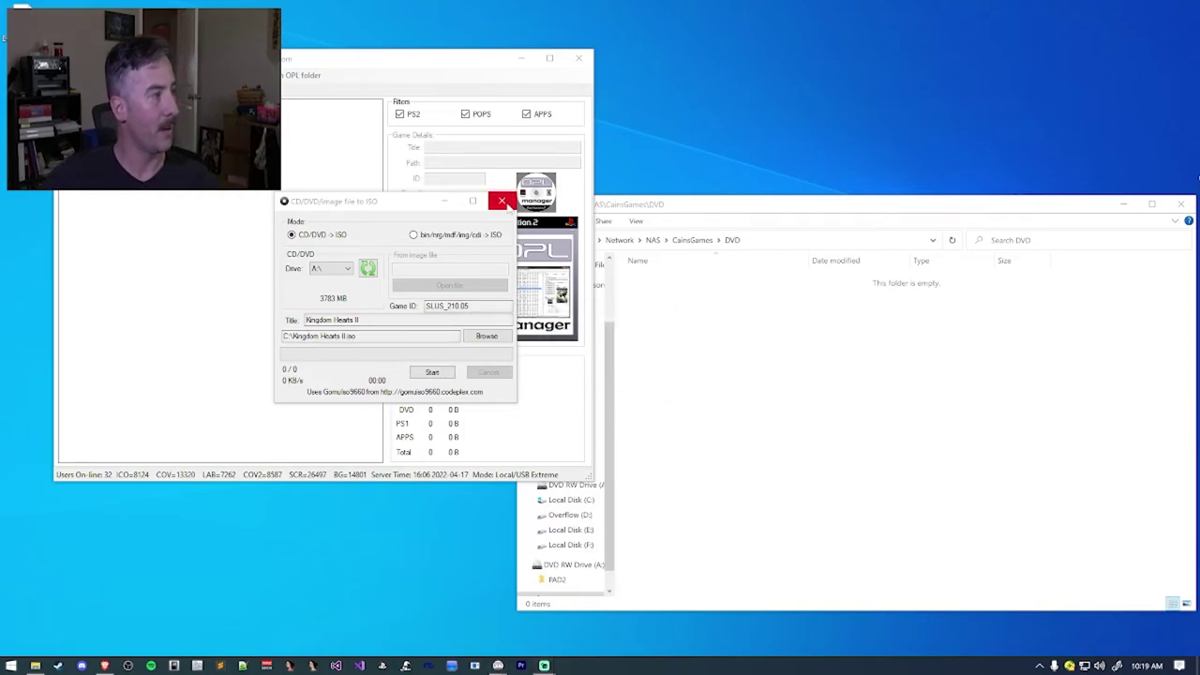
pyautogui.click(503, 202)
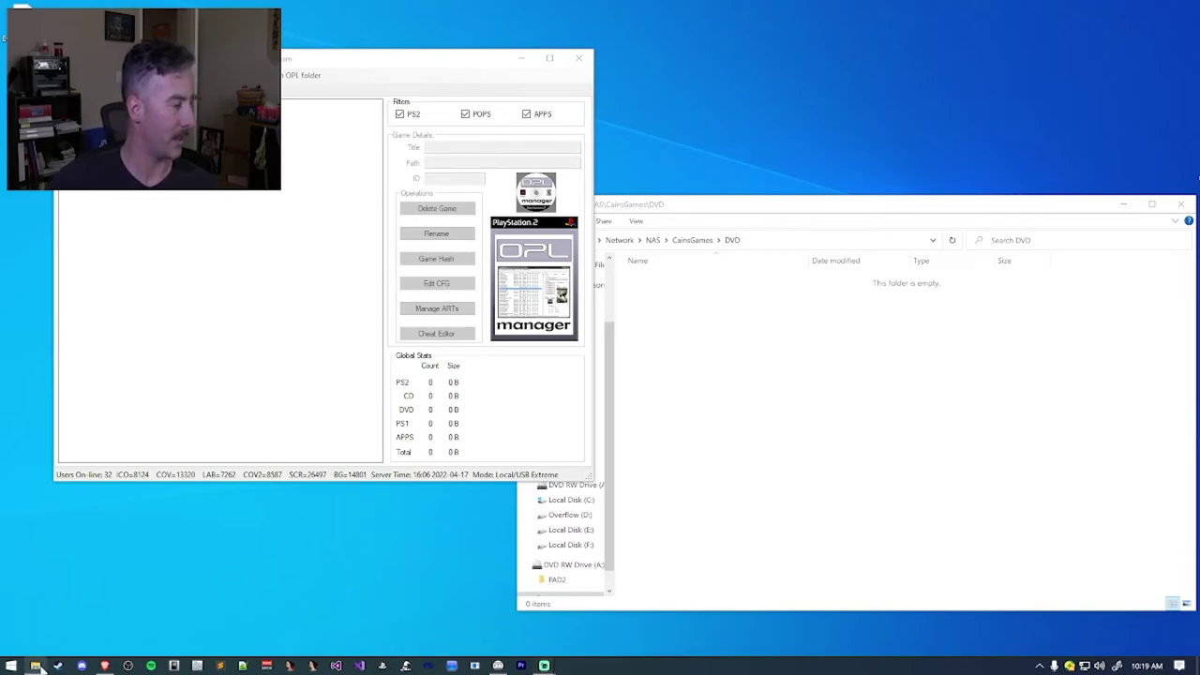
# Look for the Kingdom Hearts II ISO on Local Disk (C:) in a new File Explorer window
pyautogui.moveTo(40, 668)
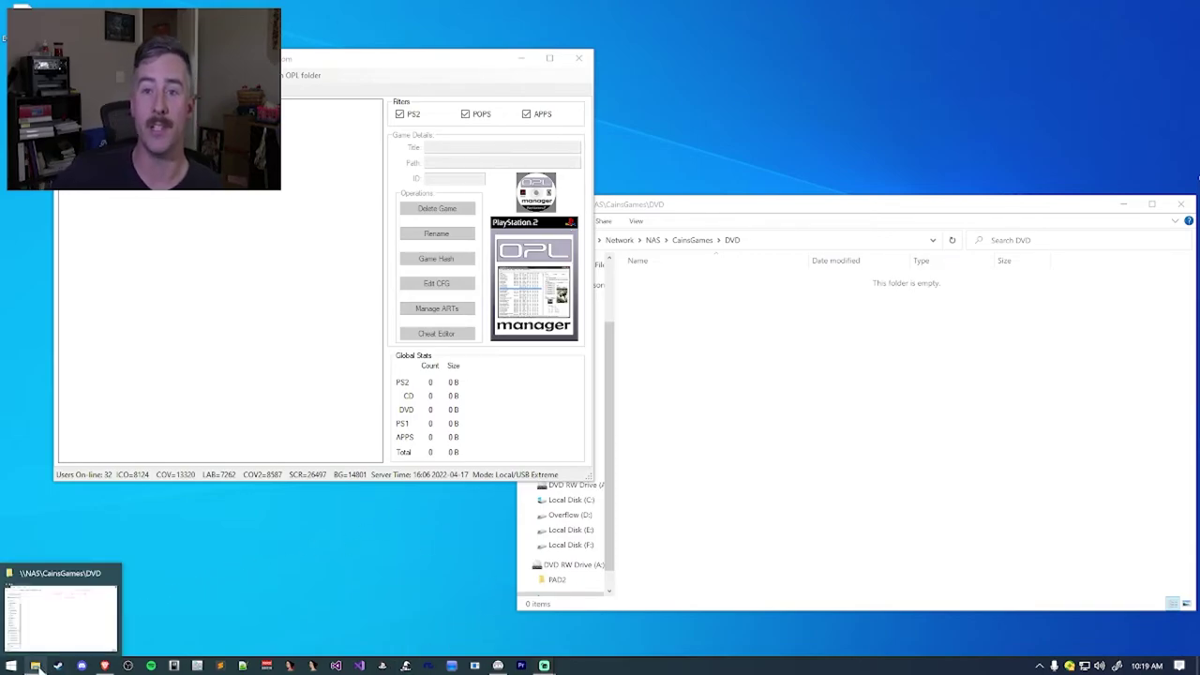
pyautogui.middleClick(36, 666)
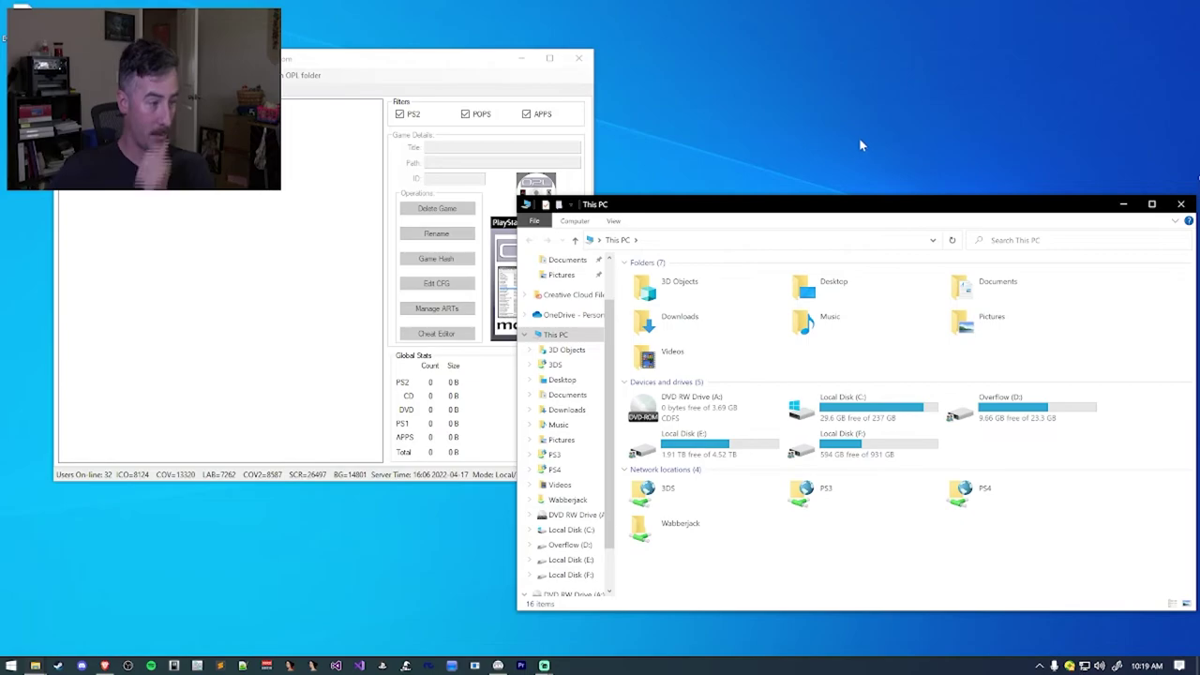
pyautogui.doubleClick(843, 407)
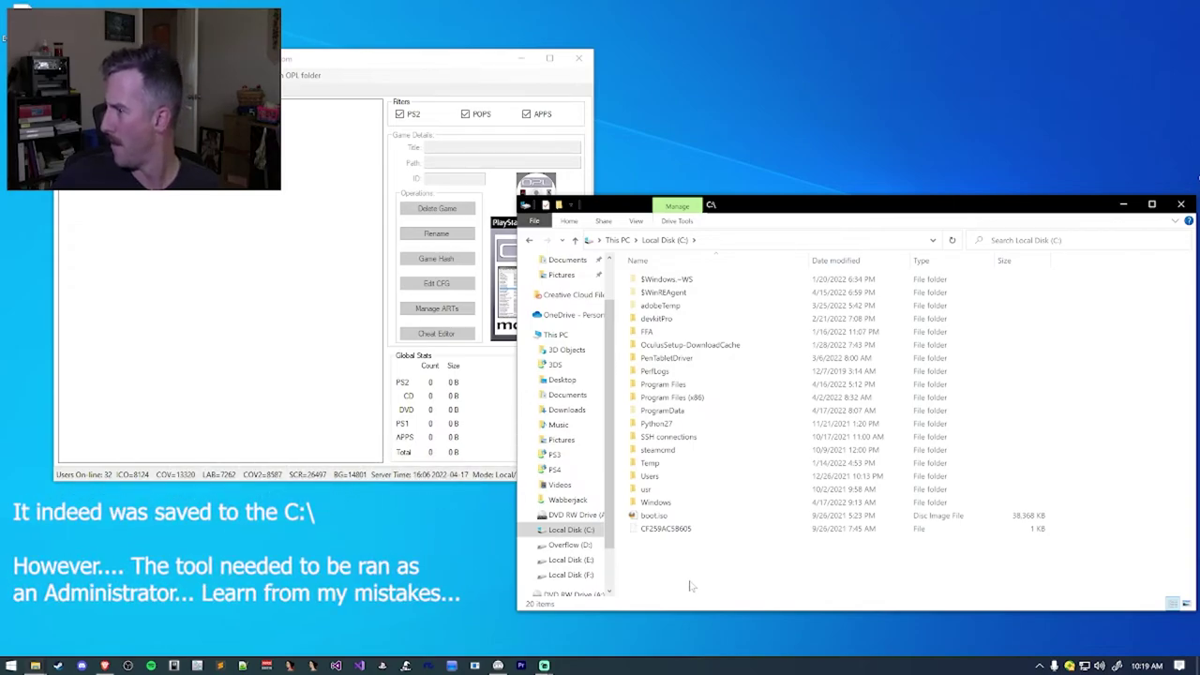
pyautogui.click(562, 378)
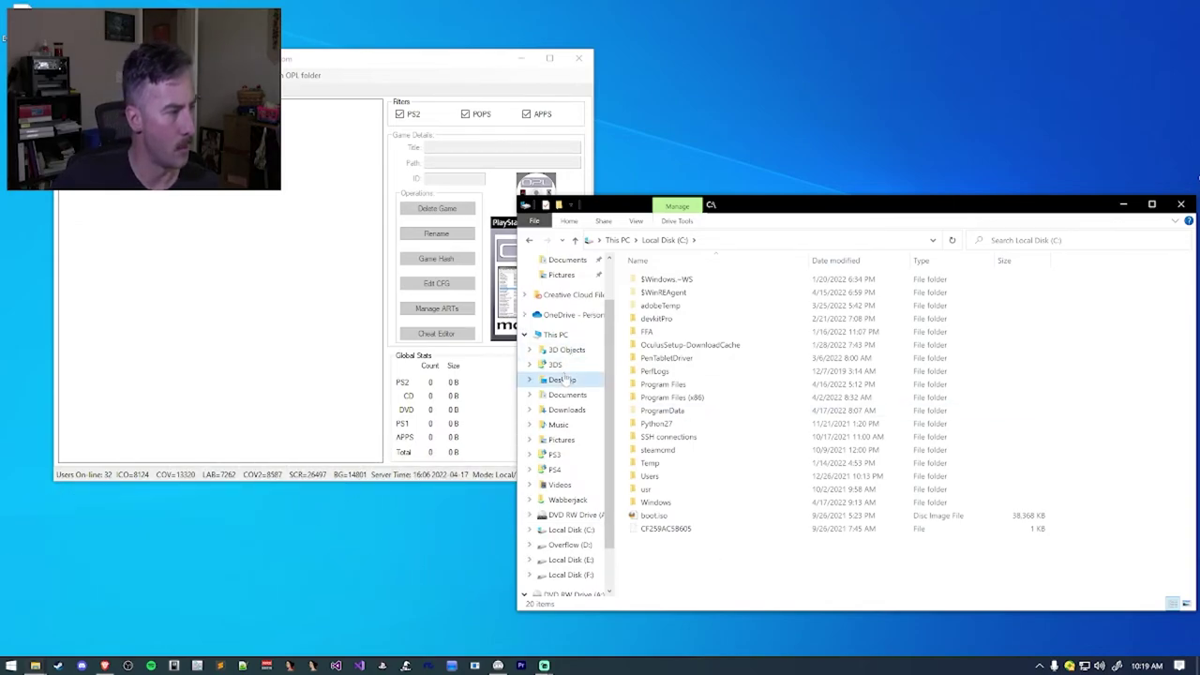
pyautogui.scroll(-6, 864, 448)
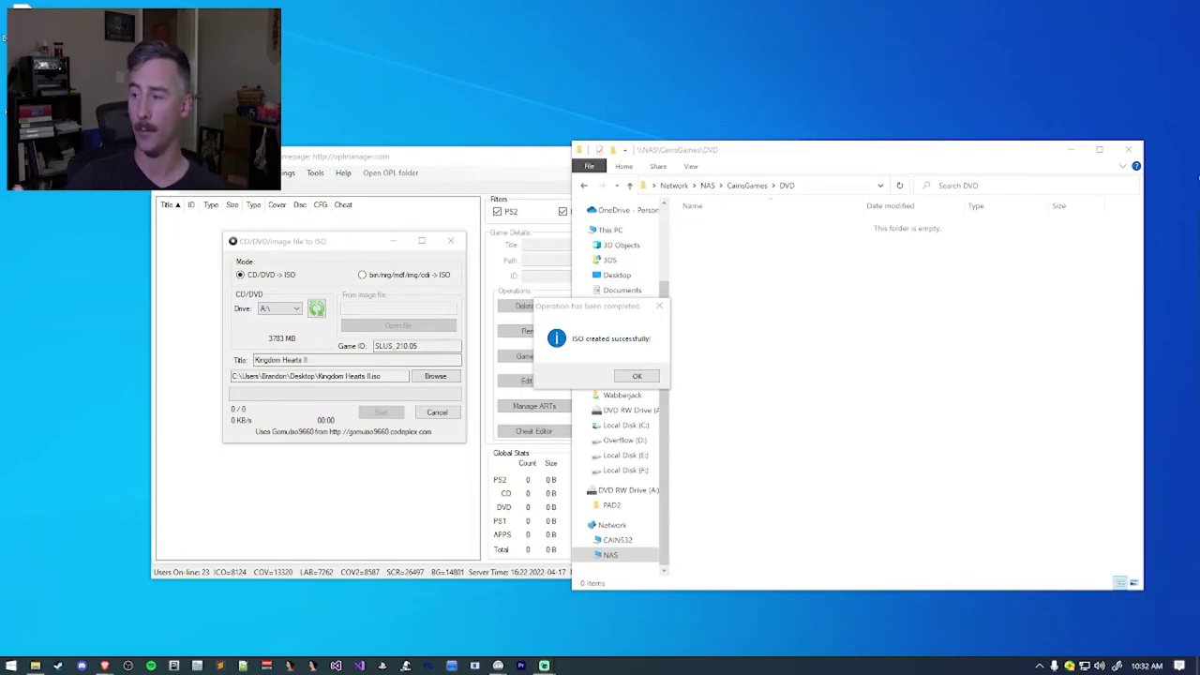
# Close the ISO converter and copy Evergrace.iso and Kingdom Hearts II.iso from the desktop into the DVD folder of the CainsGames share
pyautogui.click(636, 377)
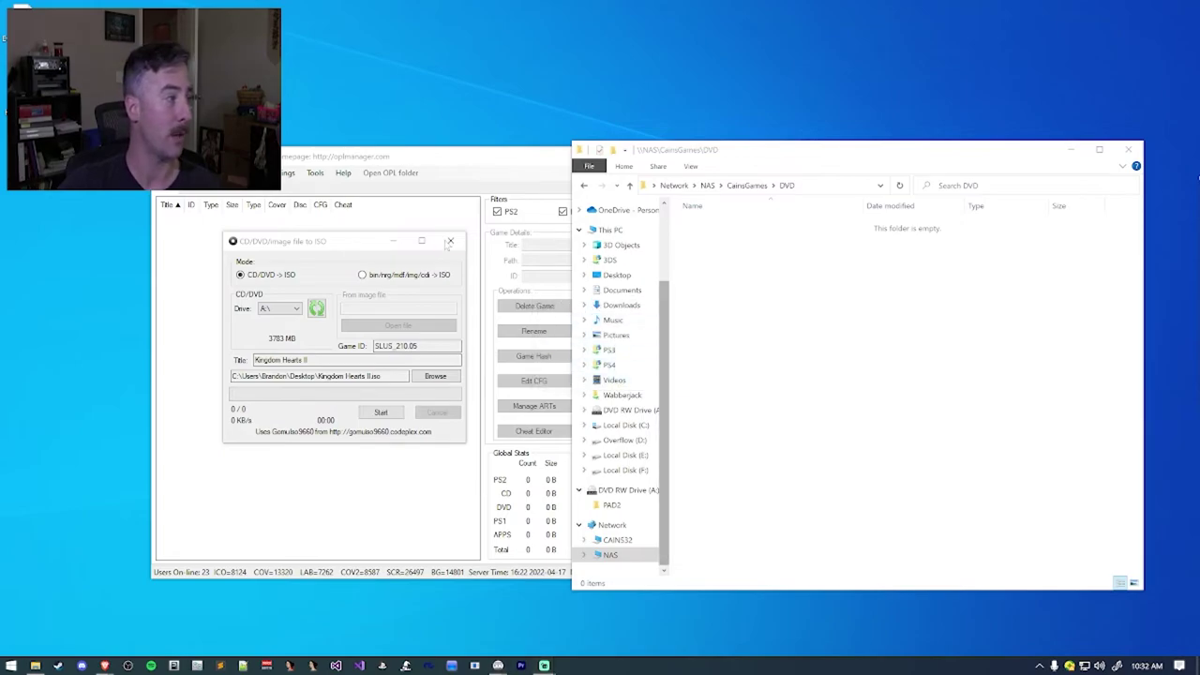
pyautogui.click(451, 243)
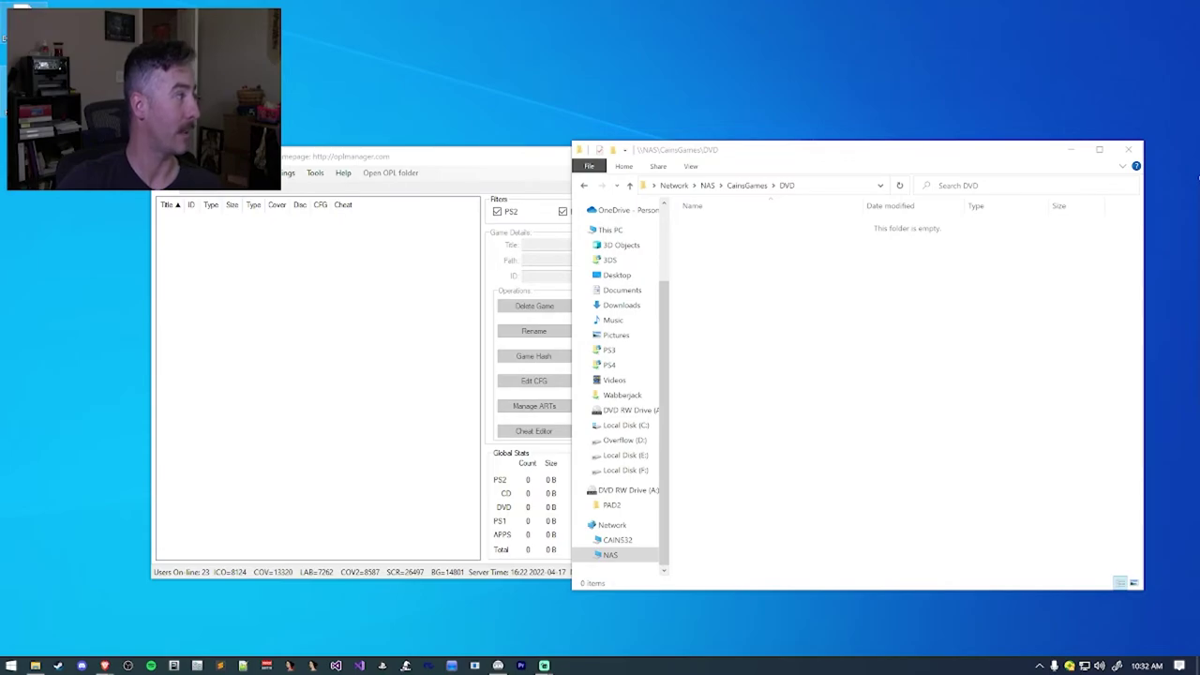
pyautogui.moveTo(47, 141); pyautogui.dragTo(105, 441)
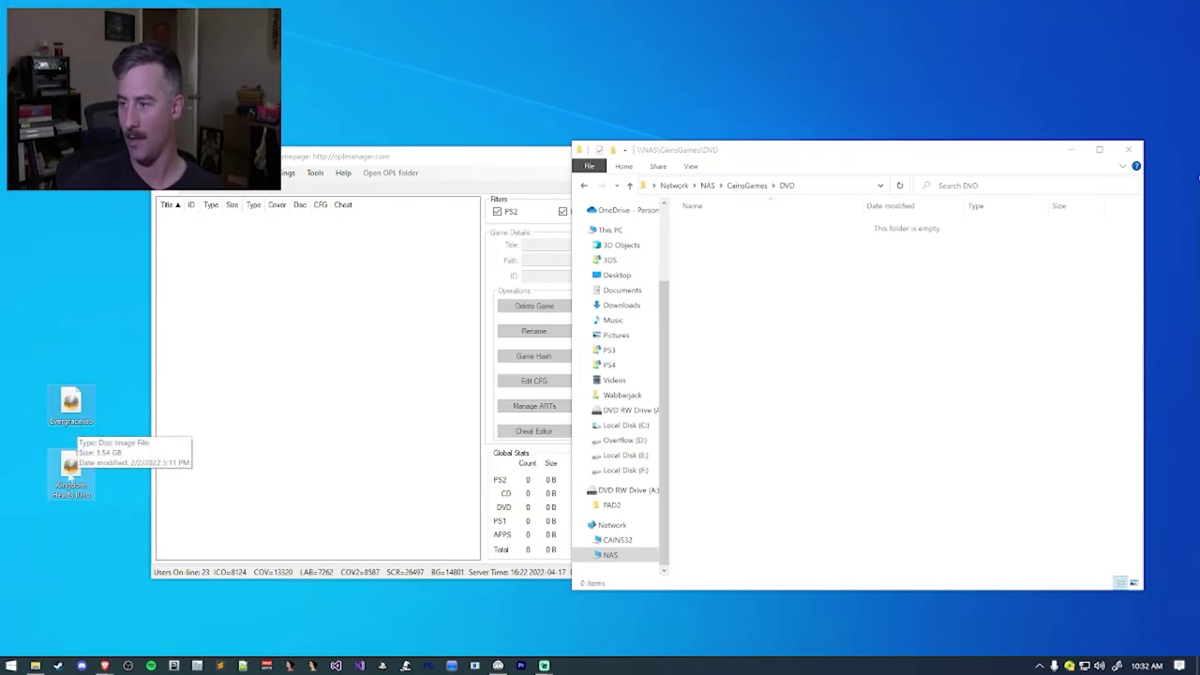
pyautogui.moveTo(70, 467); pyautogui.dragTo(810, 334)
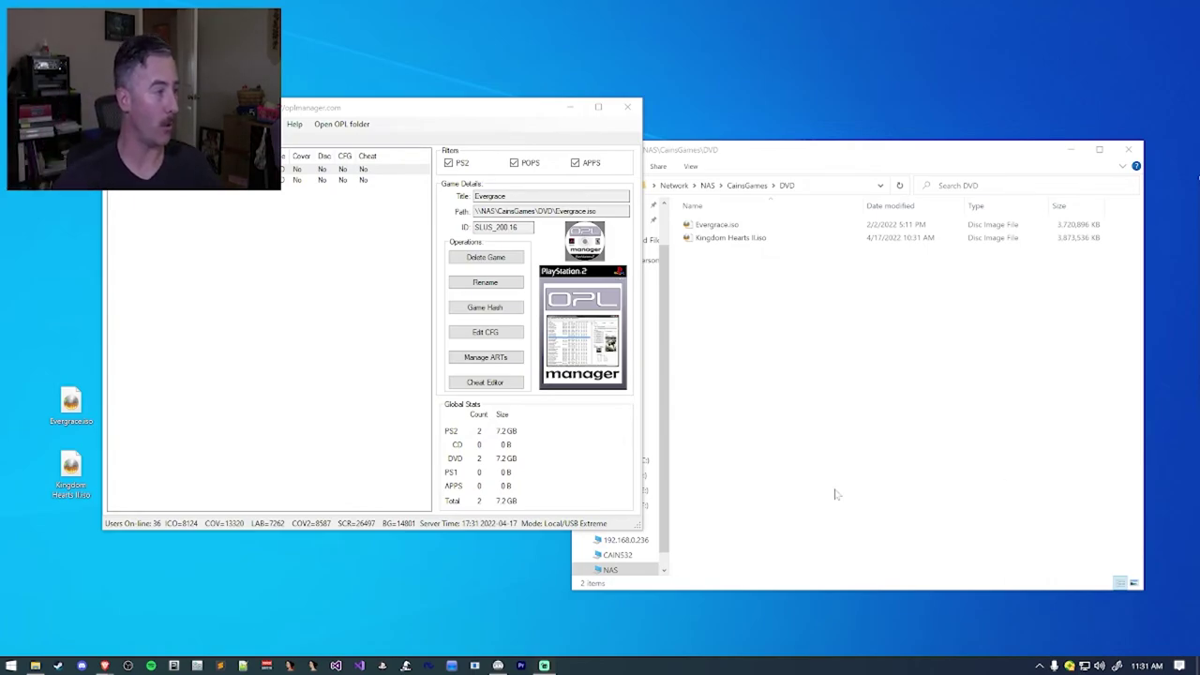
pyautogui.click(302, 256)
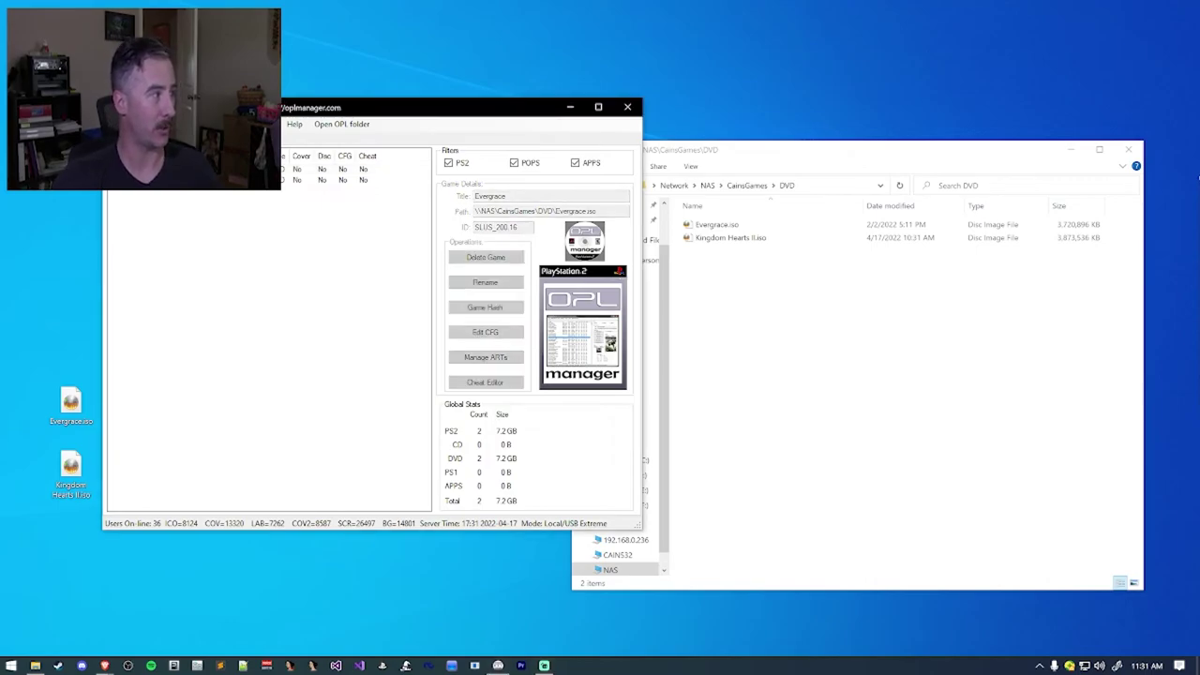
# Open the artwork download for the games and also enable Download Logo, Download random Background and Download random Screenshots
pyautogui.click(209, 290)
pyautogui.click(188, 268)
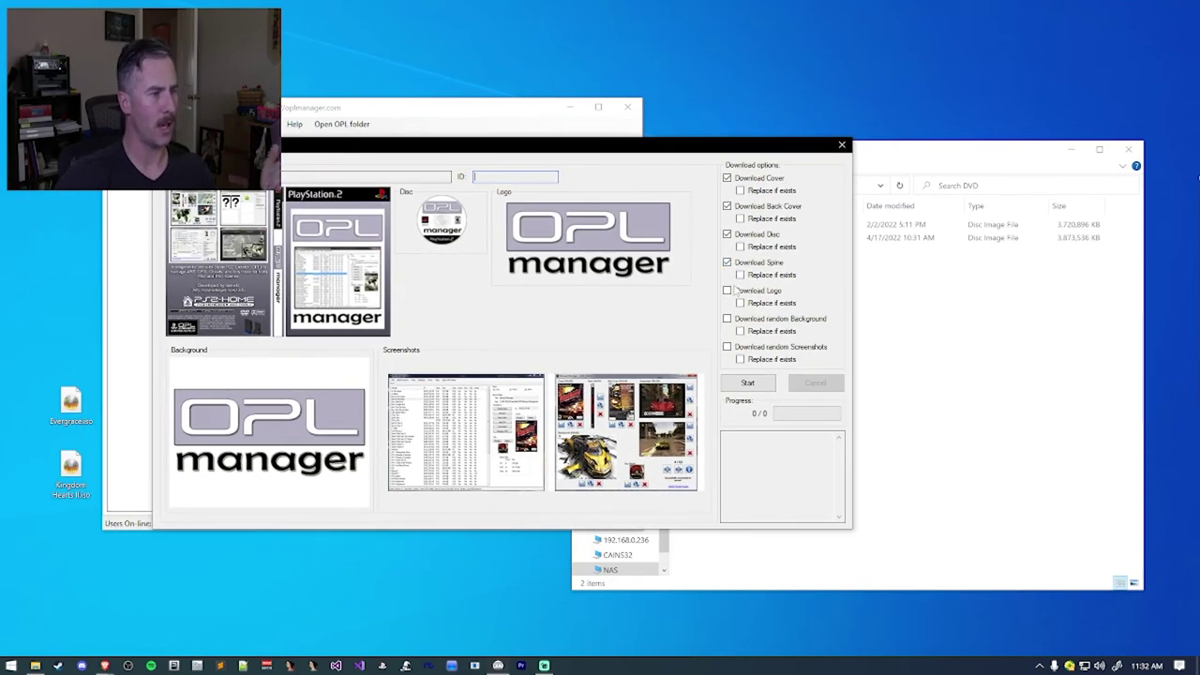
pyautogui.click(727, 290)
pyautogui.click(727, 319)
pyautogui.click(727, 347)
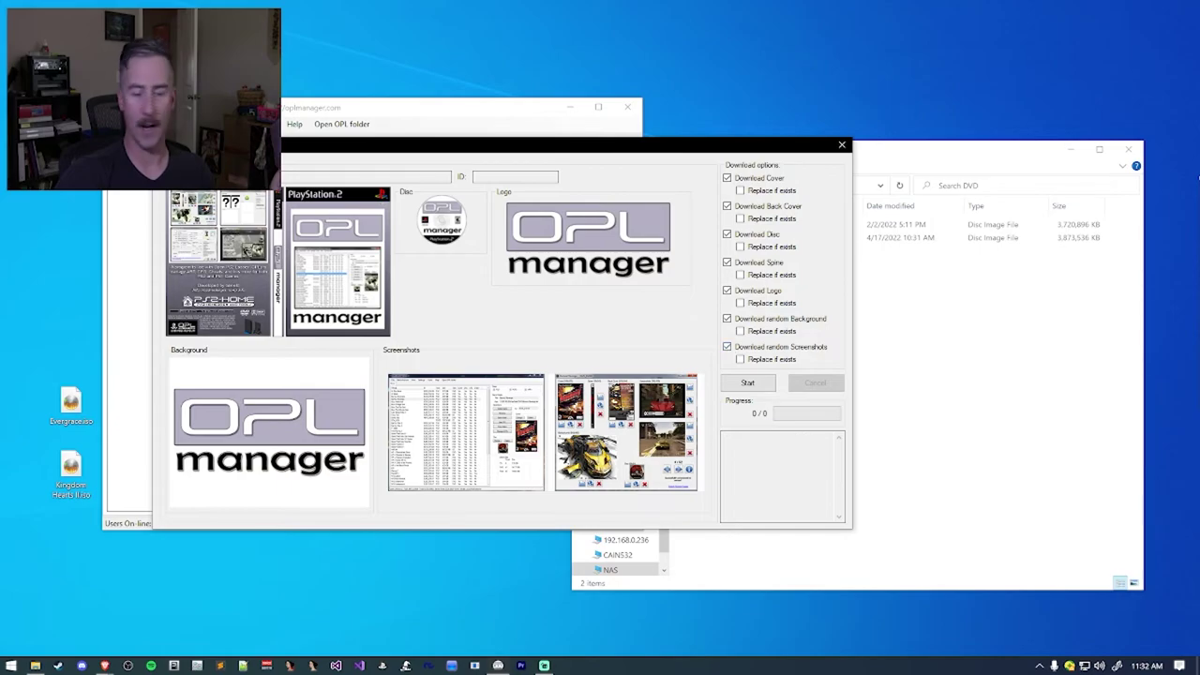
# Run the artwork download for both games and close the download window when it completes
pyautogui.click(748, 386)
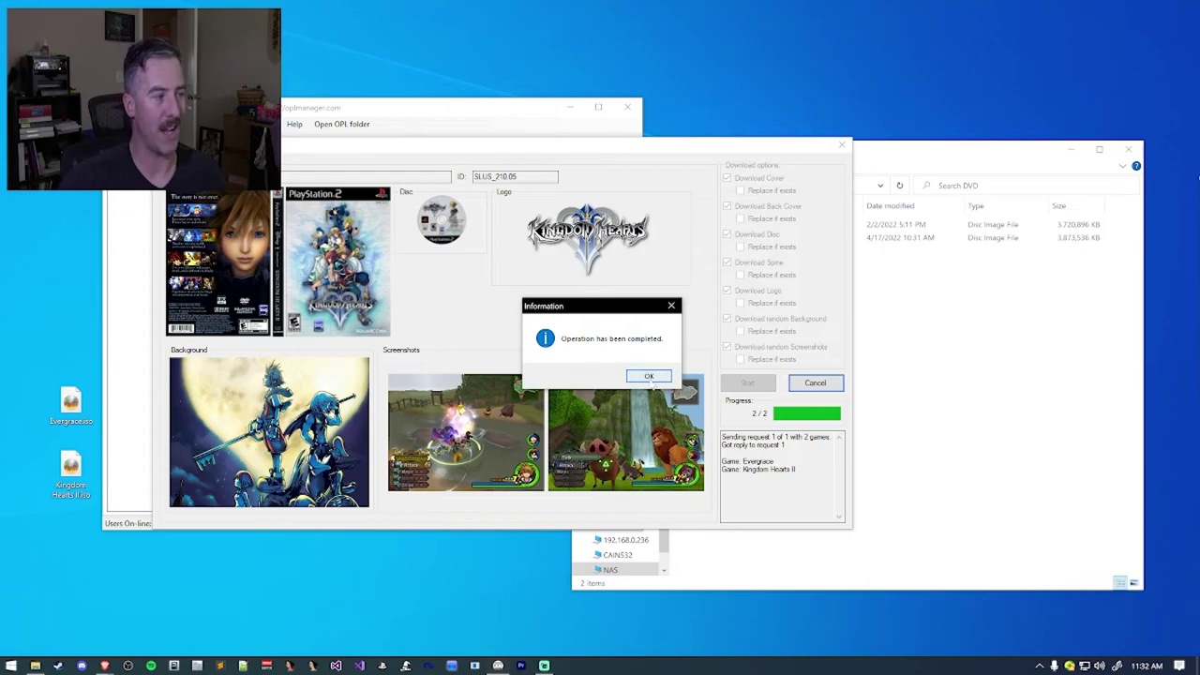
pyautogui.click(648, 377)
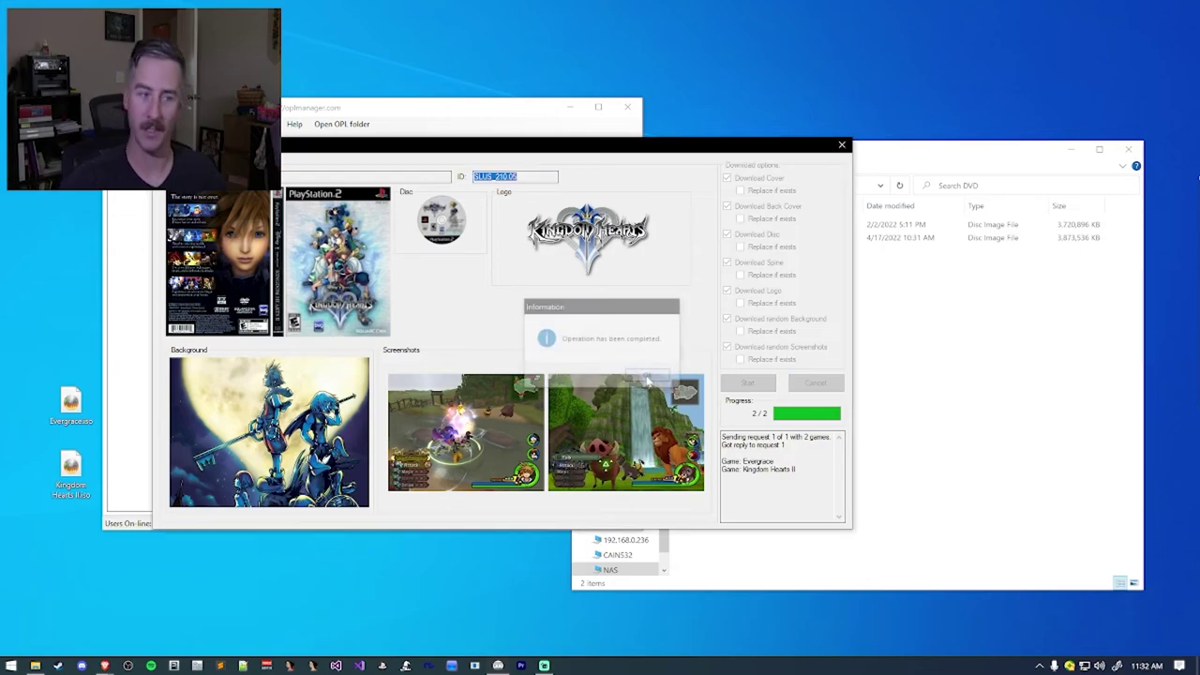
pyautogui.click(842, 144)
# Check the cover and disc art of Kingdom Hearts II and Evergrace in the OPL Manager game list
pyautogui.click(215, 179)
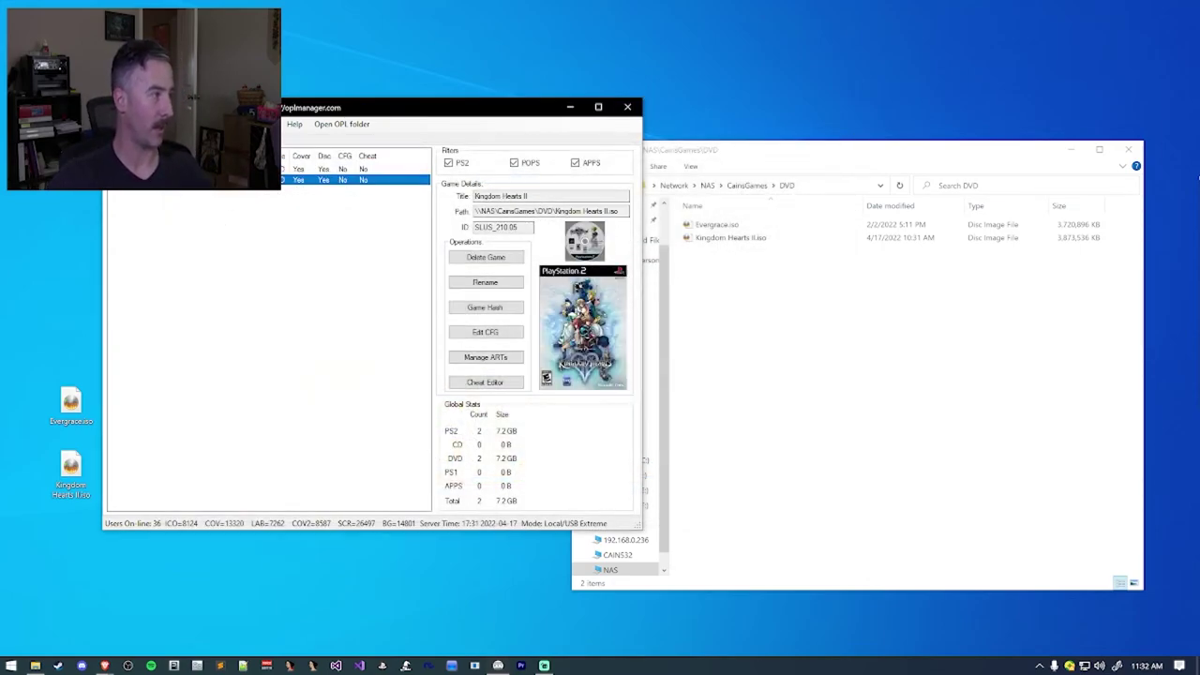
pyautogui.click(212, 192)
pyautogui.click(211, 169)
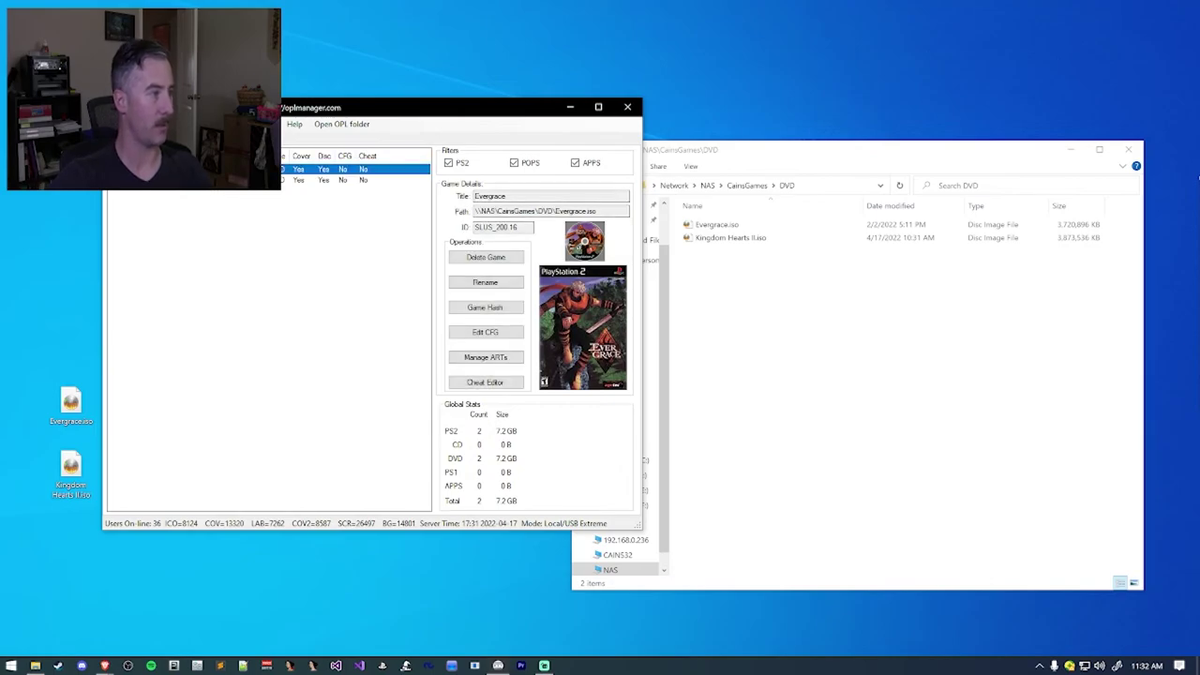
pyautogui.click(212, 179)
pyautogui.click(212, 169)
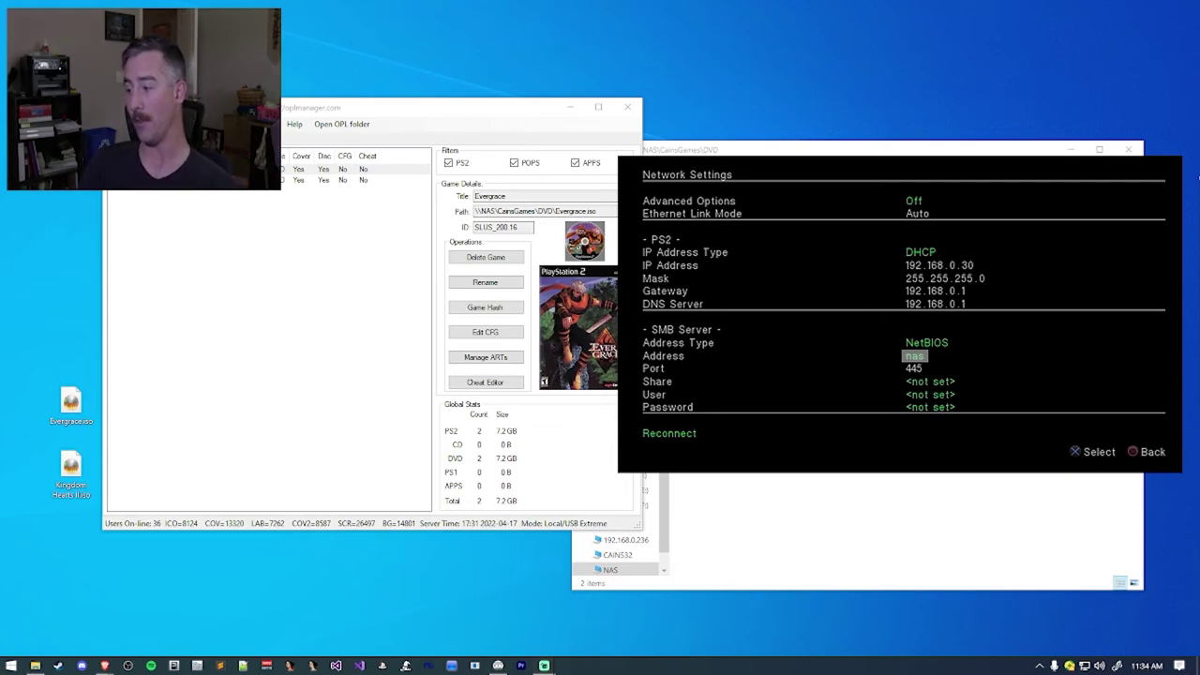
# Set the SMB server share to cainsgames in the Network Settings of Open PS2 Loader on the console
pyautogui.press('Down')
pyautogui.press('Down')
pyautogui.press('Up')
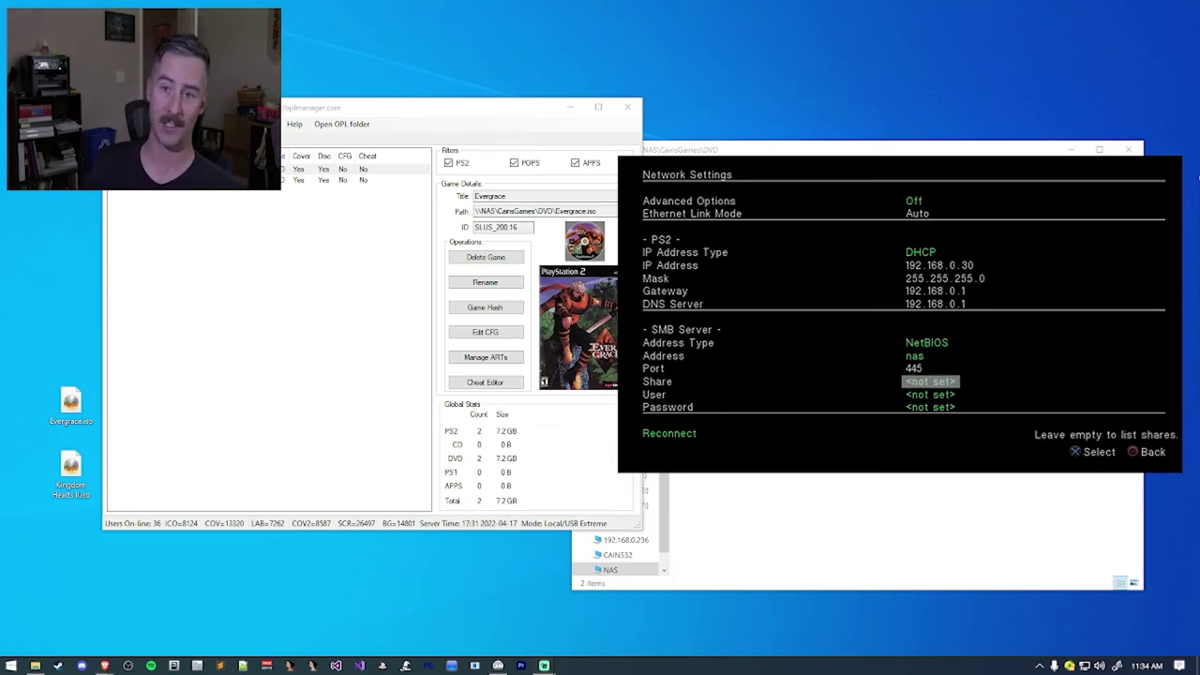
pyautogui.press('Return')
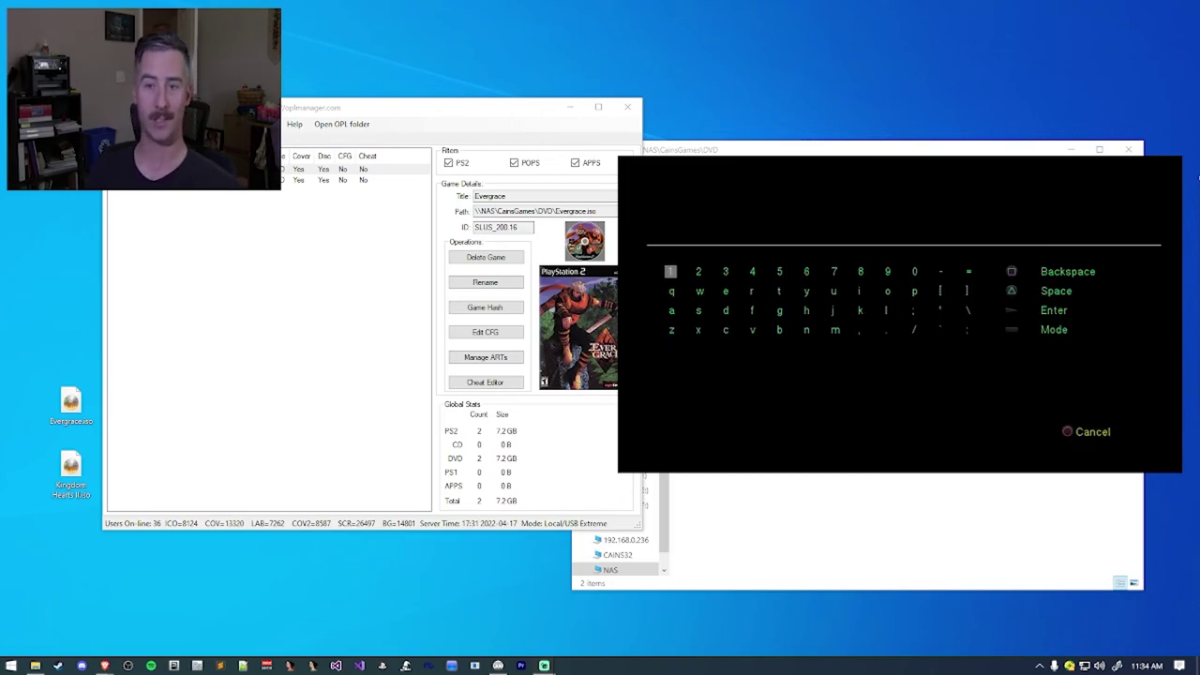
pyautogui.press('Down')
pyautogui.press('Down')
pyautogui.press('Right')
pyautogui.press('Right')
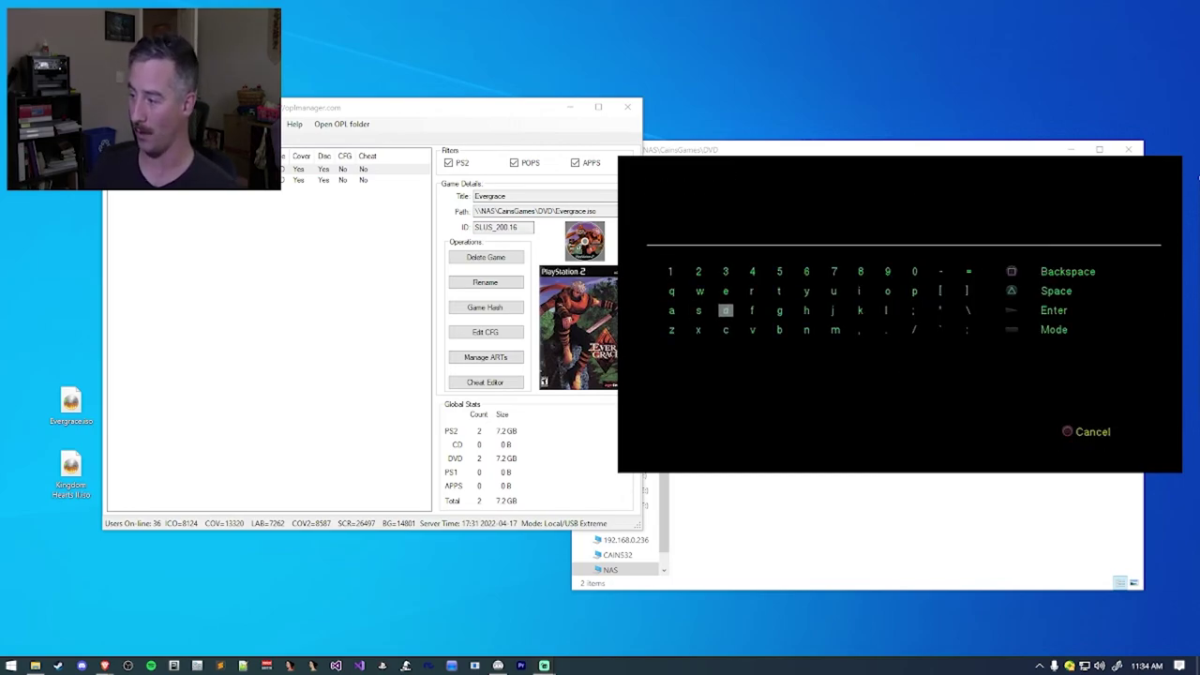
pyautogui.press('Down')
pyautogui.press('Return')
pyautogui.press('Left')
pyautogui.press('Left')
pyautogui.press('Up')
pyautogui.press('Return')
pyautogui.press('Right')
pyautogui.press('Right')
pyautogui.press('Right')
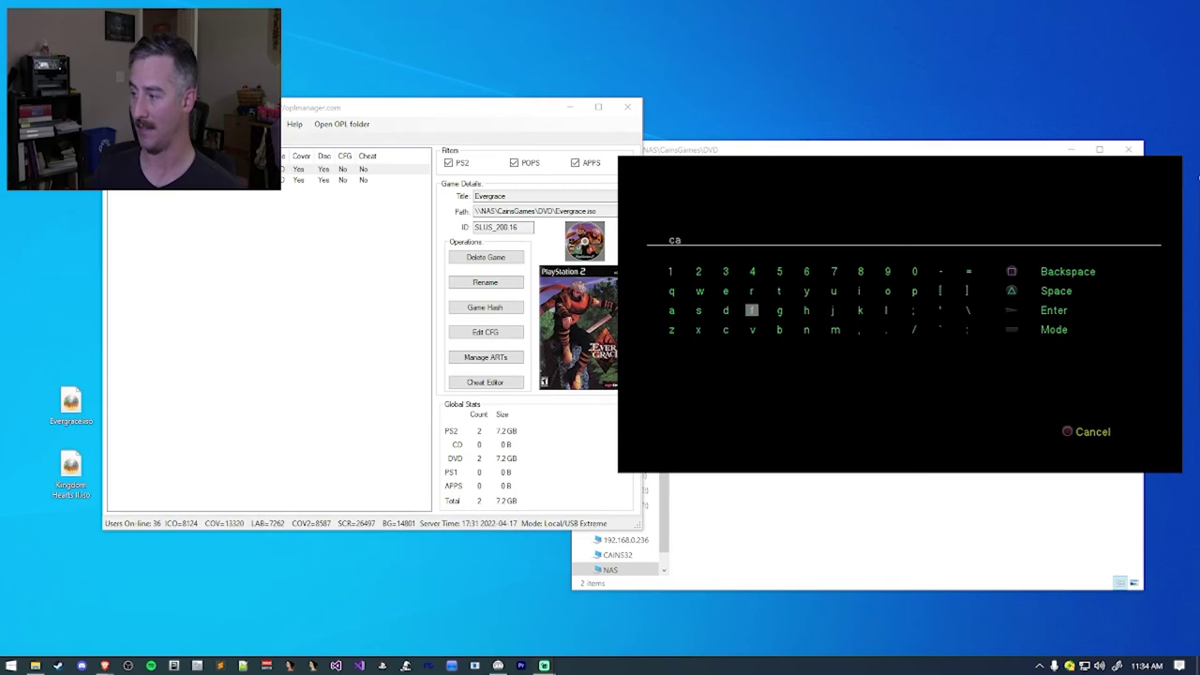
pyautogui.press('Right')
pyautogui.press('Right')
pyautogui.press('Right')
pyautogui.press('Right')
pyautogui.press('Up')
pyautogui.press('Return')
pyautogui.press('Left')
pyautogui.press('Left')
pyautogui.press('Down')
pyautogui.press('Down')
pyautogui.press('Return')
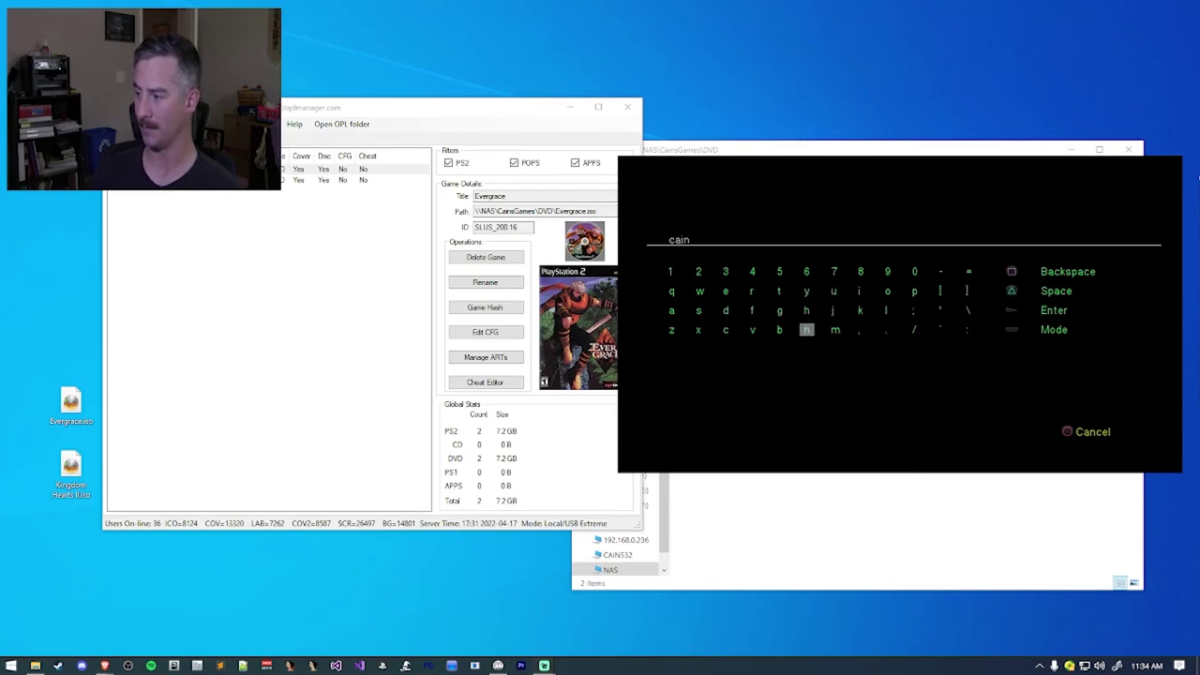
pyautogui.press('Left')
pyautogui.press('Left')
pyautogui.press('Left')
pyautogui.press('Left')
pyautogui.press('Up')
pyautogui.press('Return')
pyautogui.press('Right')
pyautogui.press('Right')
pyautogui.press('Right')
pyautogui.press('Return')
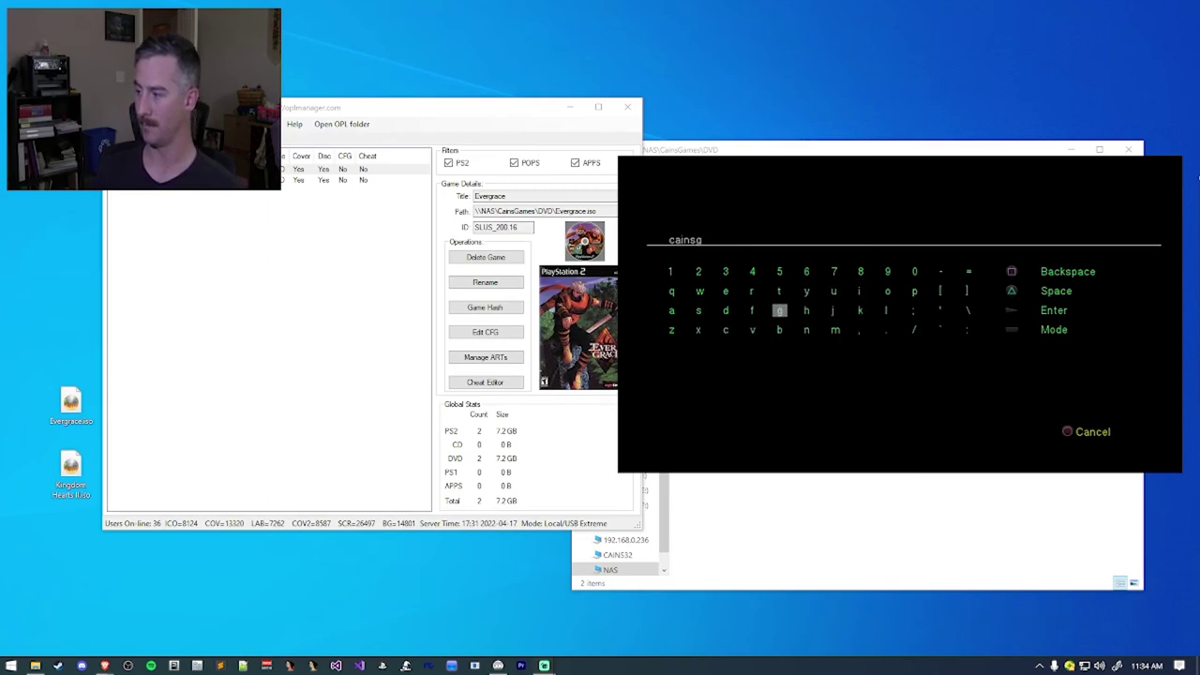
pyautogui.press('Left')
pyautogui.press('Left')
pyautogui.press('Left')
pyautogui.press('Left')
pyautogui.press('Return')
pyautogui.press('Right')
pyautogui.press('Right')
pyautogui.press('Right')
pyautogui.press('Right')
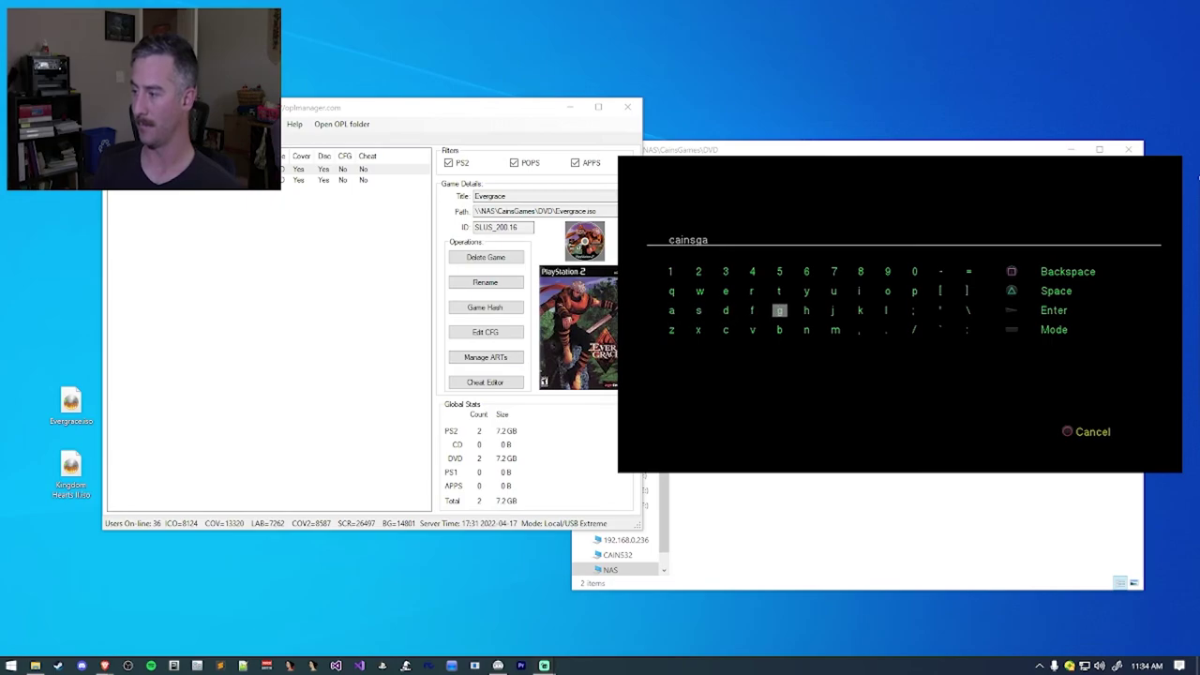
pyautogui.press('Right')
pyautogui.press('Right')
pyautogui.press('Down')
pyautogui.press('Return')
pyautogui.press('Left')
pyautogui.press('Left')
pyautogui.press('Left')
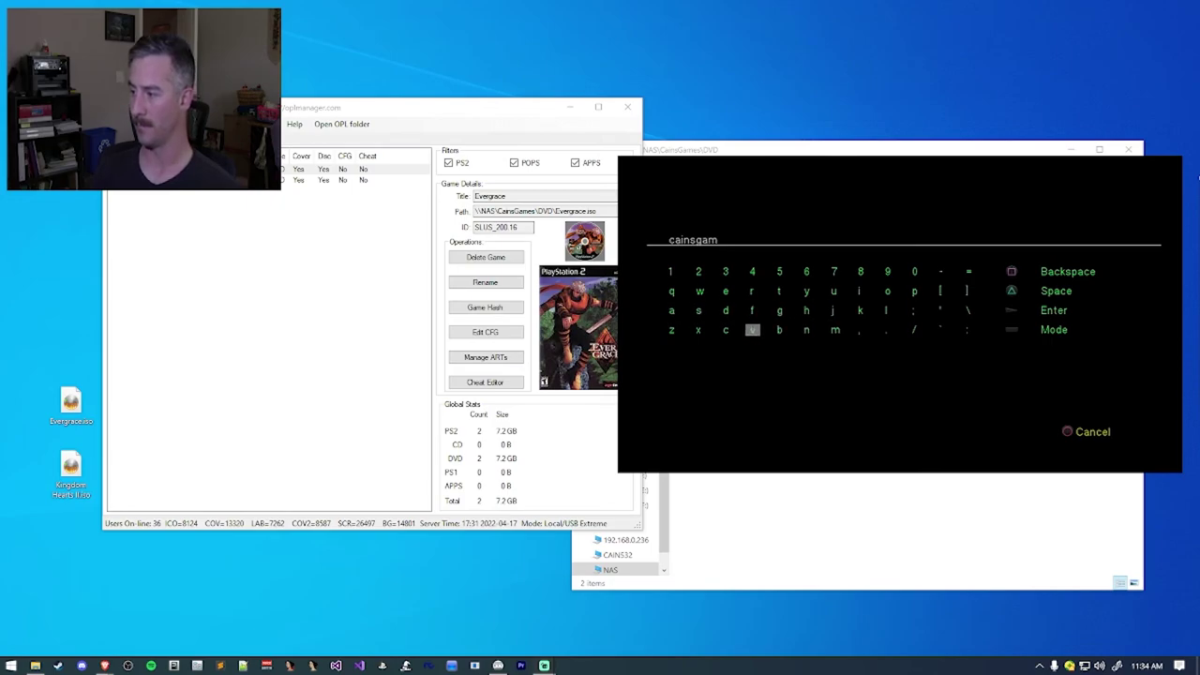
pyautogui.press('Left')
pyautogui.press('Up')
pyautogui.press('Up')
pyautogui.press('Return')
pyautogui.press('Left')
pyautogui.press('Down')
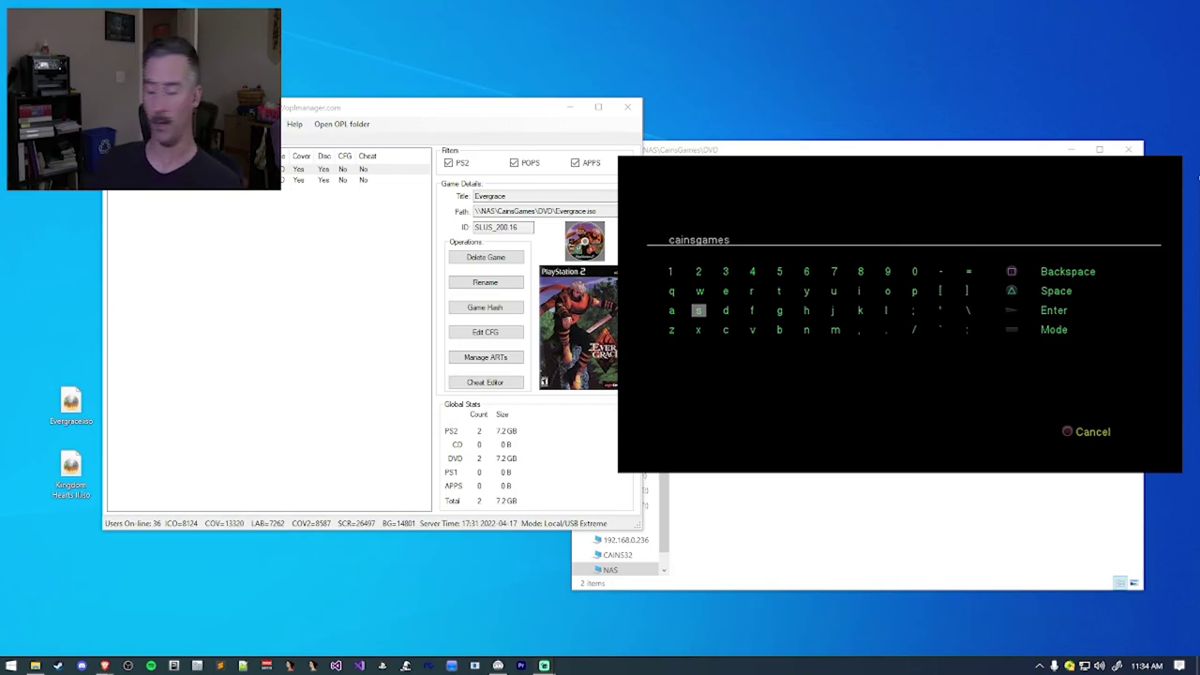
pyautogui.press('Right')
pyautogui.press('Right')
pyautogui.press('Right')
pyautogui.press('space')
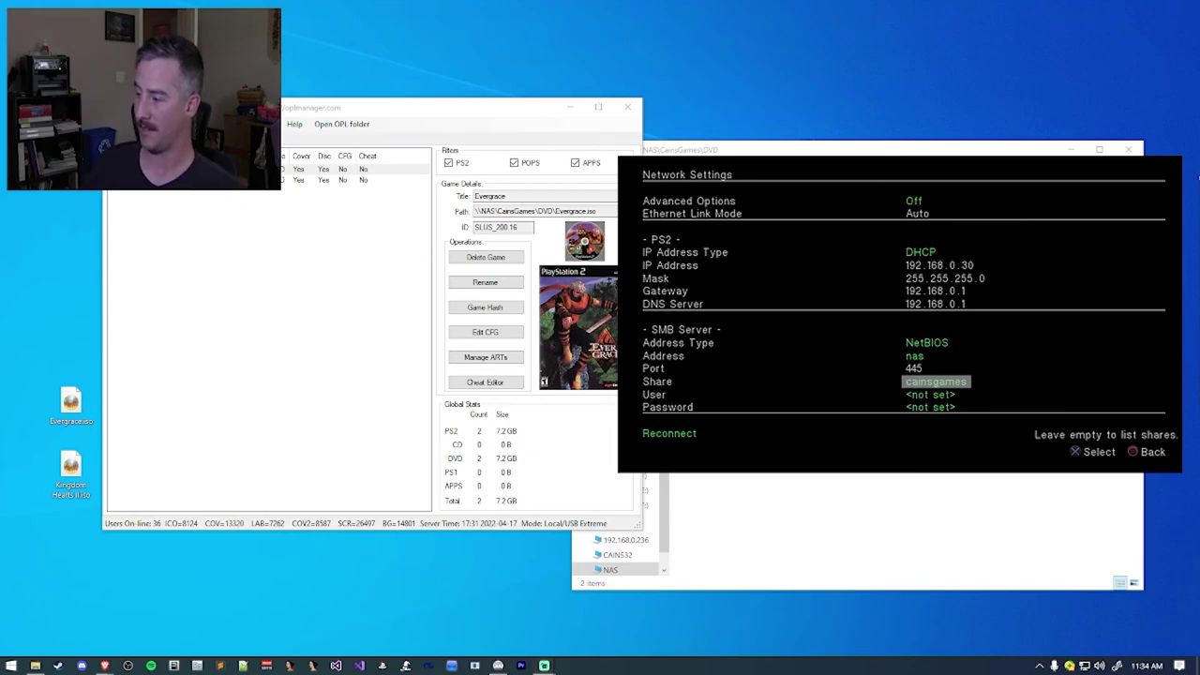
# Leave the SMB user and password unset for guest access and reconnect to the server
pyautogui.press('Down')
pyautogui.press('Down')
pyautogui.press('Up')
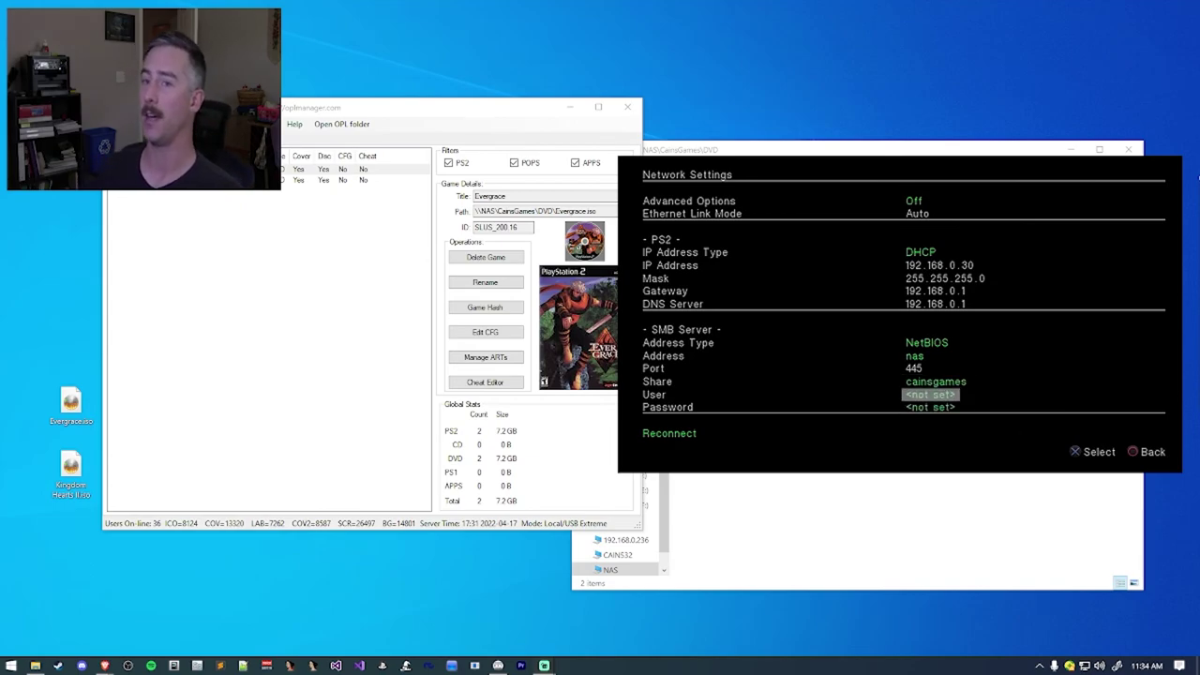
pyautogui.press('Down')
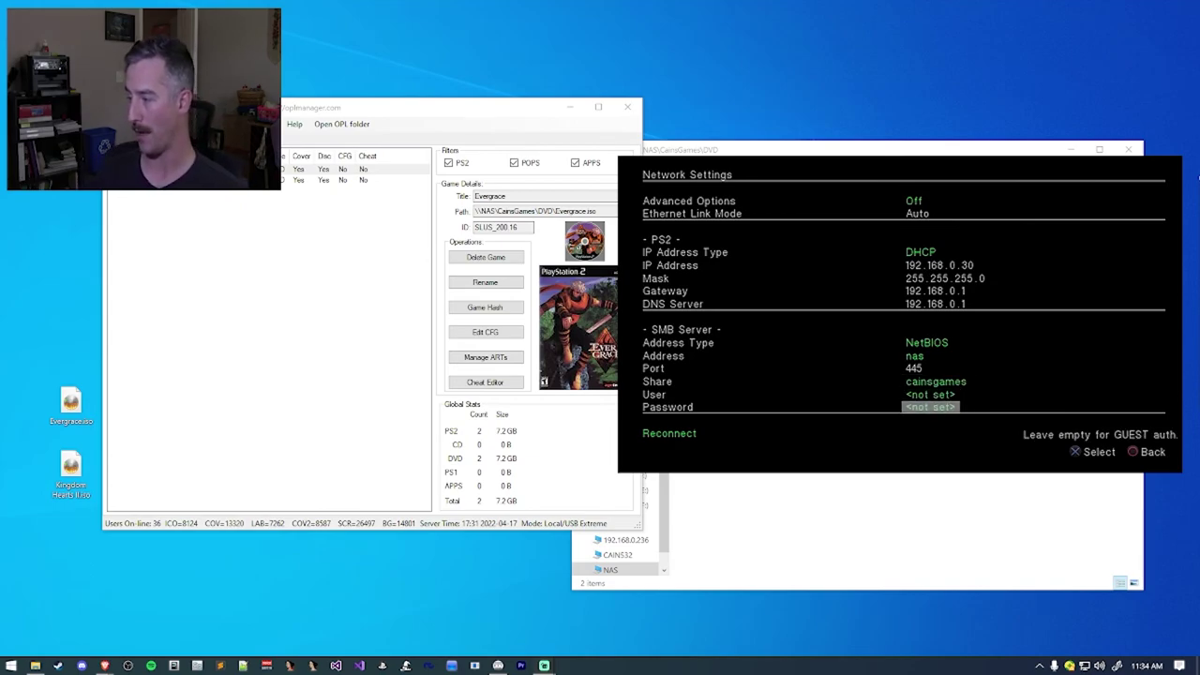
pyautogui.press('Up')
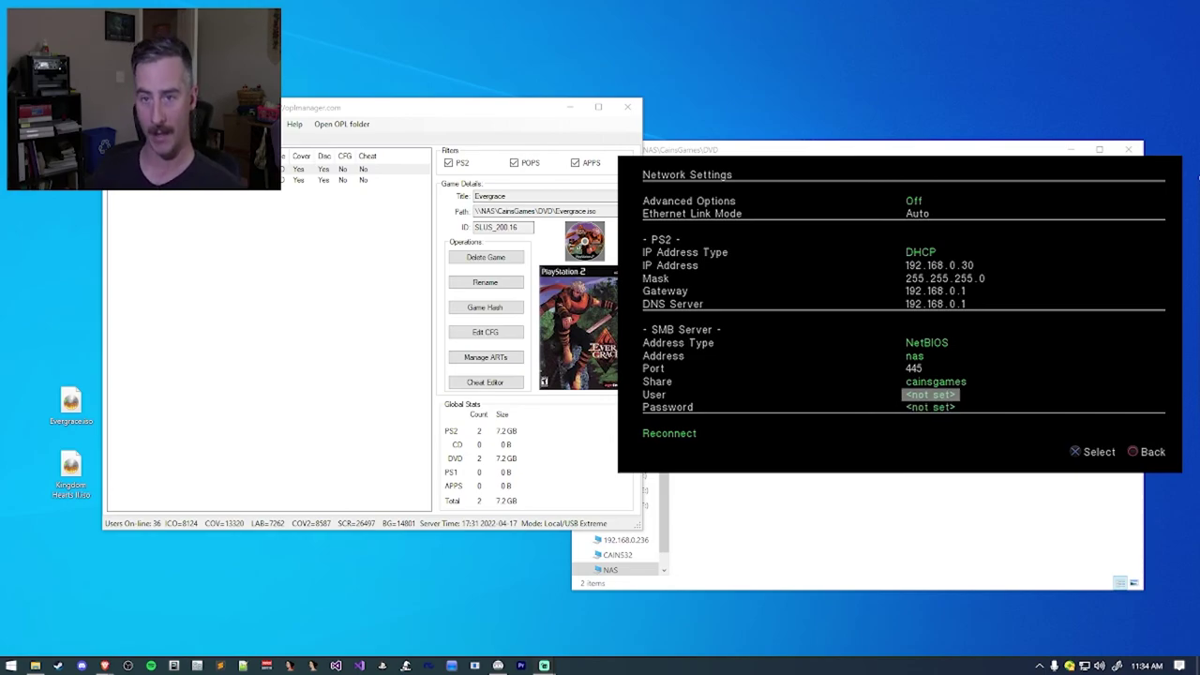
pyautogui.press('Down')
pyautogui.press('Down')
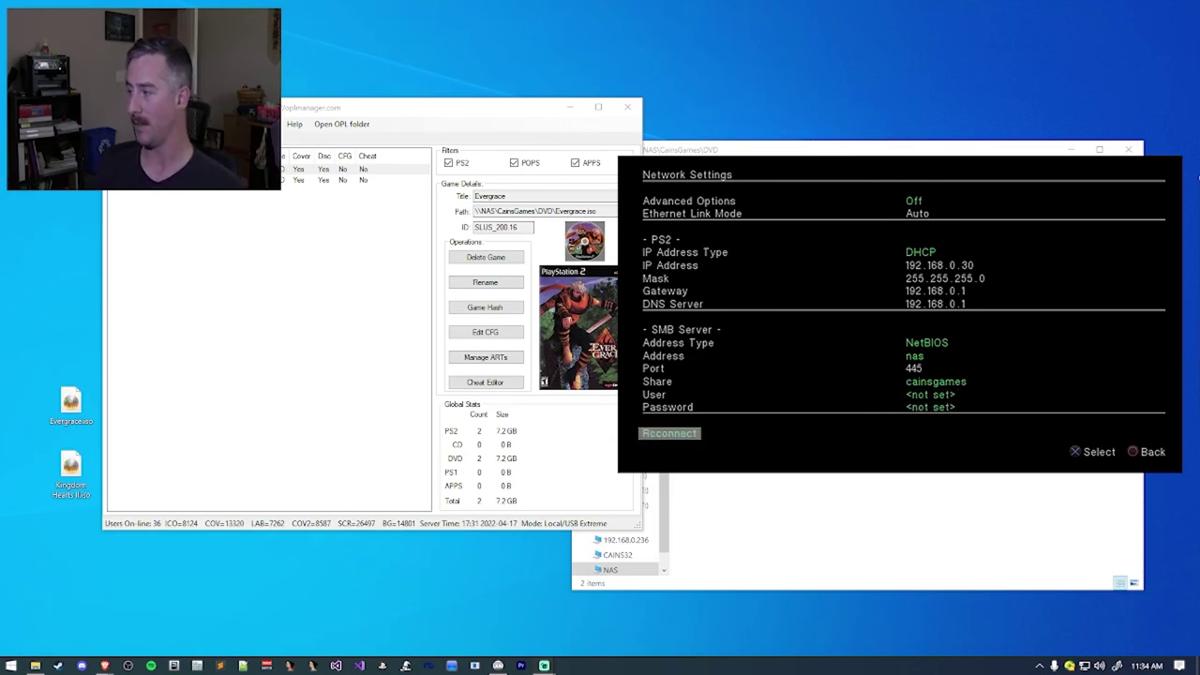
pyautogui.press('Return')
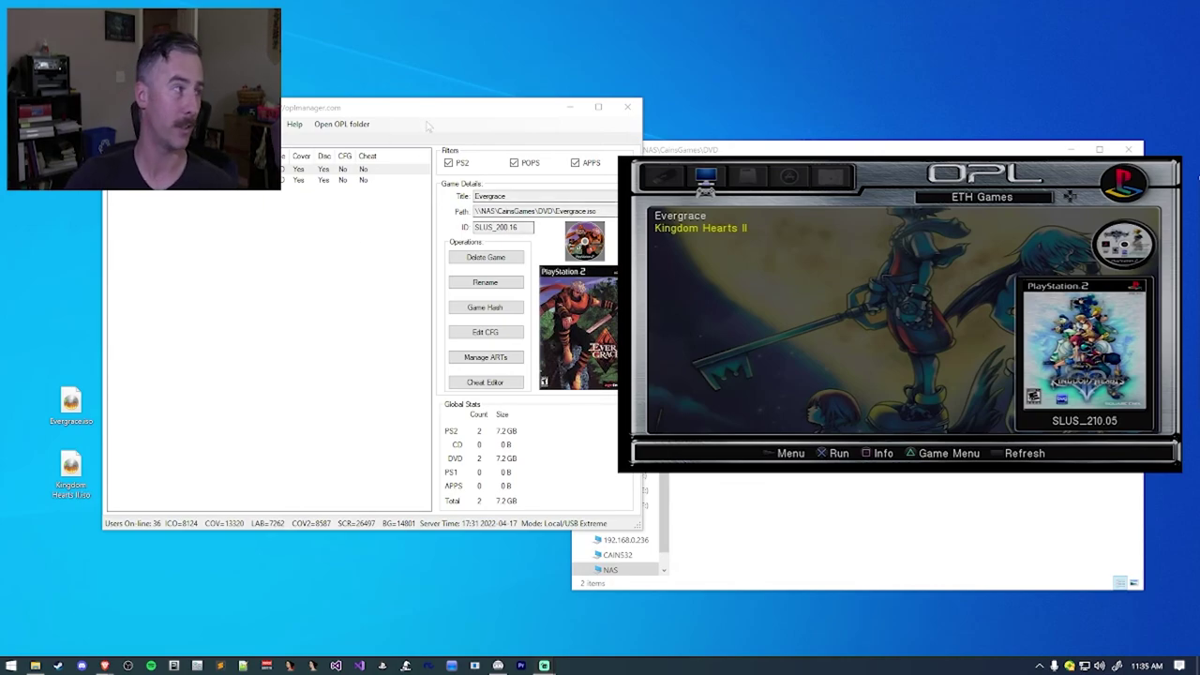
# Move the OPL Manager window and the CainsGames DVD folder window away from the console display
pyautogui.moveTo(416, 111); pyautogui.dragTo(374, 52)
pyautogui.moveTo(834, 152); pyautogui.dragTo(362, 194)
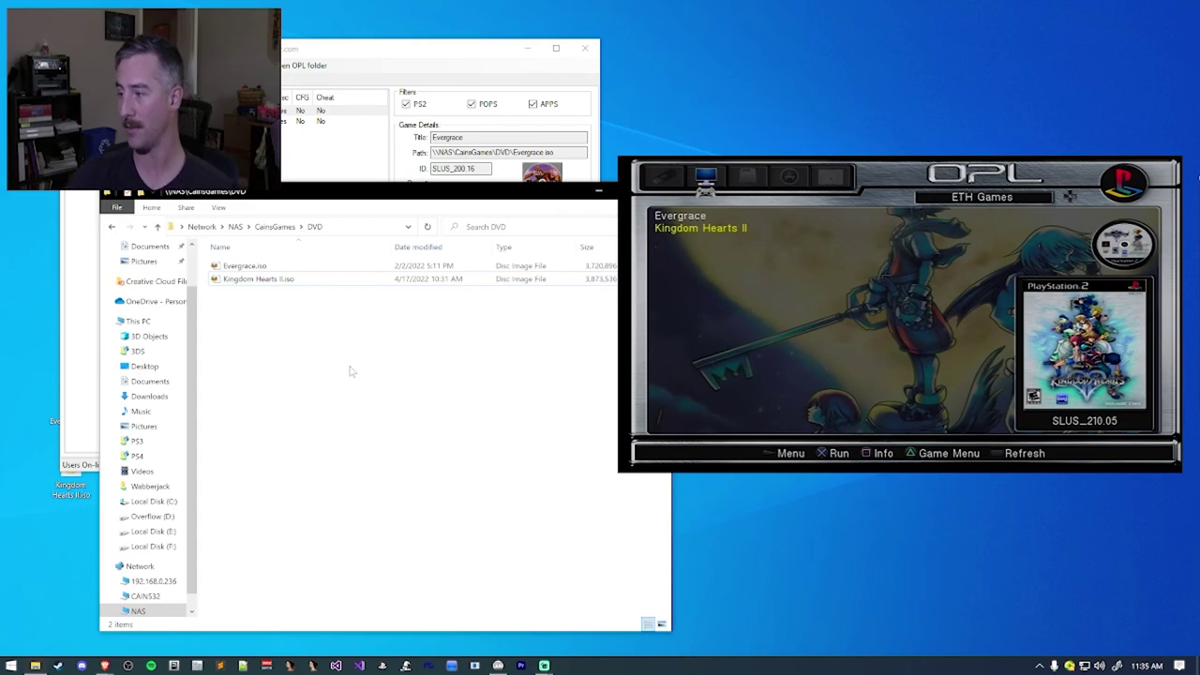